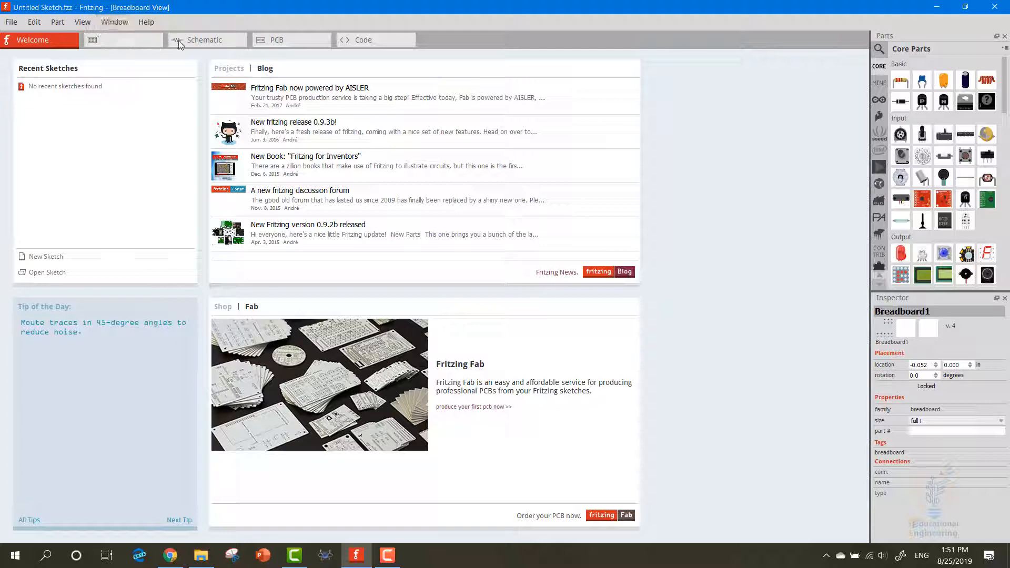
In the PCB view, select the board and change its shape to Arduino Shield
left_click(276, 42)
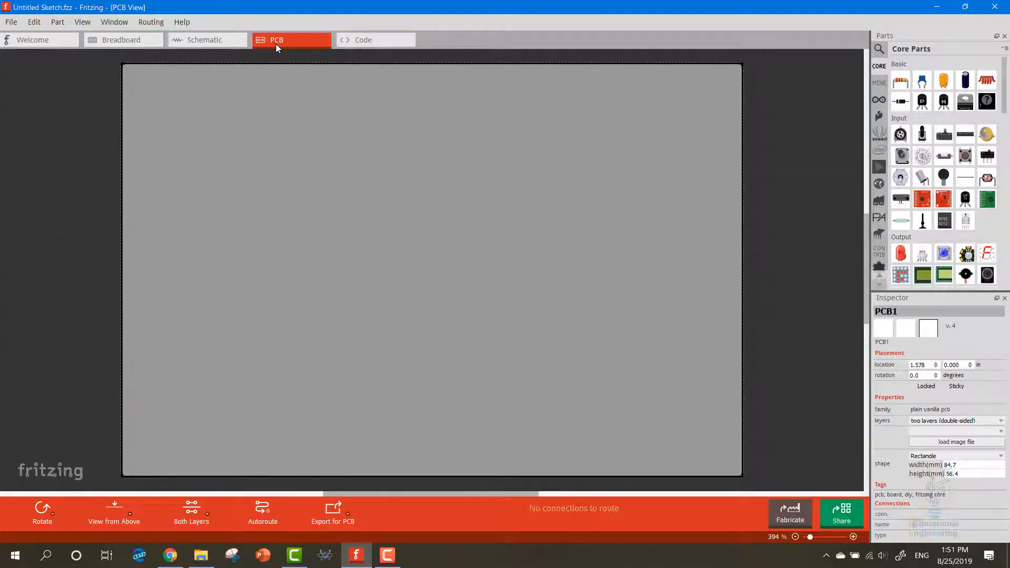
left_click(110, 148)
left_click(180, 153)
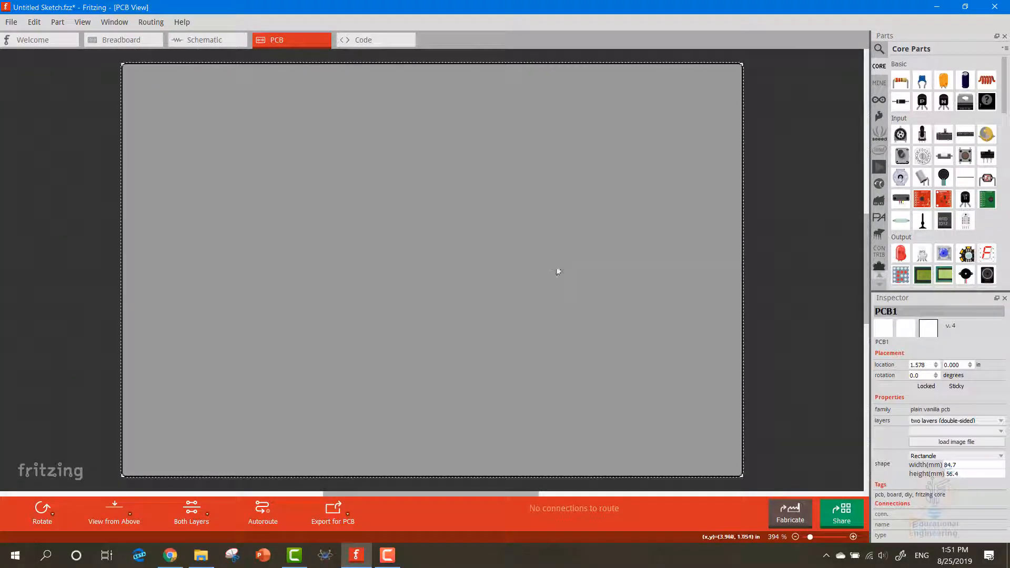
left_click(921, 457)
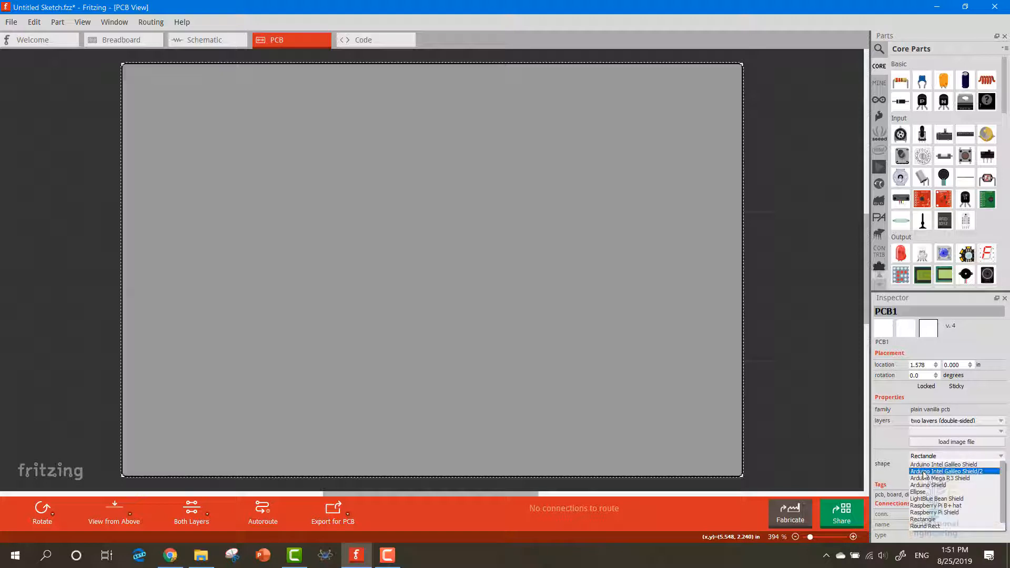
left_click(929, 488)
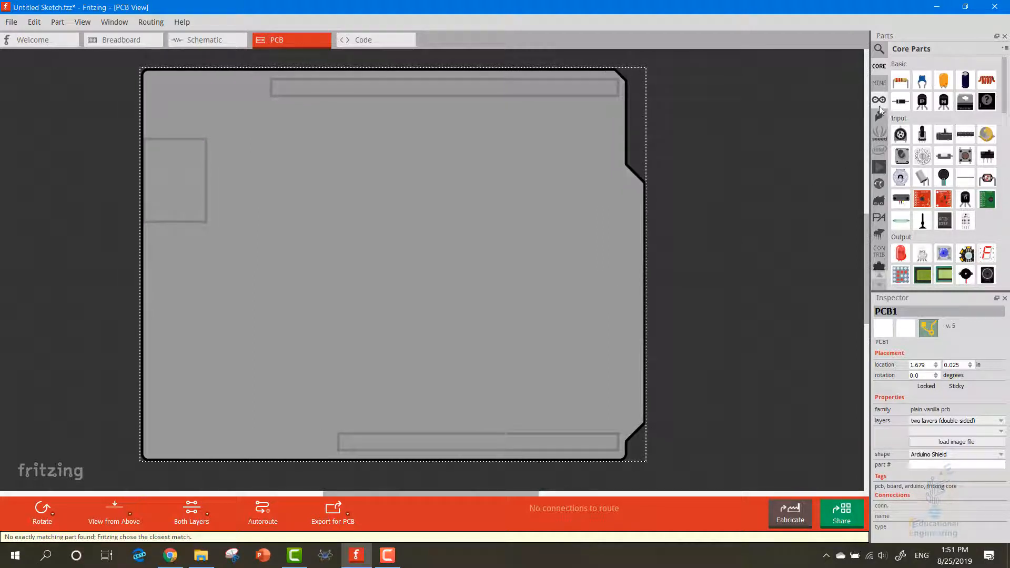
Add an Arduino Uno (Rev3) to the PCB and align the shield-shaped board with the Uno's outline
left_click(881, 101)
left_click(903, 86)
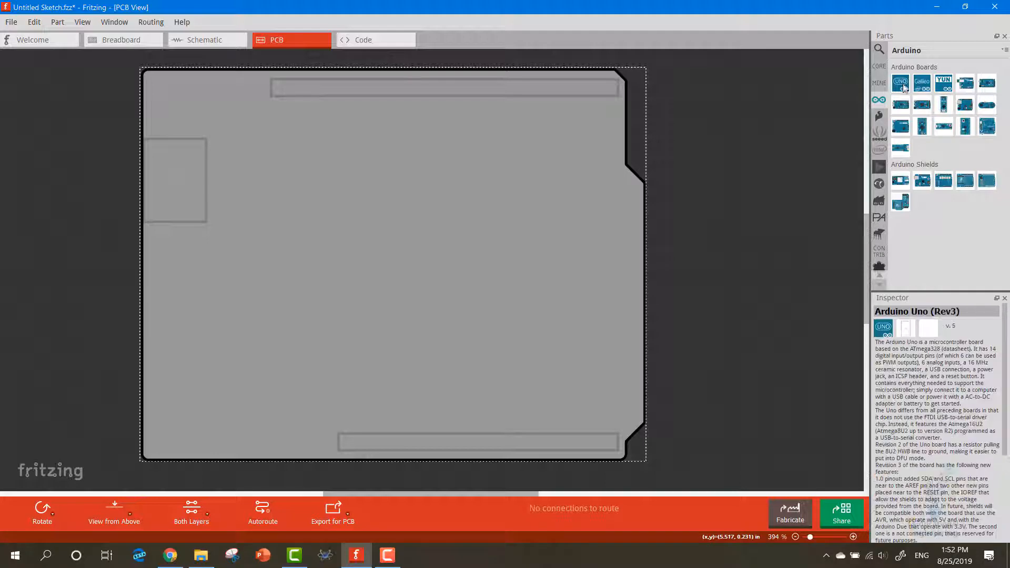
left_click_drag(776, 141, 170, 107)
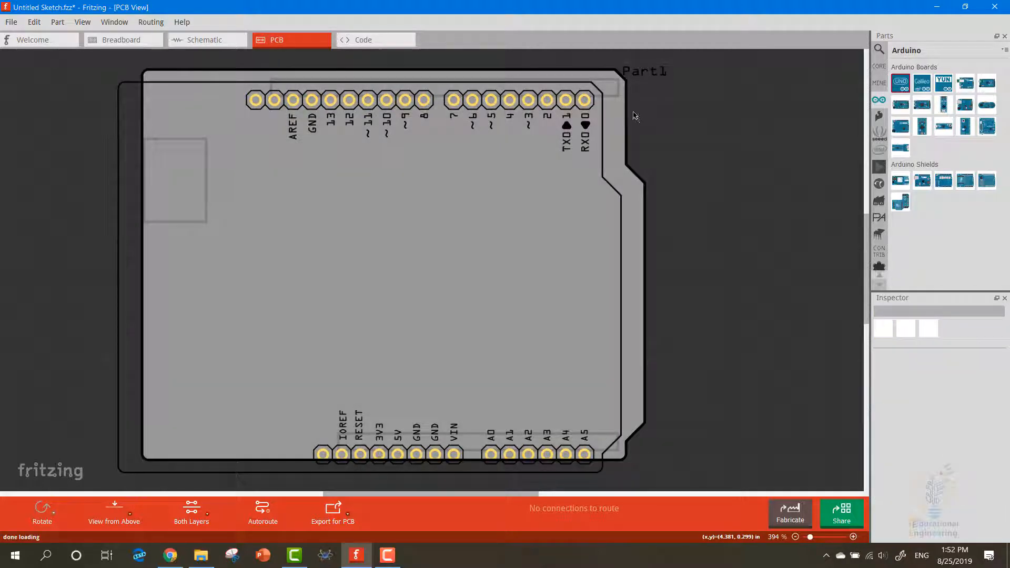
left_click_drag(615, 113, 603, 118)
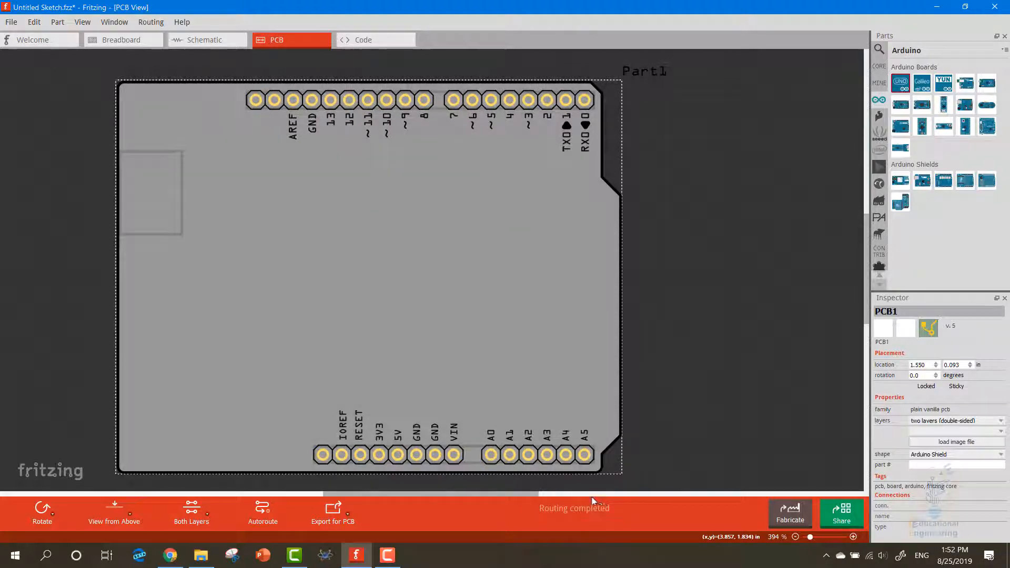
left_click(585, 494)
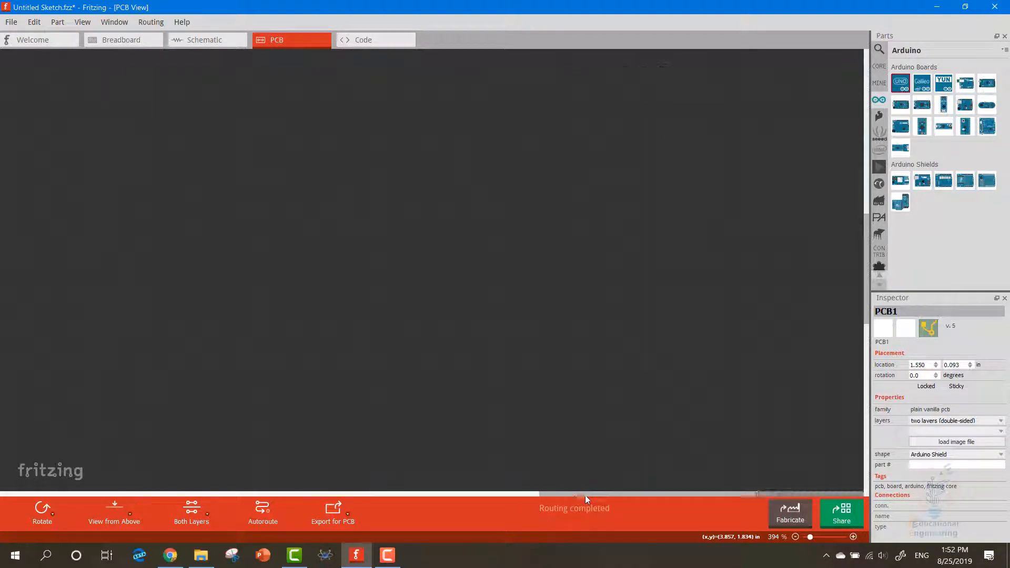
left_click(536, 498)
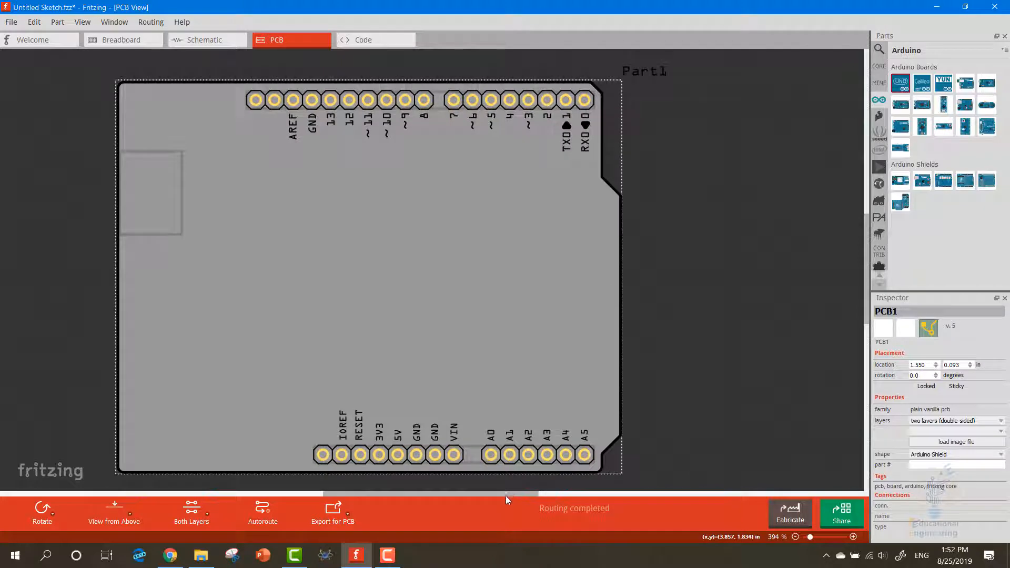
left_click_drag(506, 496, 478, 495)
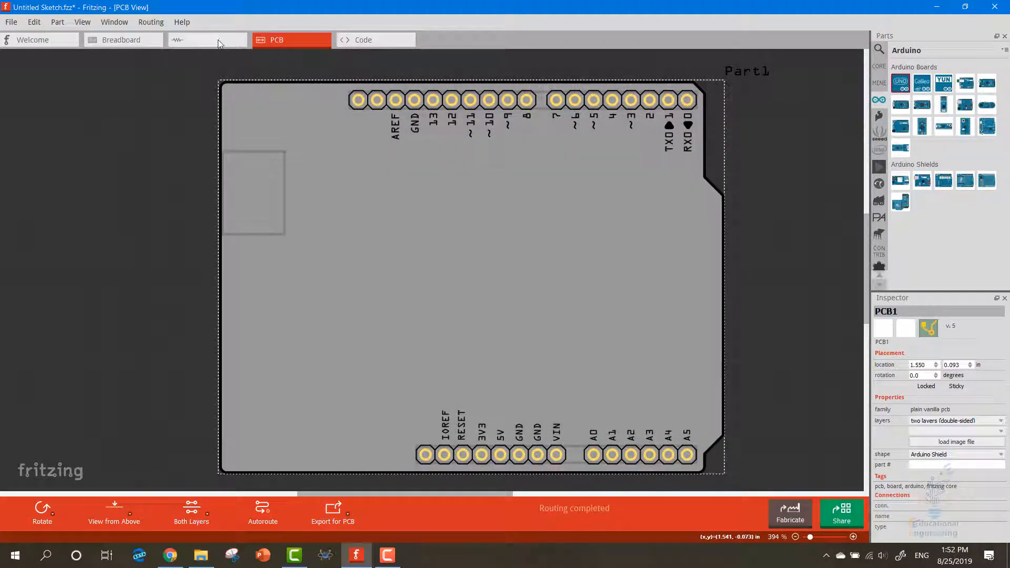
In the schematic view, rotate the Arduino Uno 90° clockwise and shift it 0.4 in to the left
left_click(222, 42)
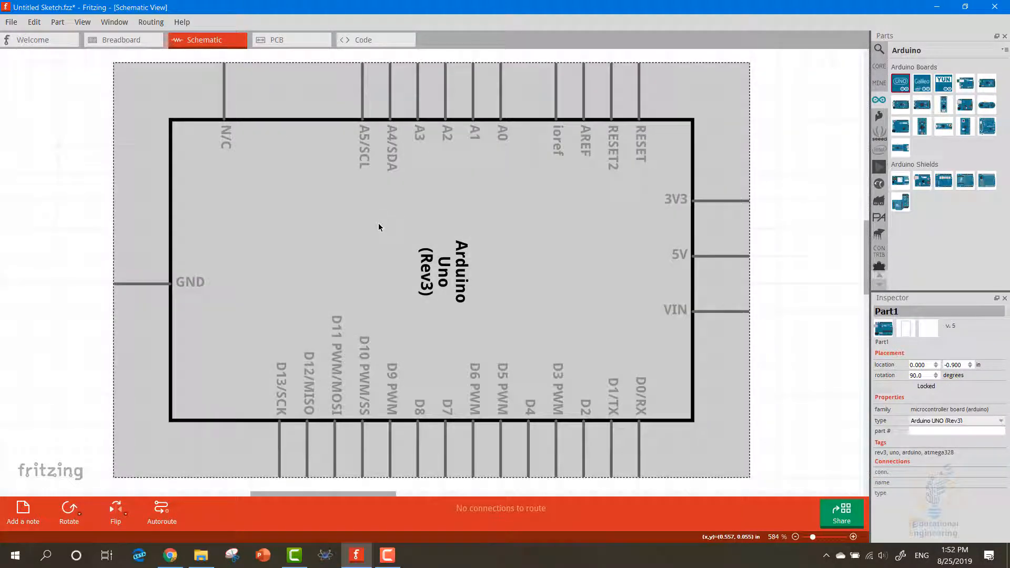
scroll(399, 281, "down", 5, "ctrl")
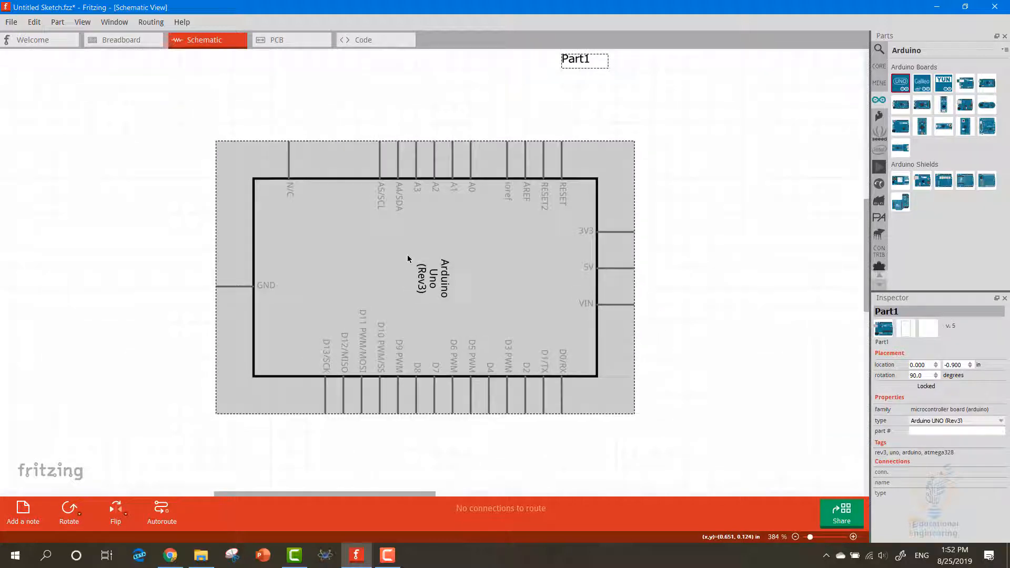
right_click(409, 258)
mouse_move(442, 261)
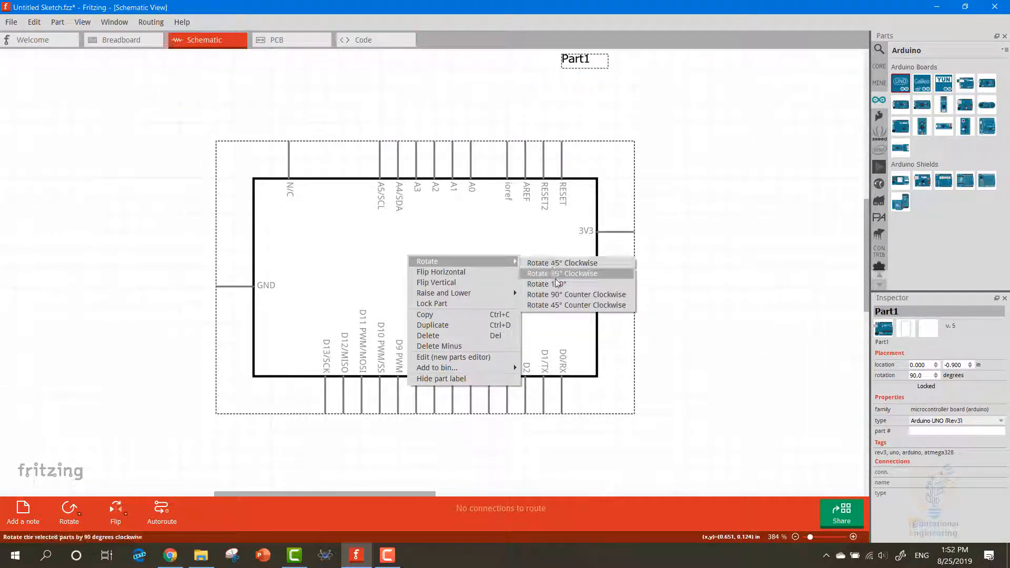
left_click(557, 284)
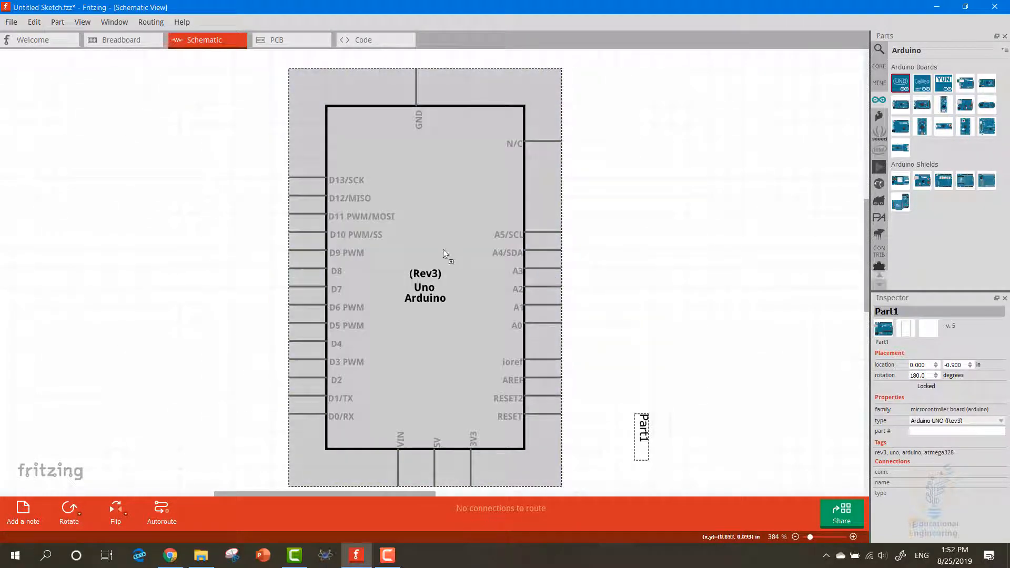
left_click_drag(443, 248, 390, 258)
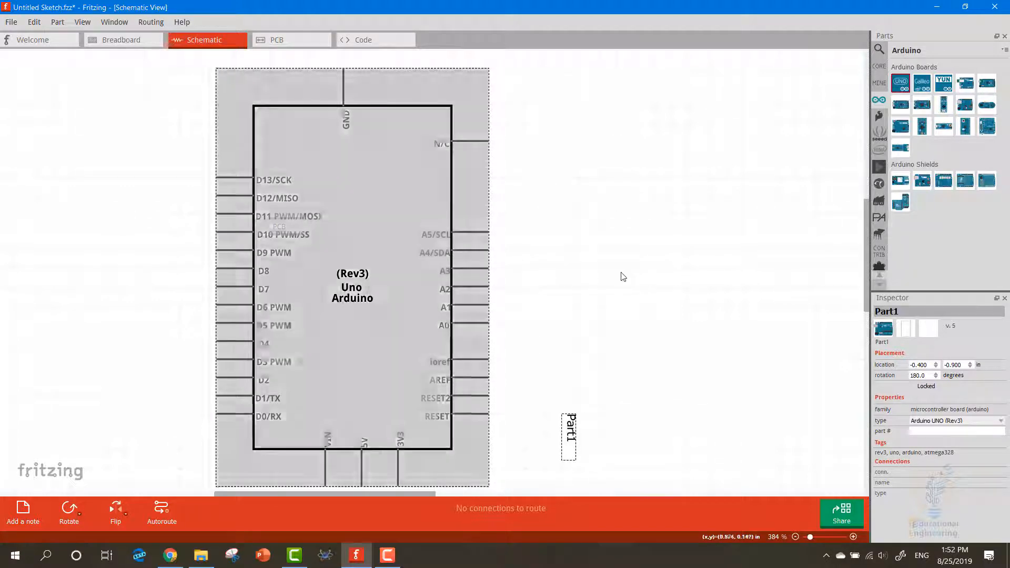
left_click(588, 403)
left_click(567, 423)
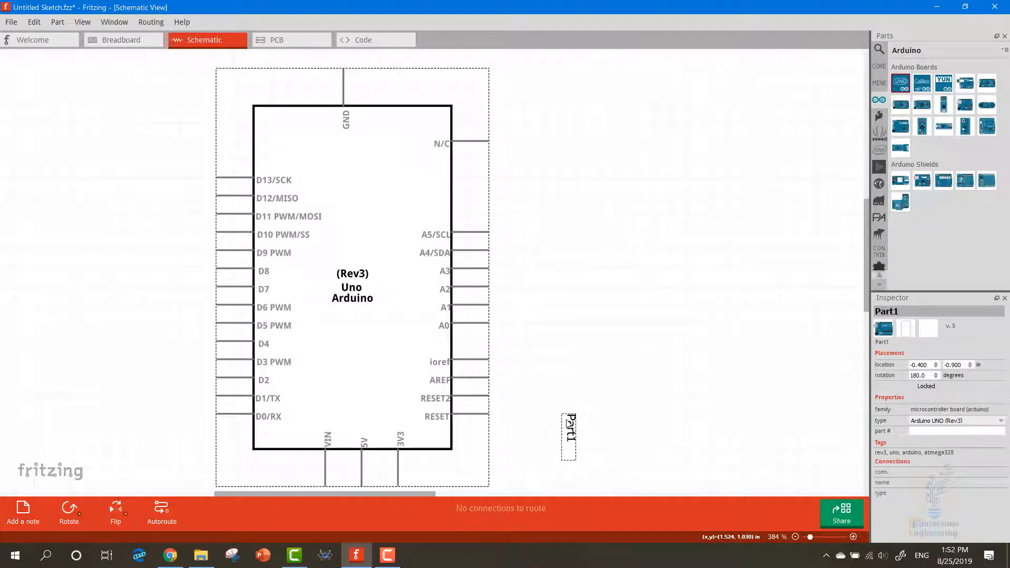
Add the LCD screen from the core parts to the schematic, to the right of the Arduino Uno
left_click(662, 257)
left_click(879, 65)
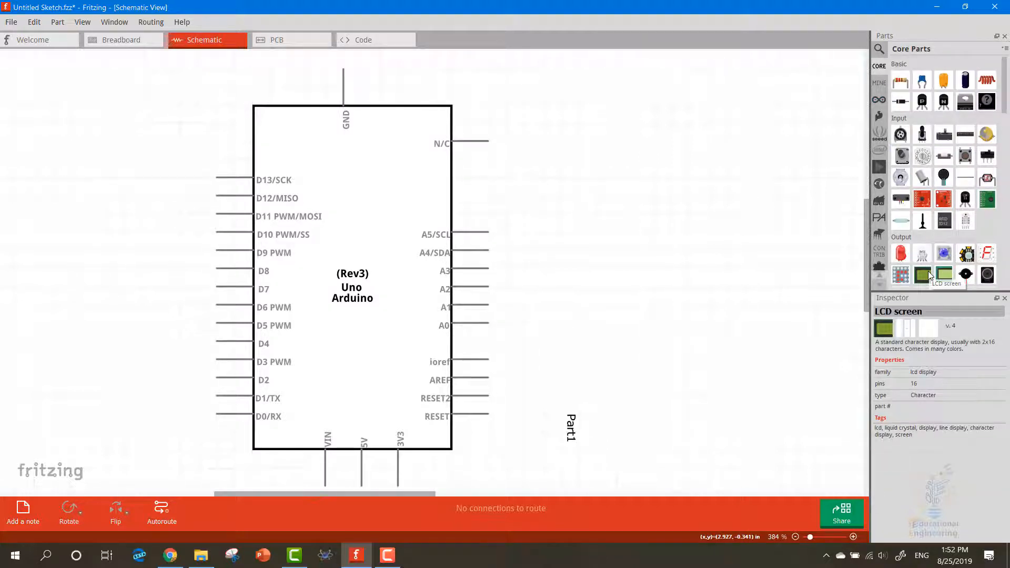
left_click_drag(929, 276, 703, 171)
Rotate the Arduino Uno 180° so its digital pins face the LCD screen, and move it down 0.1 in
right_click(370, 187)
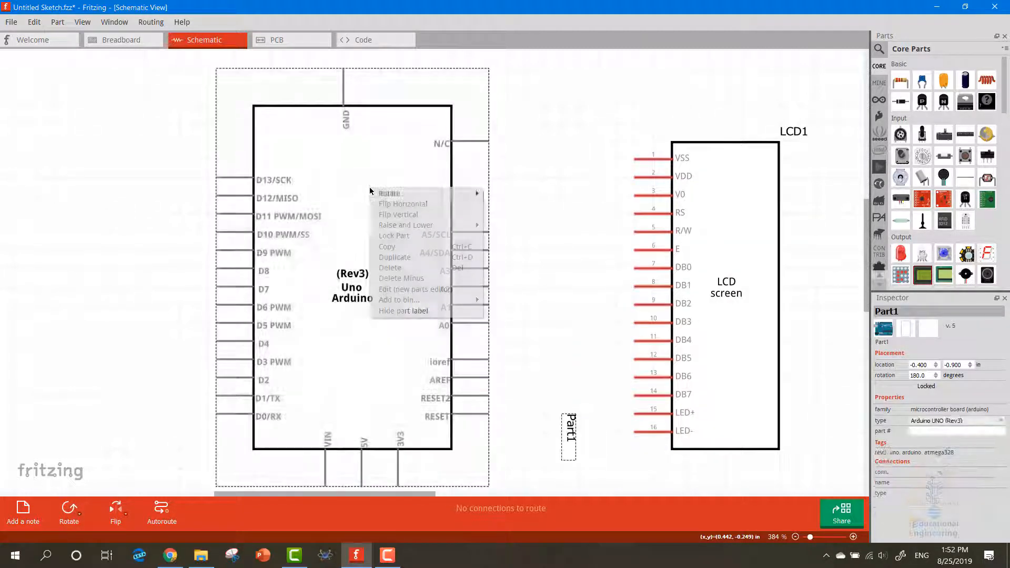
mouse_move(457, 194)
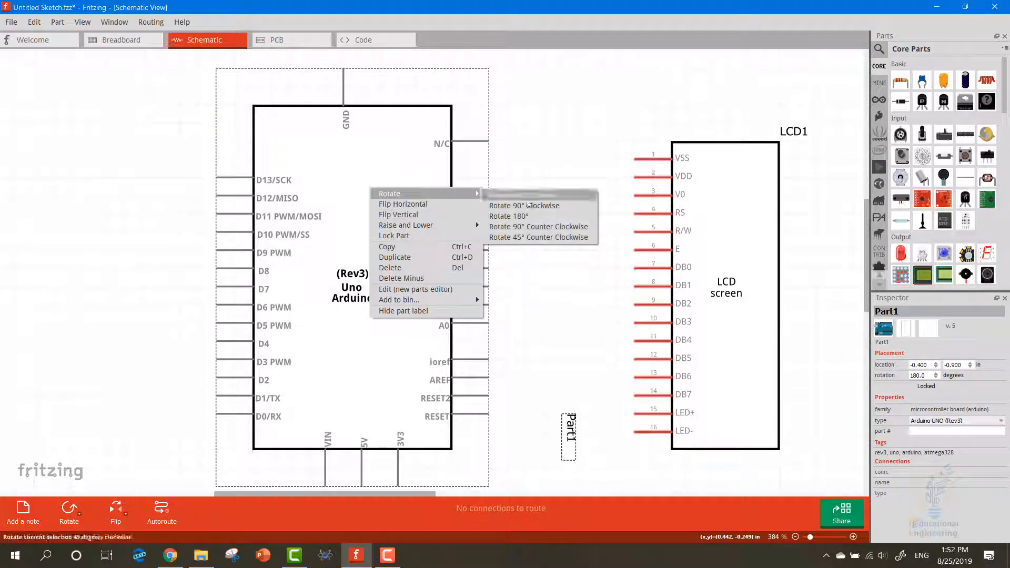
left_click(531, 220)
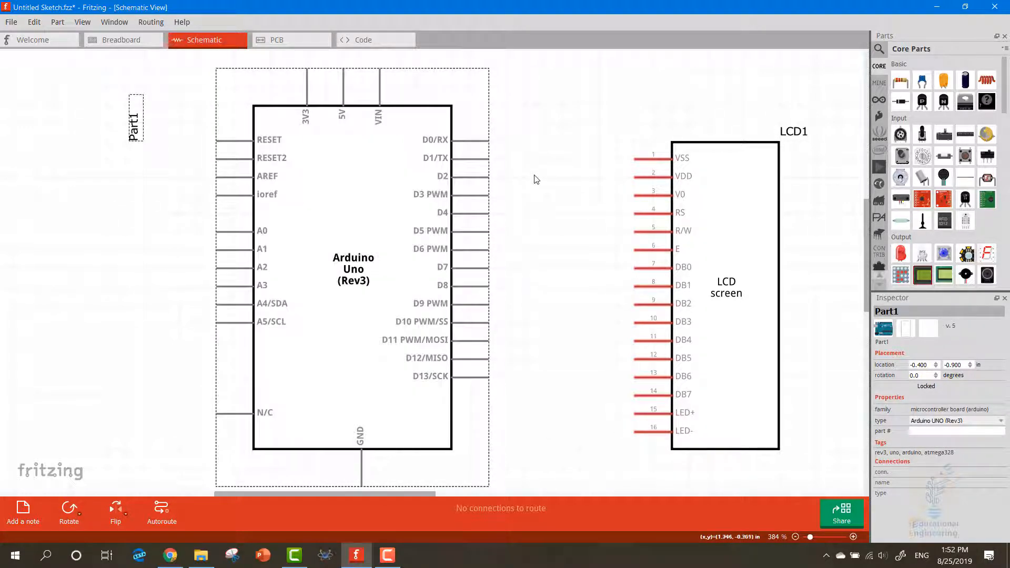
left_click_drag(390, 182, 391, 200)
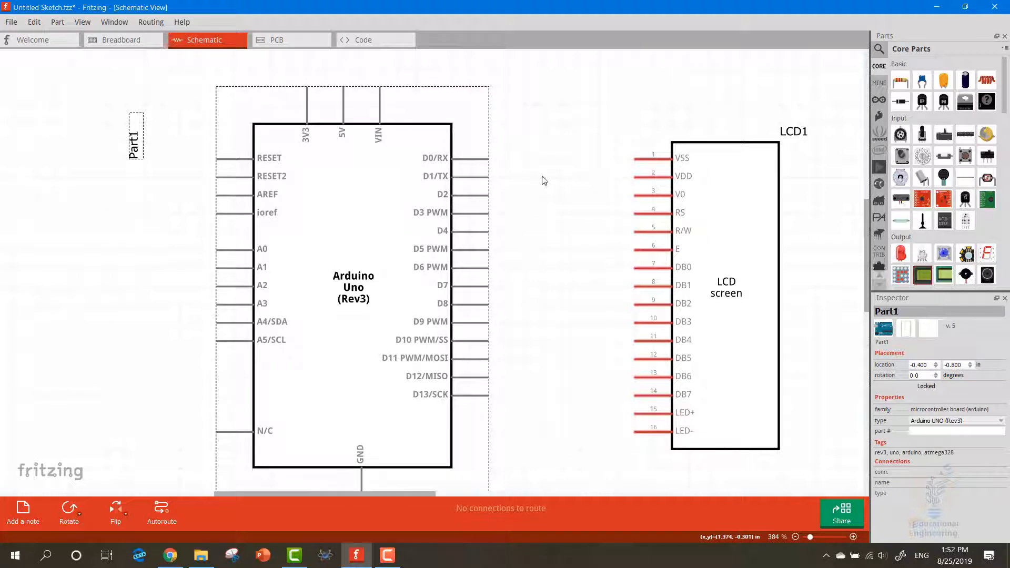
left_click(542, 191)
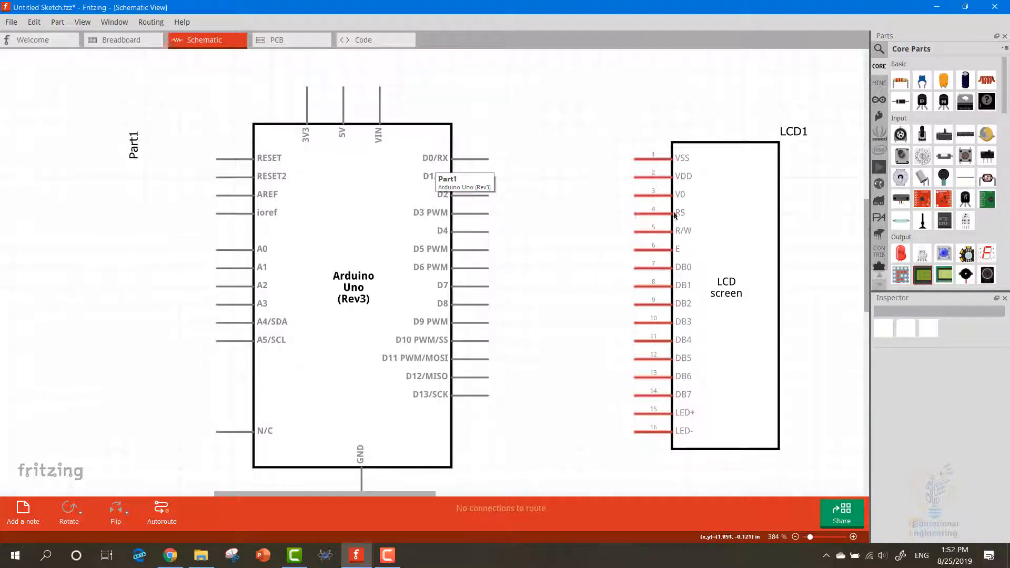
Flip the LCD screen vertically and reposition it so that DB4 to DB7 line up with Arduino pins D5 to D2
left_click_drag(712, 214, 709, 187)
right_click(709, 186)
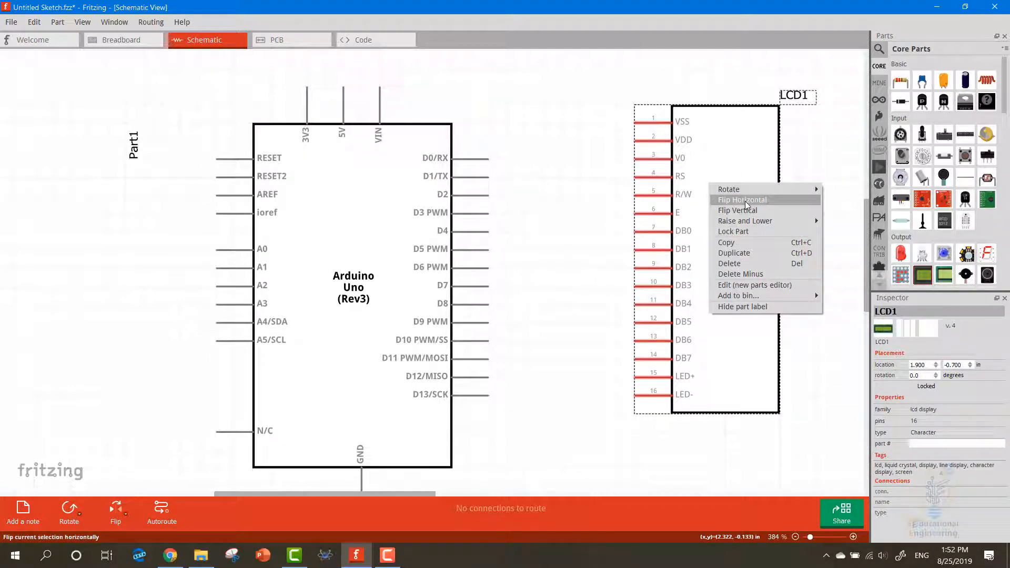
left_click(745, 211)
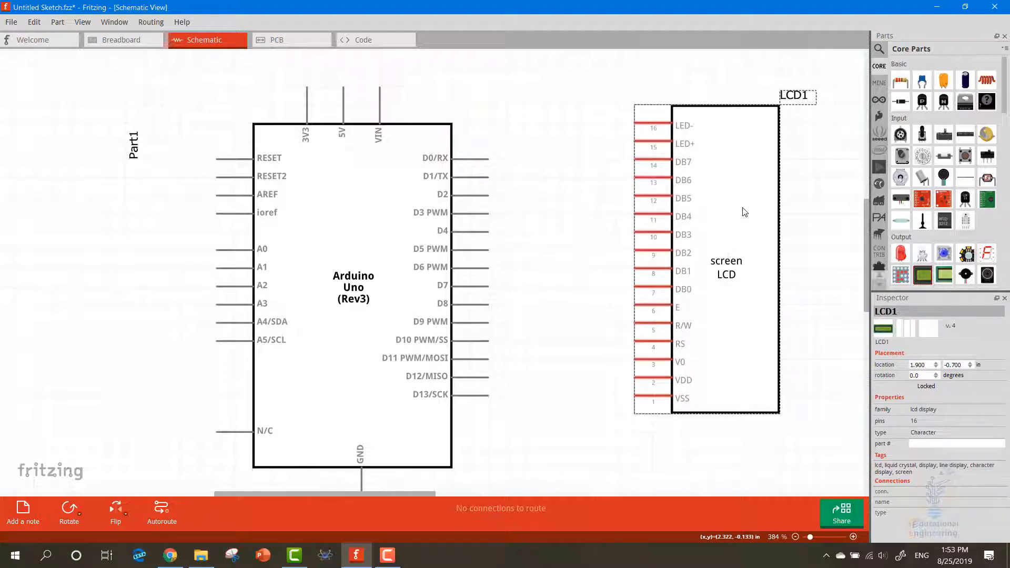
left_click_drag(729, 203, 728, 222)
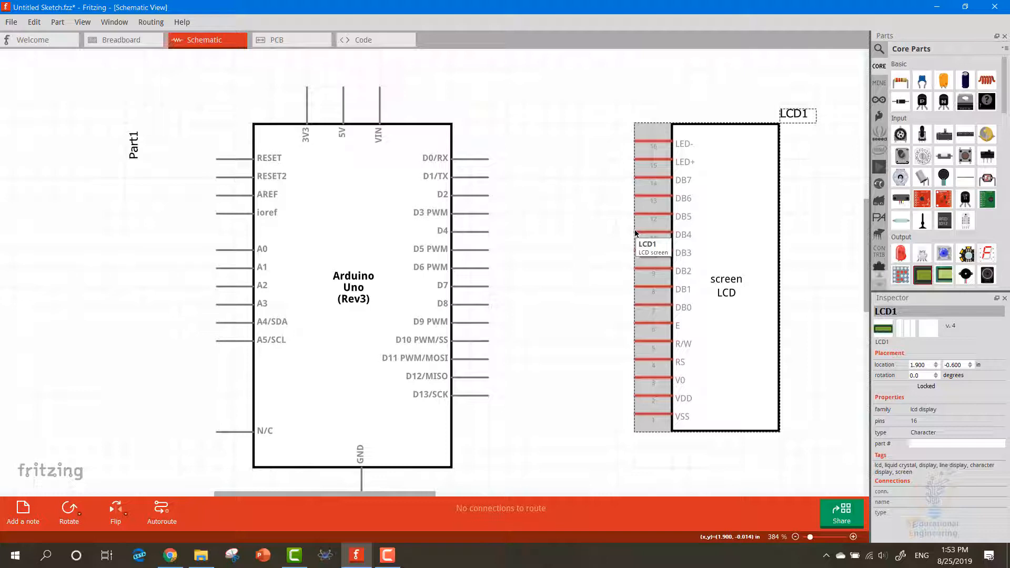
left_click_drag(704, 225, 707, 236)
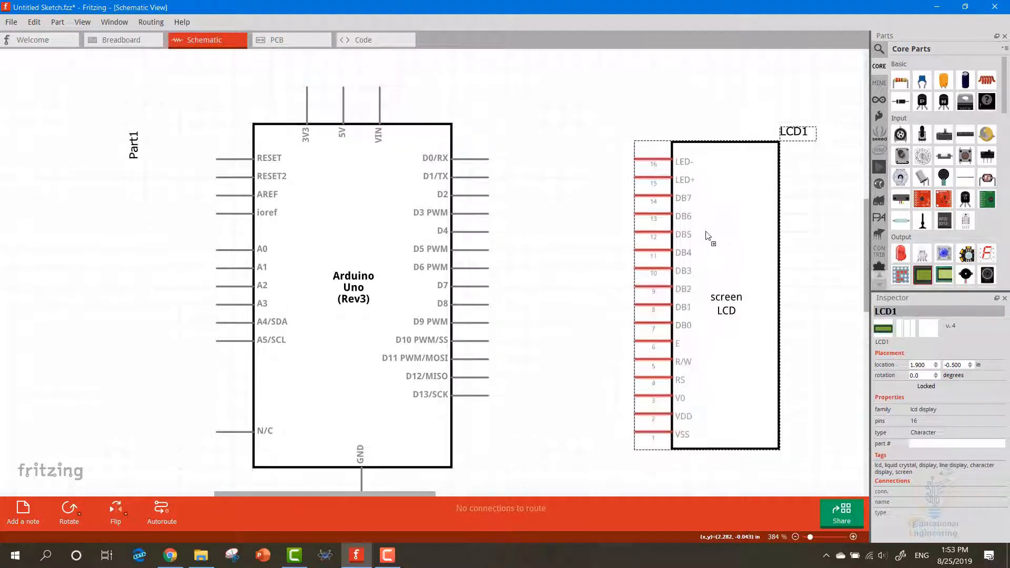
left_click(616, 248)
Wire the LCD's data pins to the Arduino: DB4 to D5, DB5 to D4, DB6 to D3 and DB7 to D2
mouse_move(635, 250)
left_mouse_down()
mouse_move(491, 254)
mouse_move(598, 248)
mouse_move(636, 233)
left_mouse_up()
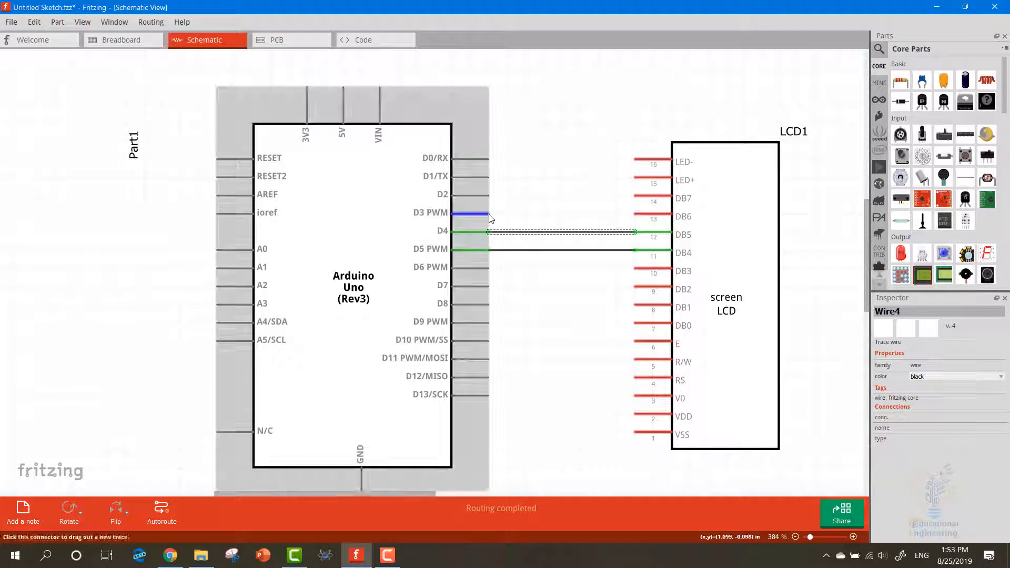
left_click_drag(488, 213, 635, 215)
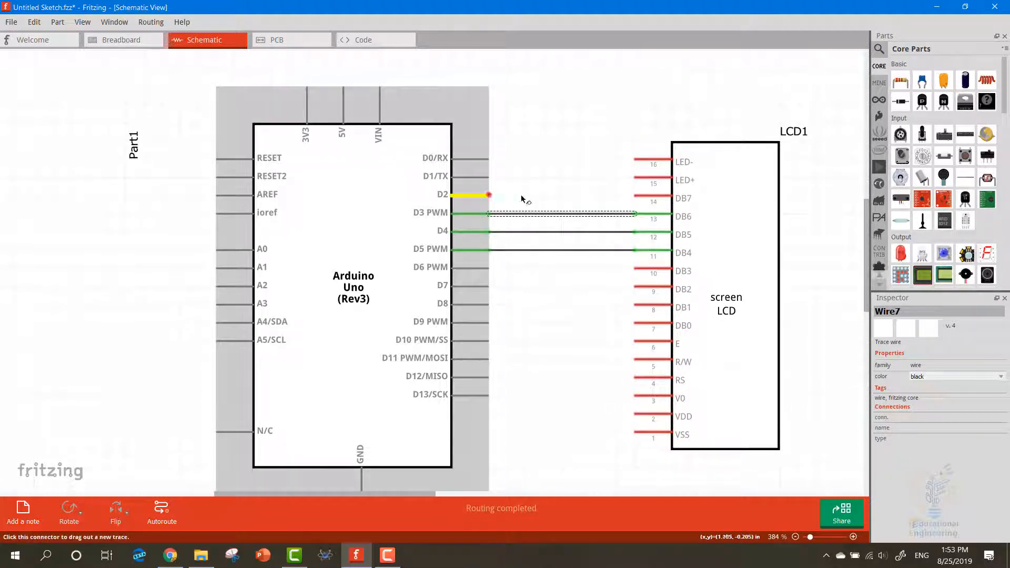
left_click_drag(522, 199, 635, 198)
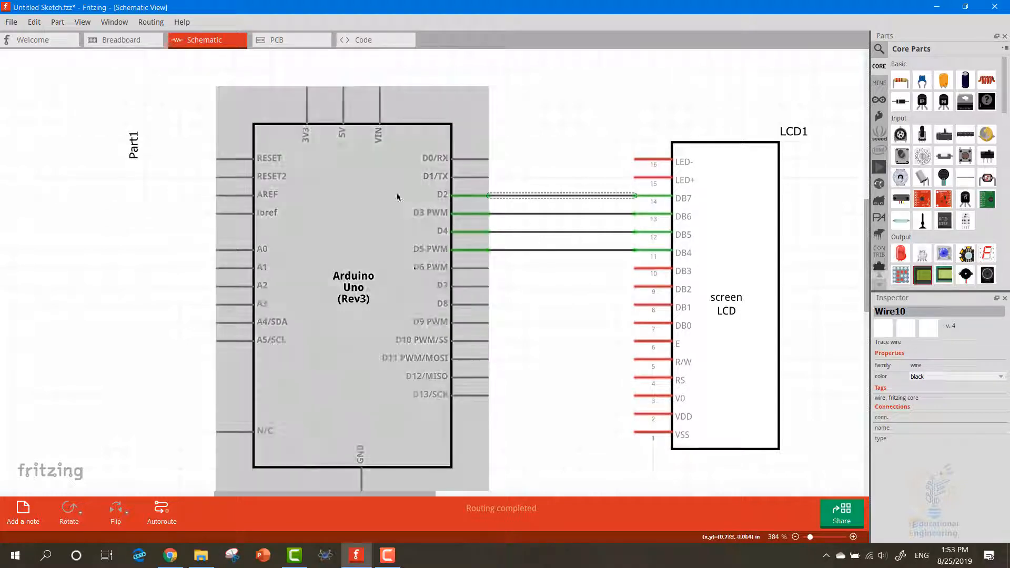
left_click(580, 165)
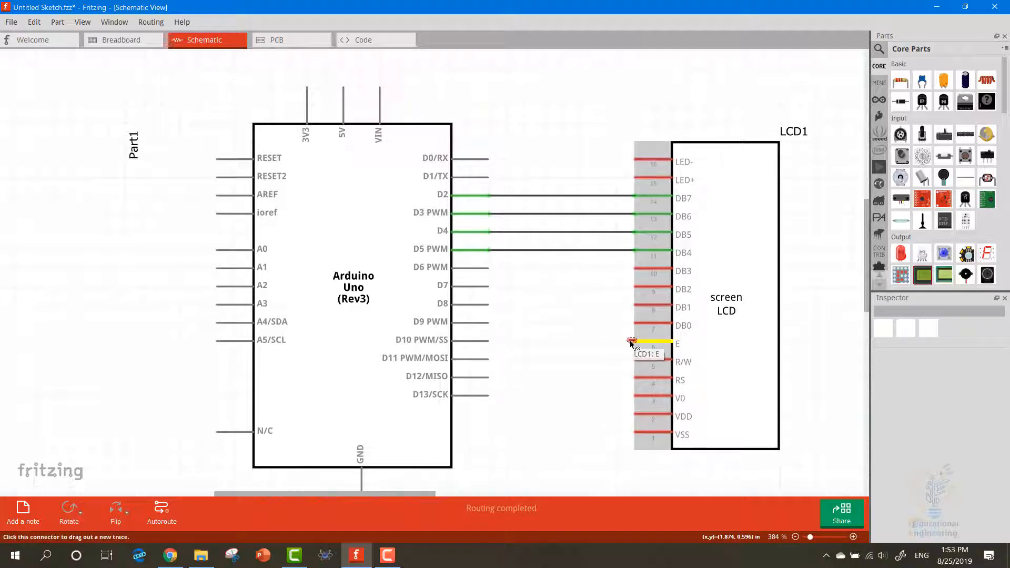
Wire the LCD's E pin to the Arduino's D11 pin and bend the wire at right angles
left_click_drag(632, 342, 494, 360)
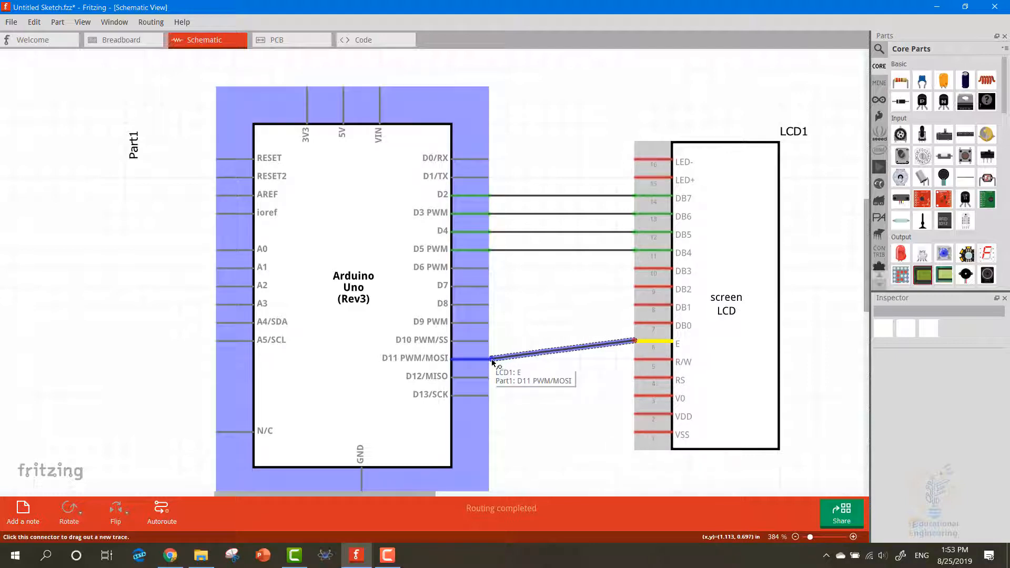
mouse_move(529, 355)
left_mouse_down()
mouse_move(523, 345)
mouse_move(525, 359)
left_mouse_up()
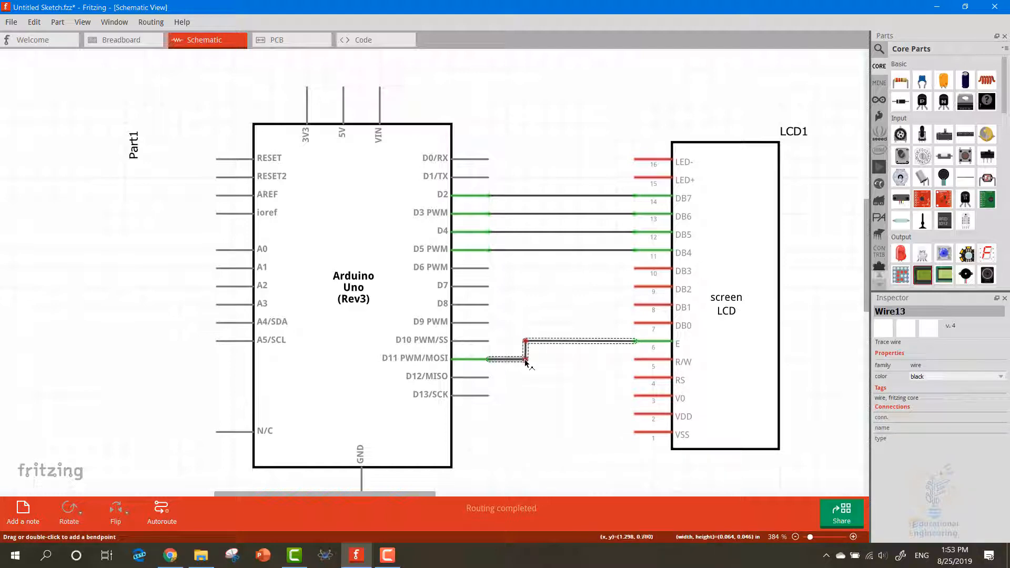
left_click(558, 394)
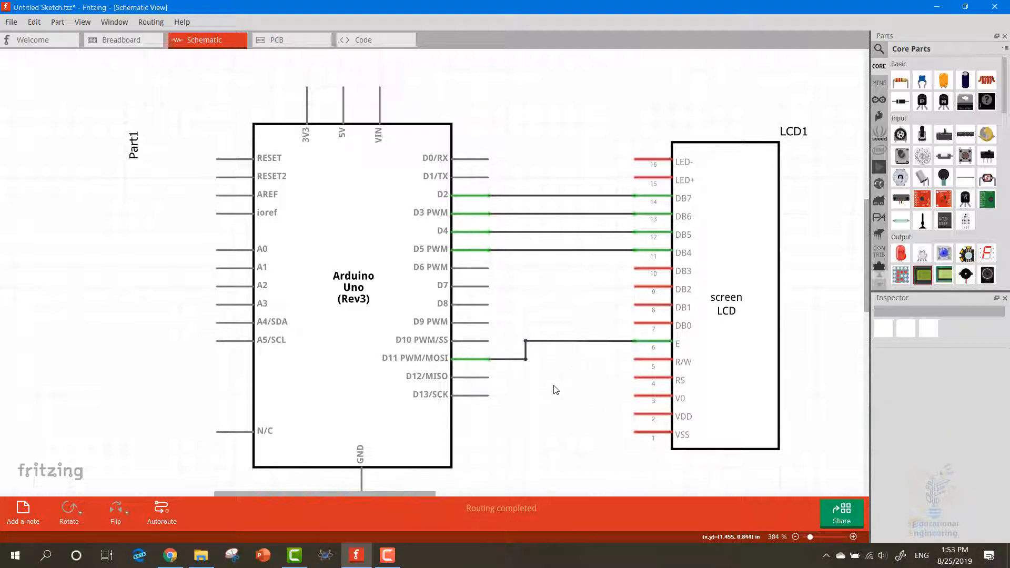
Wire the Arduino's D12/MISO pin to the LCD's RS pin
left_click_drag(488, 377, 632, 382)
left_click(603, 409)
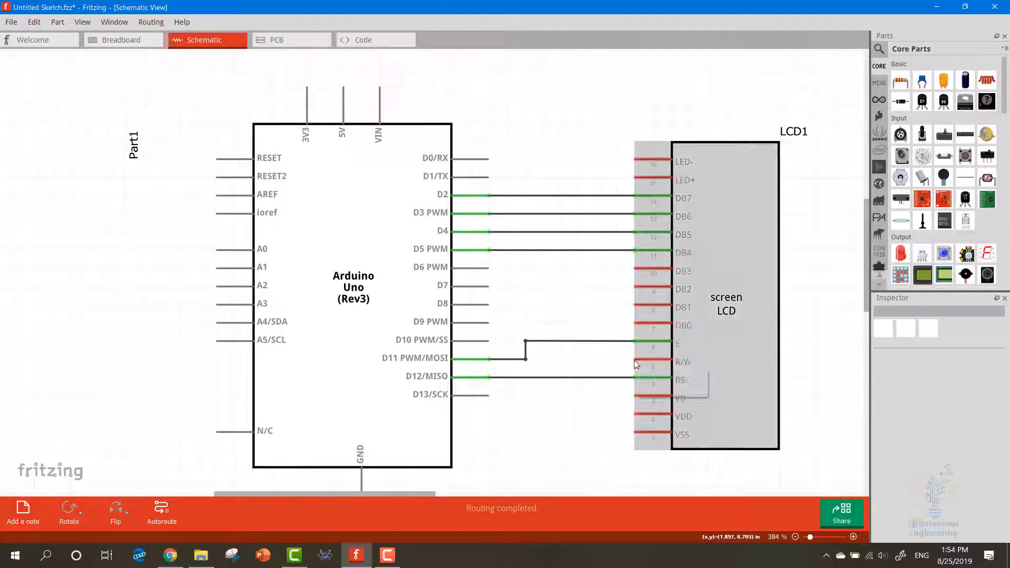
mouse_move(632, 363)
left_mouse_down()
mouse_move(633, 372)
mouse_move(633, 353)
left_mouse_up()
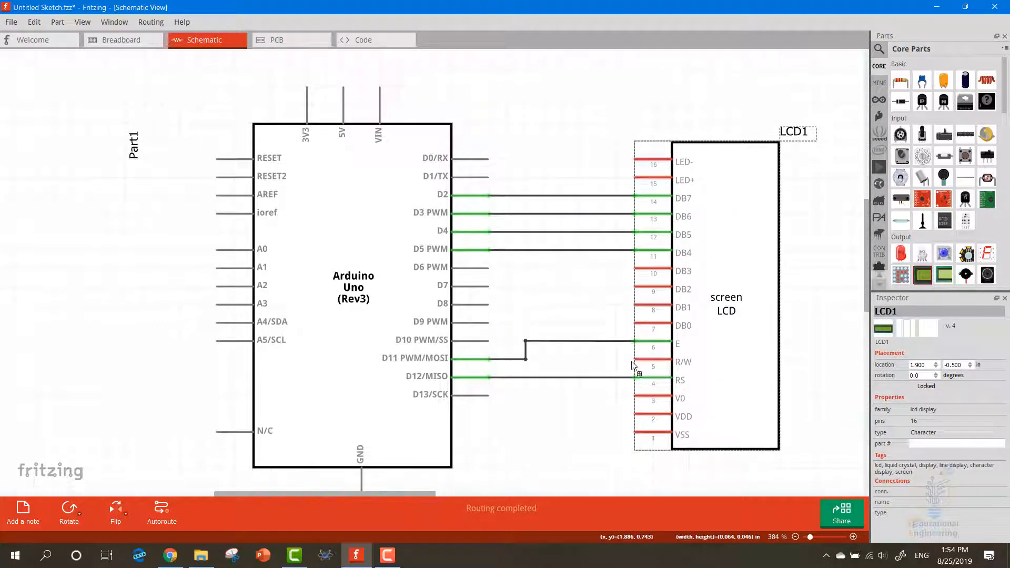
Wire the LCD's VSS pin to its R/W pin and bend the wire at right angles beside the LCD
left_click(626, 421)
left_click_drag(607, 434, 598, 360)
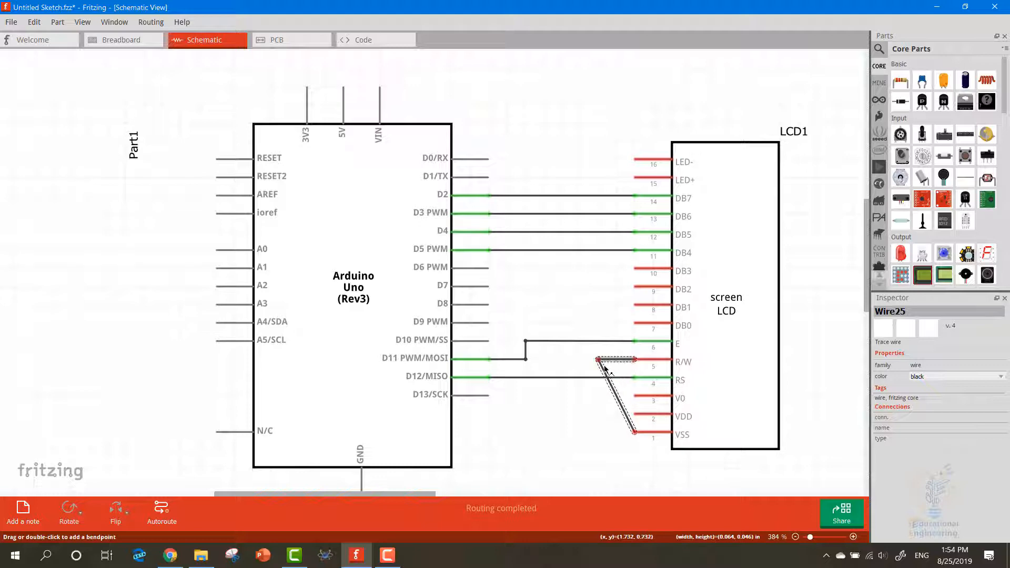
left_click_drag(620, 414, 599, 432)
left_click(610, 416)
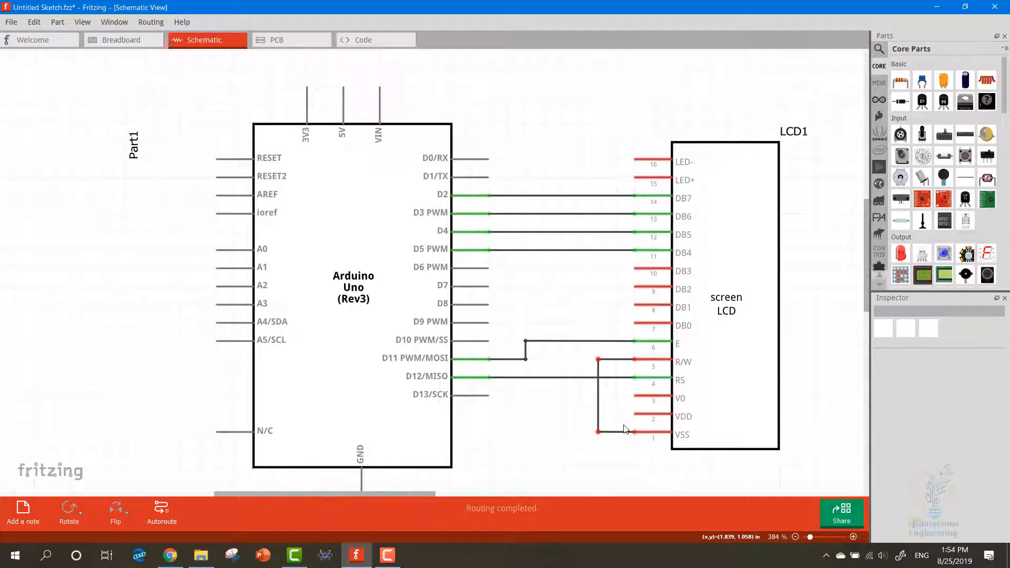
Wire the Arduino's GND pin to the corner of the VSS–R/W wire and bend it at a right angle below the LCD
scroll(511, 458, "down", 1)
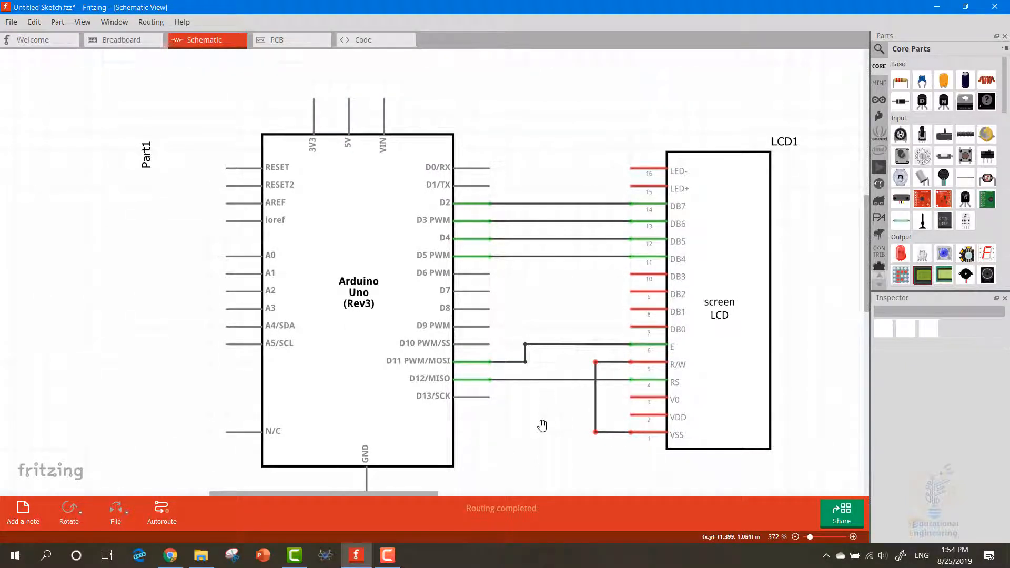
mouse_move(542, 427)
middle_mouse_down()
mouse_move(534, 347)
mouse_move(545, 418)
middle_mouse_up()
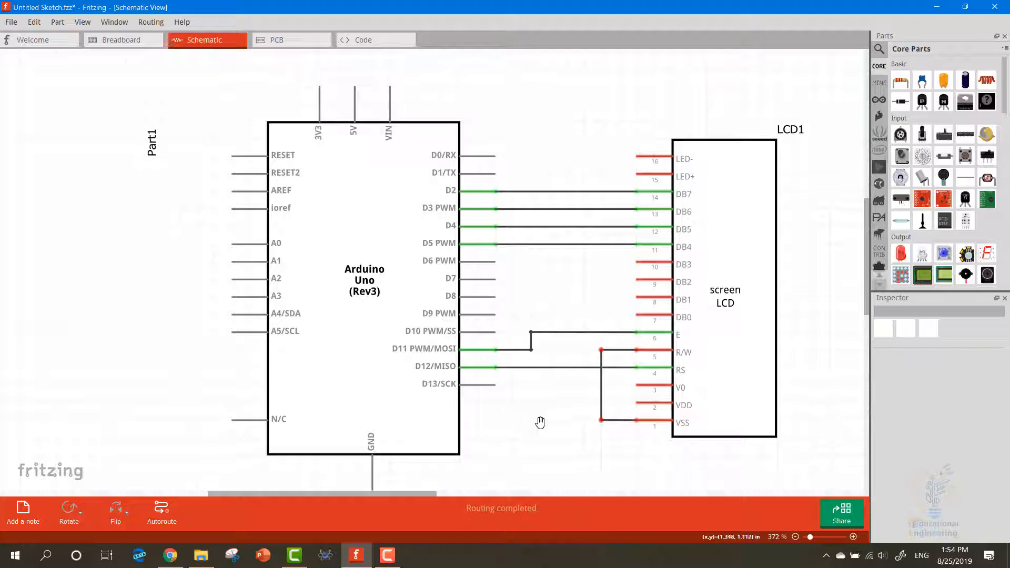
middle_click_drag(541, 423, 529, 326)
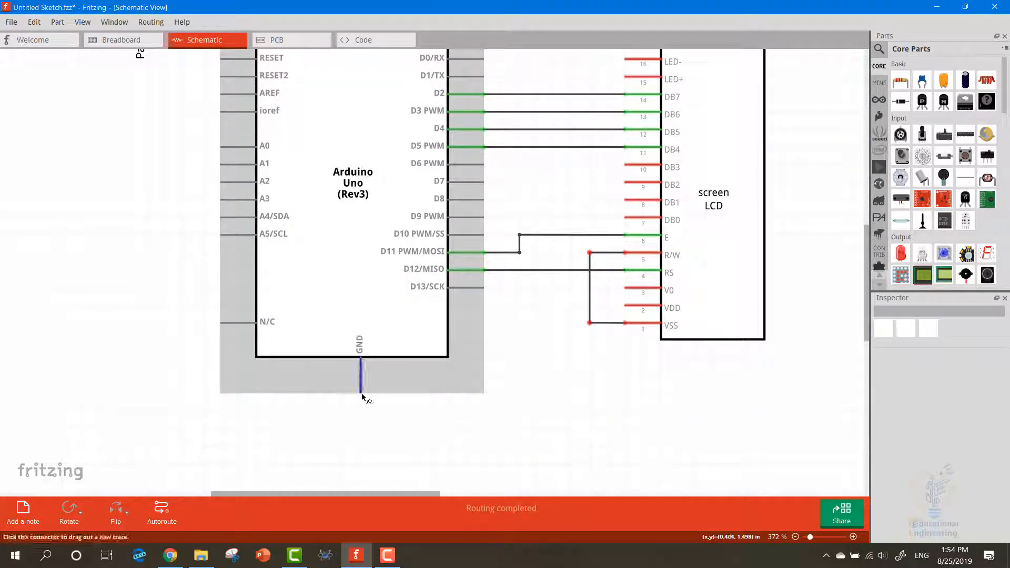
left_click_drag(362, 394, 590, 324)
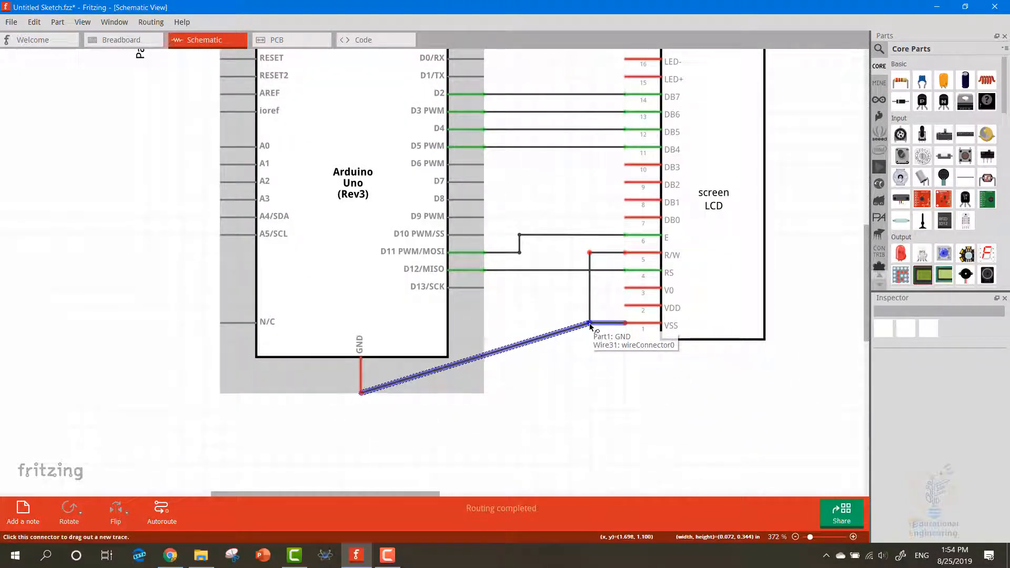
left_click_drag(516, 348, 590, 393)
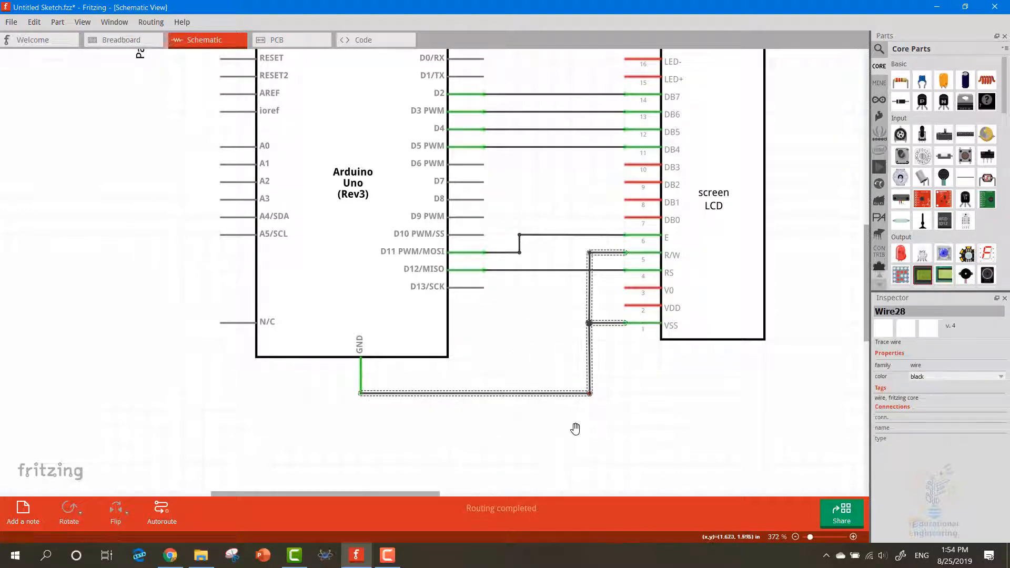
left_click(576, 428)
Wire the Arduino's 5V pin to the LCD's VDD pin, routing it at right angles above the Arduino and down between the two parts
left_click_drag(616, 361, 608, 412)
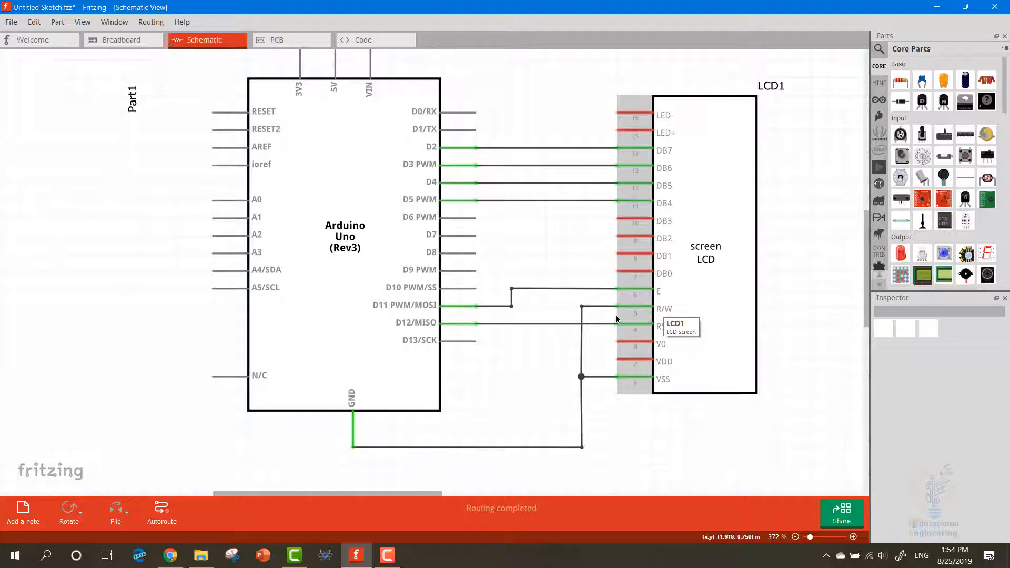
left_click_drag(548, 241, 552, 299)
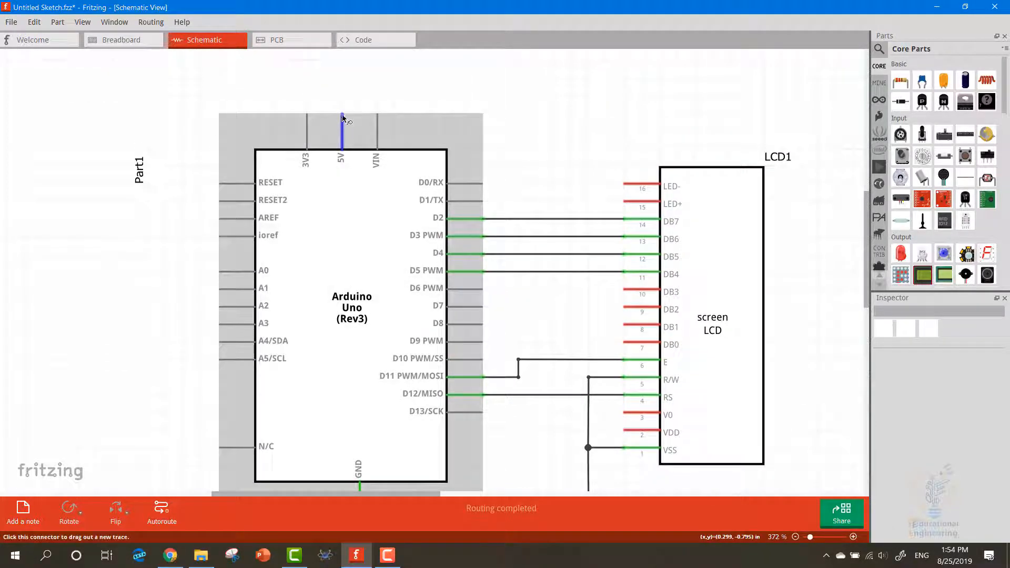
left_click_drag(343, 117, 624, 432)
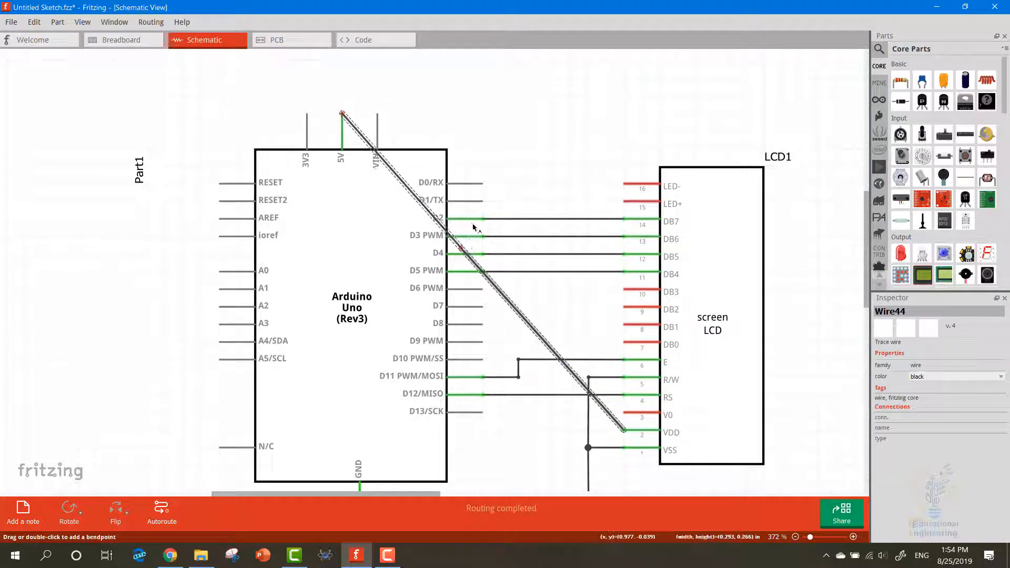
left_click_drag(462, 249, 590, 97)
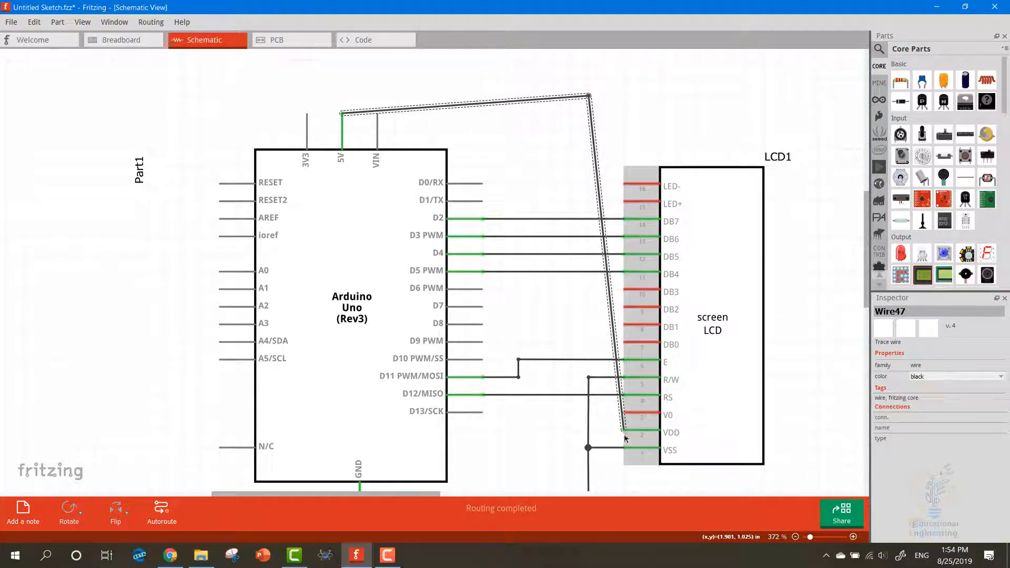
mouse_move(625, 433)
left_mouse_down()
mouse_move(575, 438)
mouse_move(566, 428)
mouse_move(625, 430)
left_mouse_up()
left_click(610, 413)
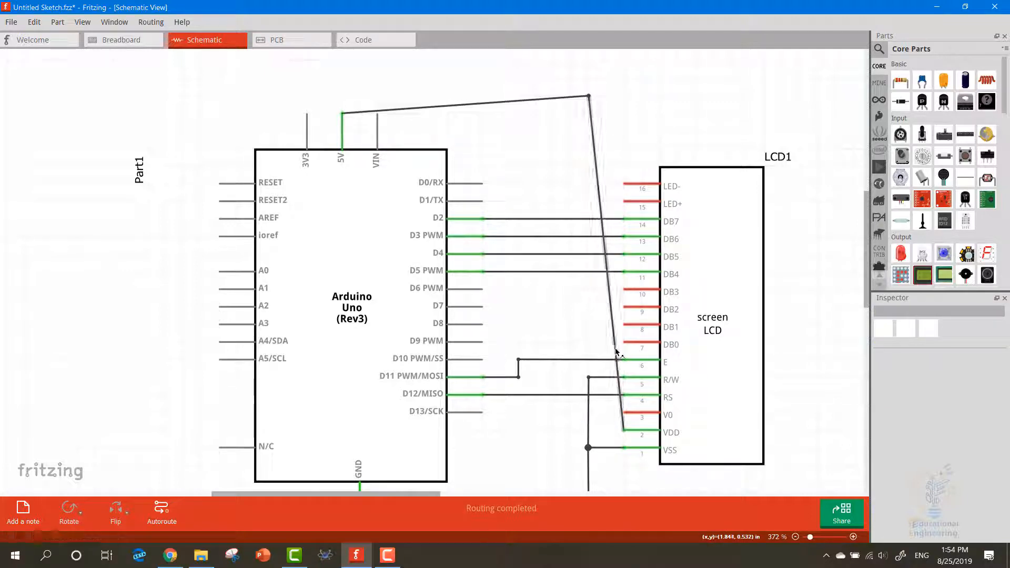
left_click_drag(616, 351, 550, 431)
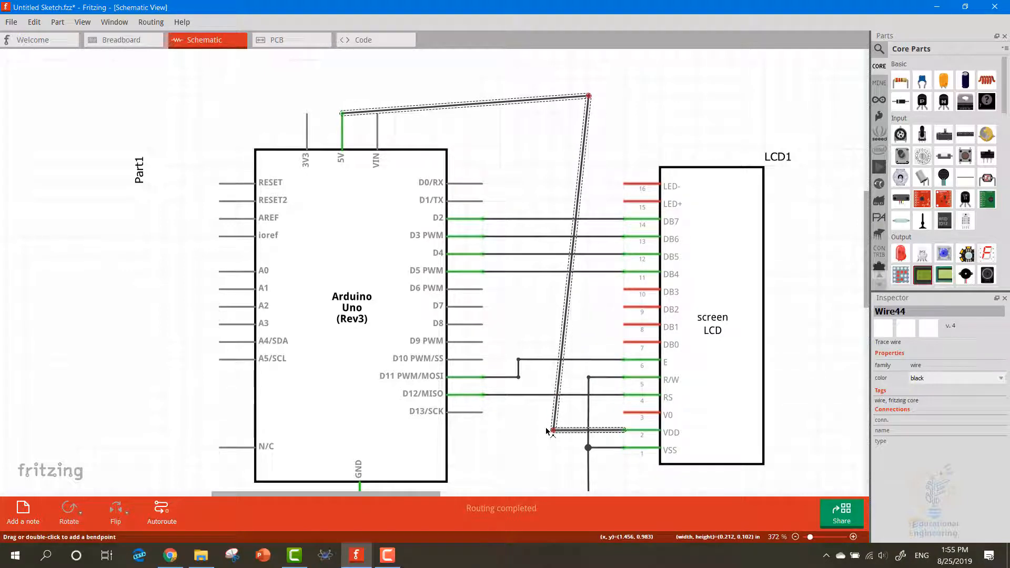
left_click(567, 322)
left_click_drag(588, 100, 553, 113)
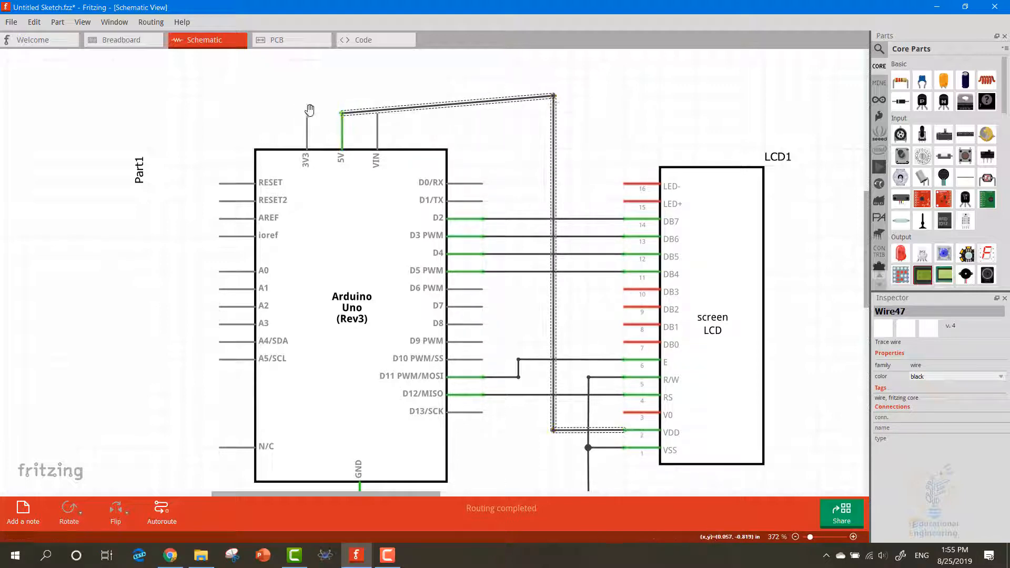
left_click_drag(352, 111, 342, 101)
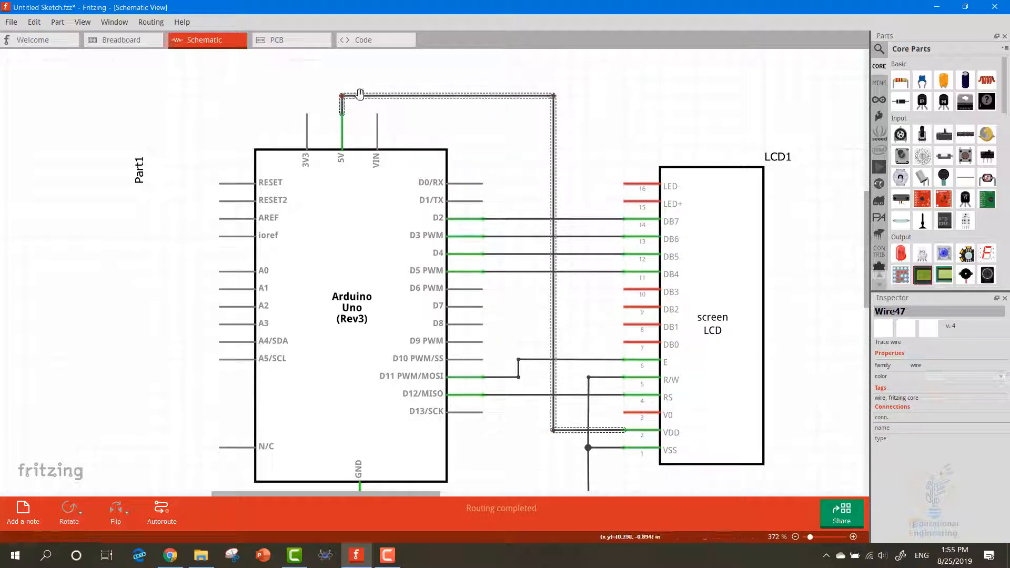
Set the color of the 5V–VDD wire to red
right_click(361, 95)
mouse_move(410, 115)
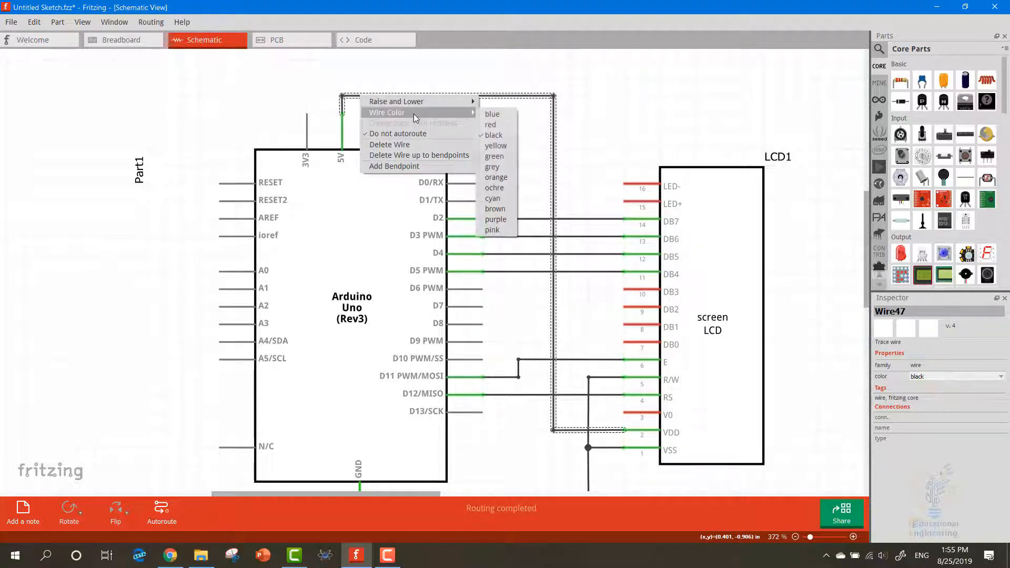
left_click(511, 122)
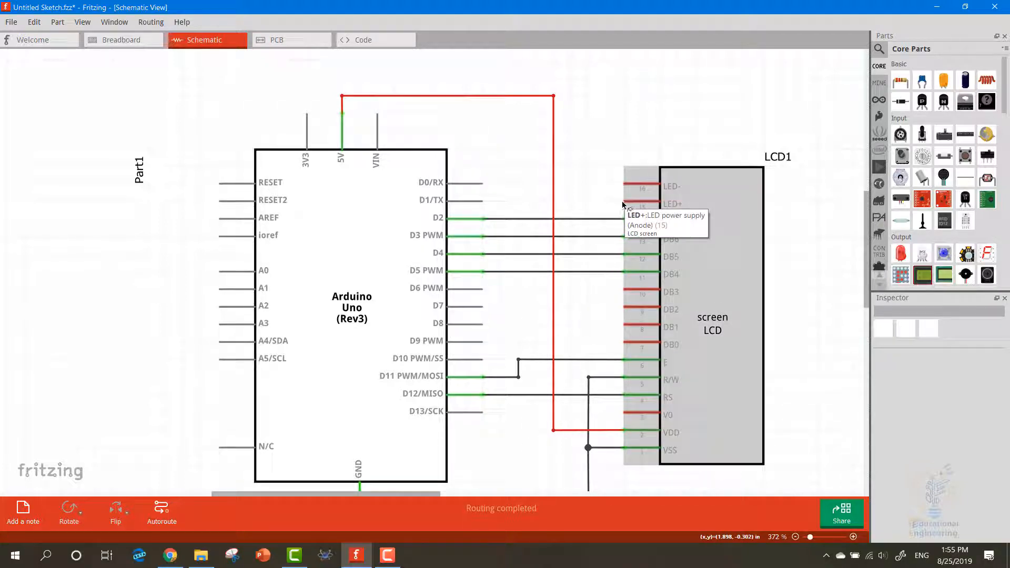
Wire the LCD's LED+ pin to the red 5V wire and bend the connection at a right angle along it
left_click_drag(626, 203, 555, 202)
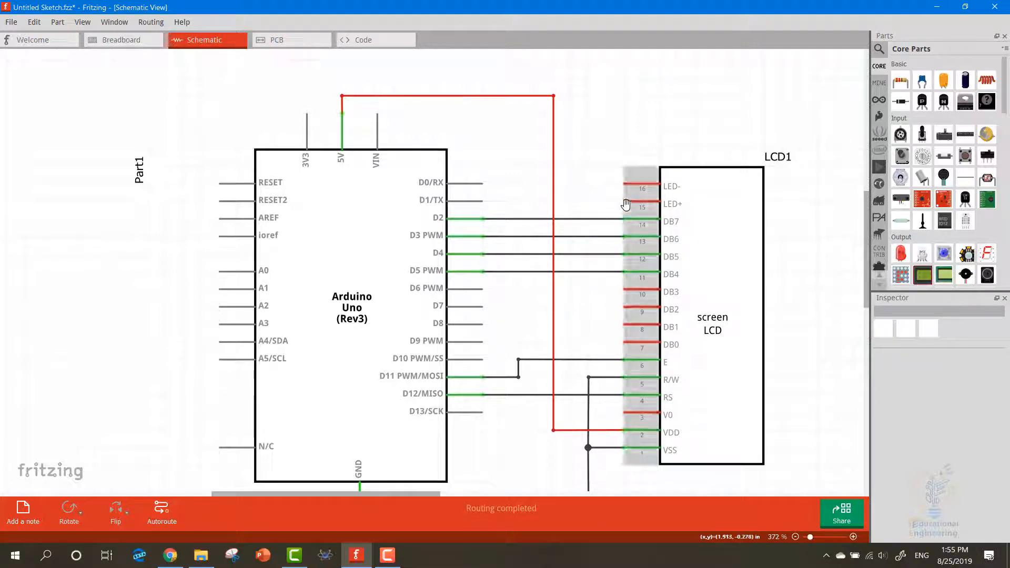
mouse_move(624, 205)
left_mouse_down()
mouse_move(554, 201)
mouse_move(554, 96)
mouse_move(568, 173)
mouse_move(554, 206)
left_mouse_up()
left_click(582, 196)
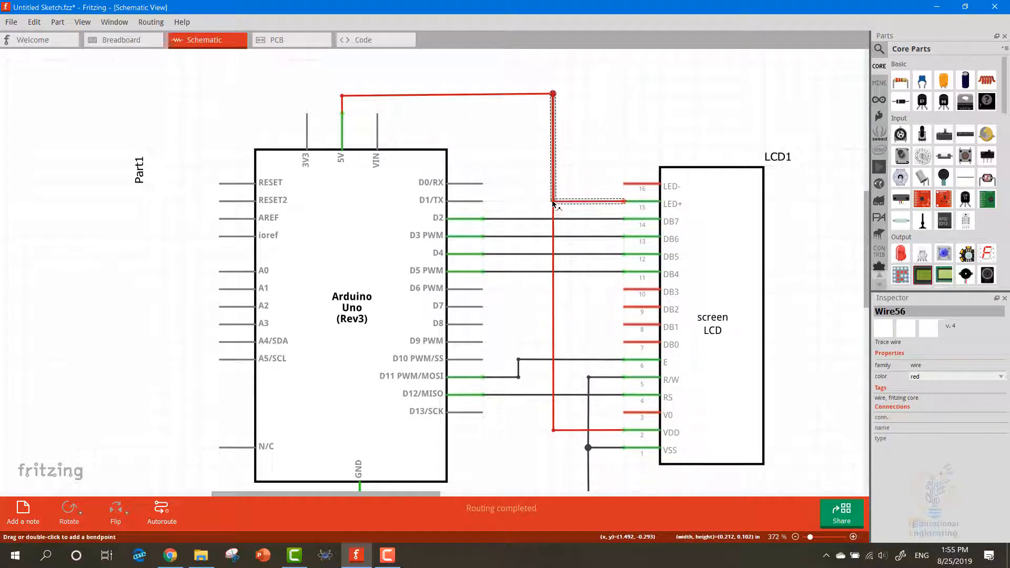
left_click(575, 169)
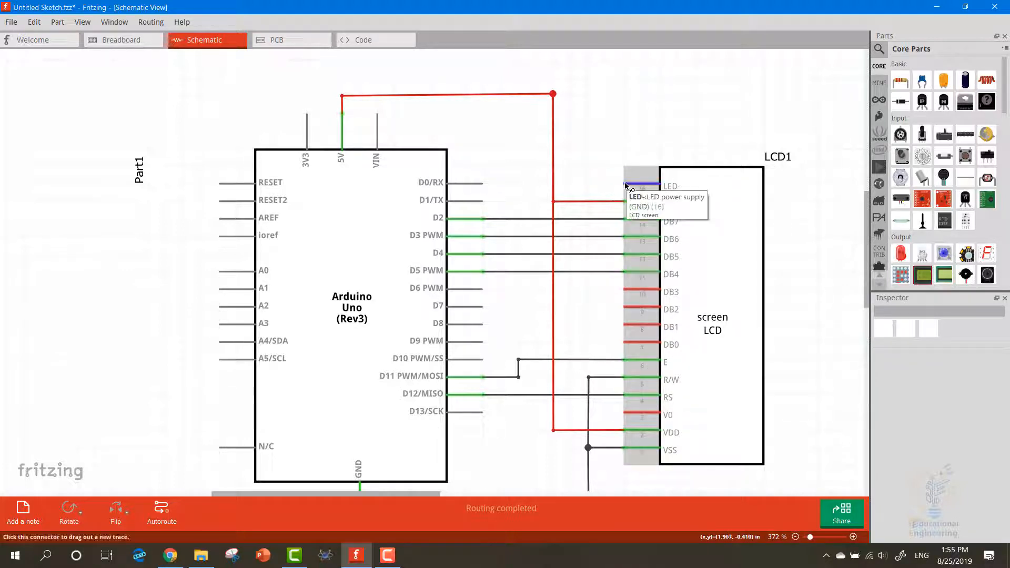
Wire the LCD's LED- pin to the ground junction beside VSS and bend the wire at a right angle
left_click_drag(626, 185, 588, 447)
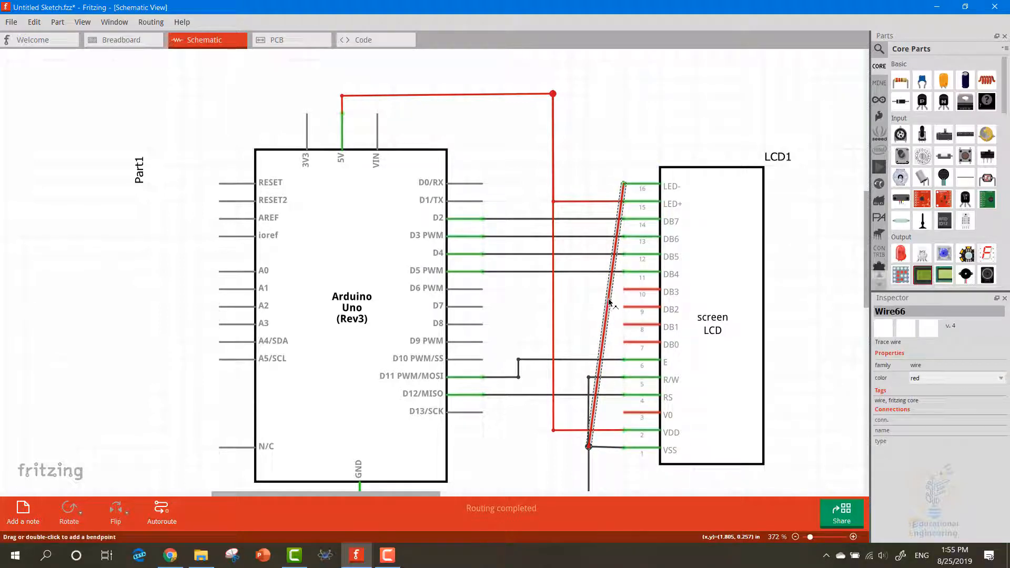
left_click_drag(619, 285, 589, 184)
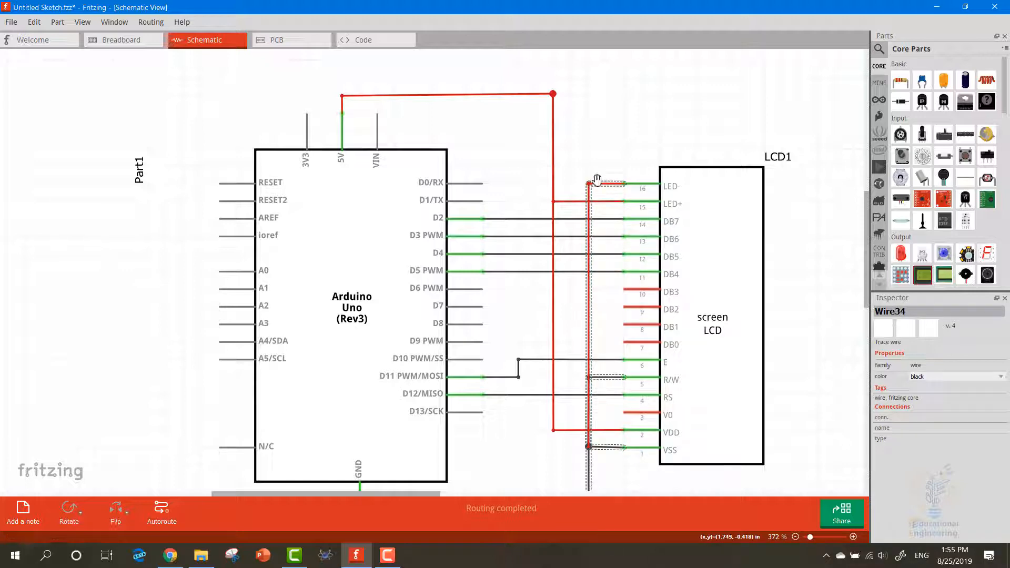
left_click(600, 186)
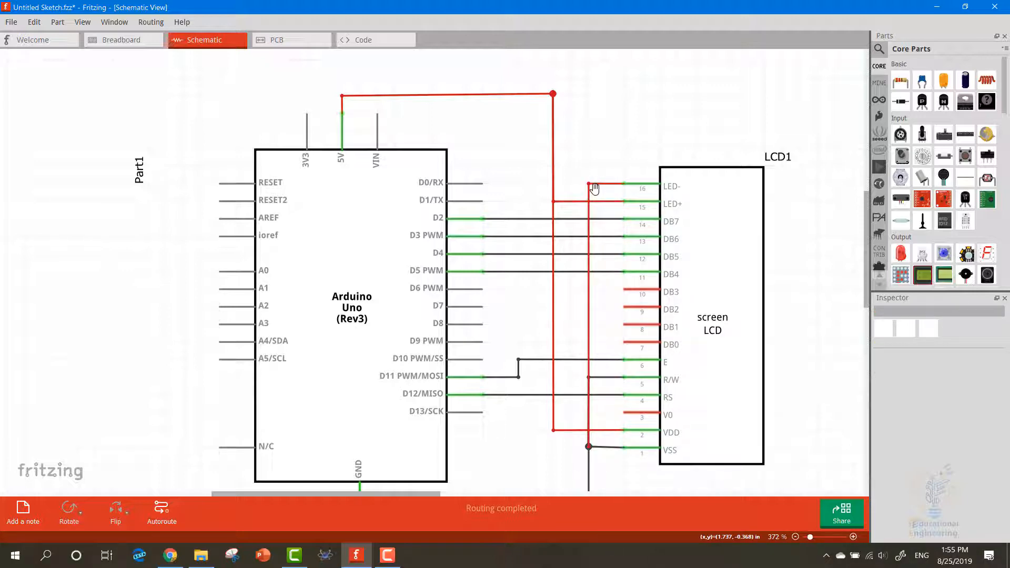
Set the color of the LED- ground wire to black
right_click(589, 194)
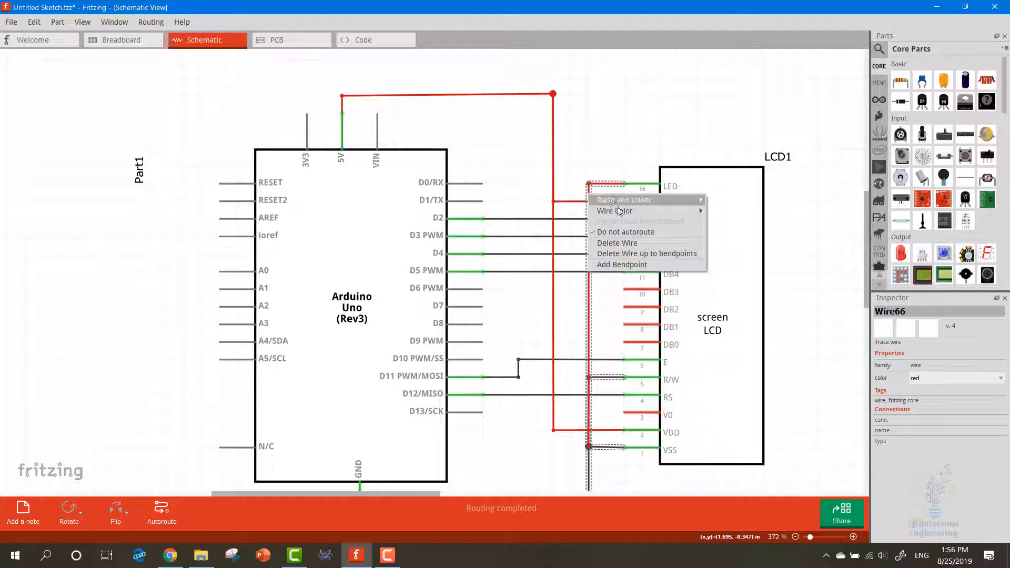
mouse_move(618, 210)
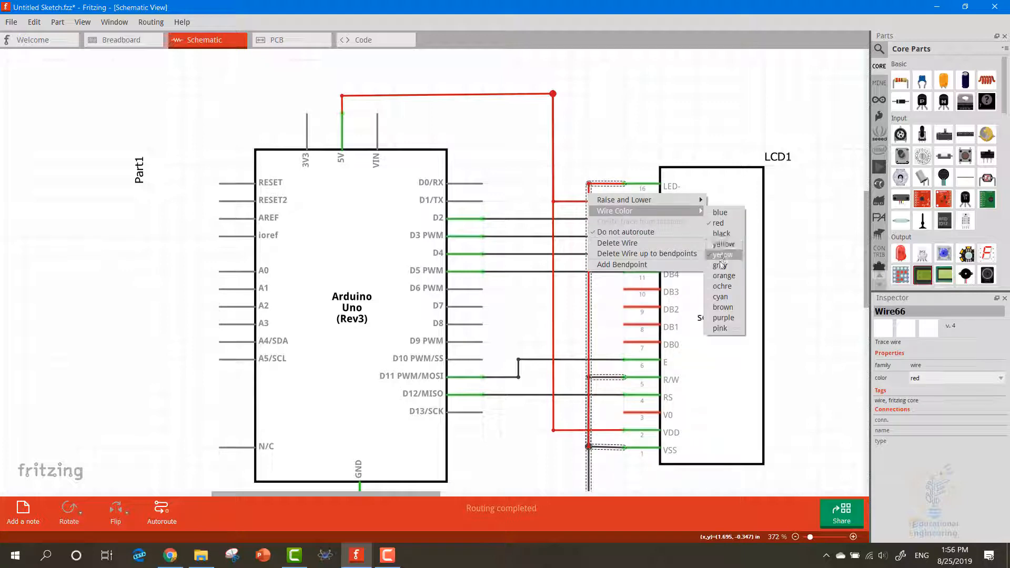
left_click(721, 233)
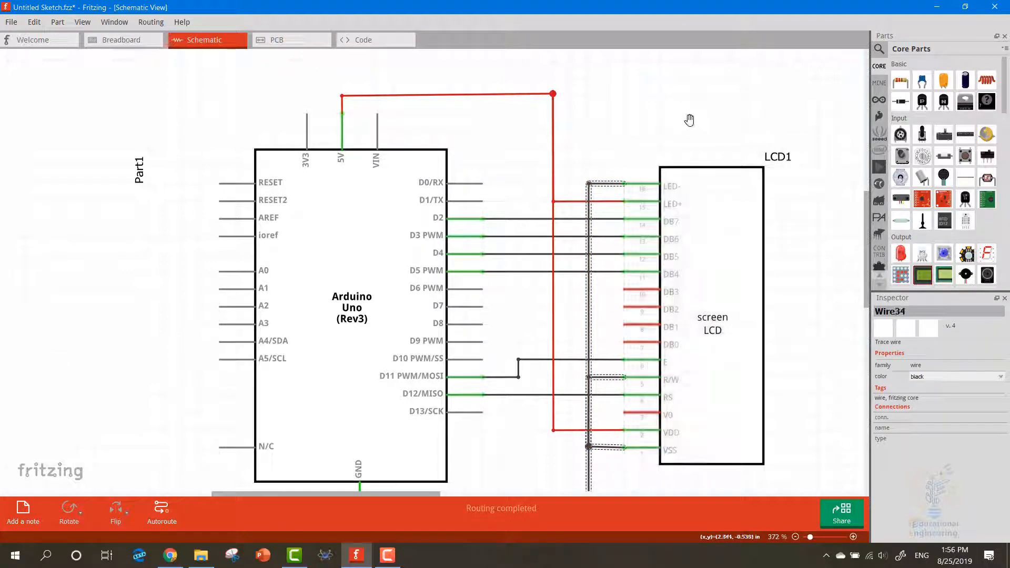
left_click(689, 119)
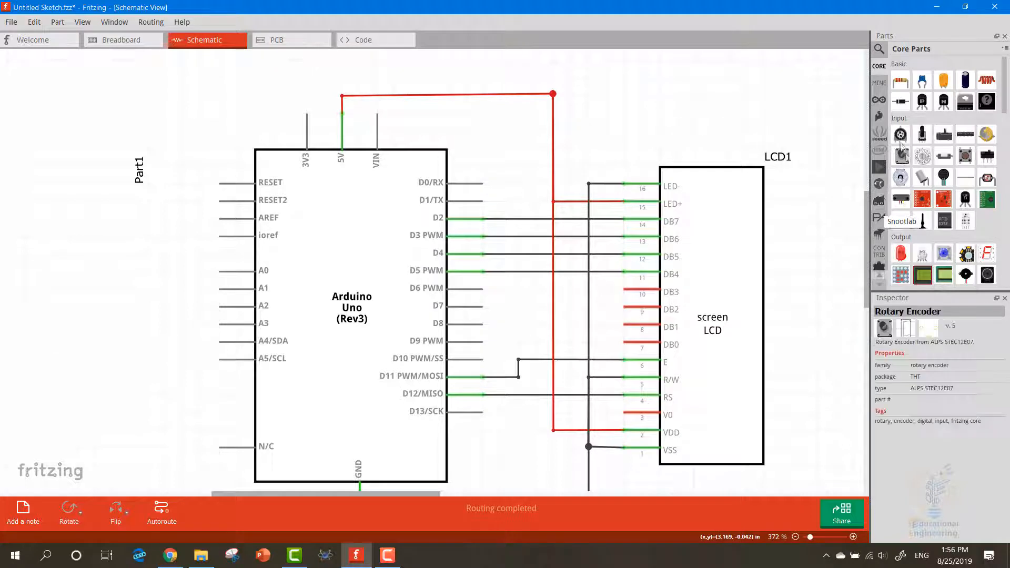
Place a potentiometer above the LCD screen and rotate it 90° clockwise
left_click_drag(901, 136, 639, 76)
right_click(640, 78)
mouse_move(749, 88)
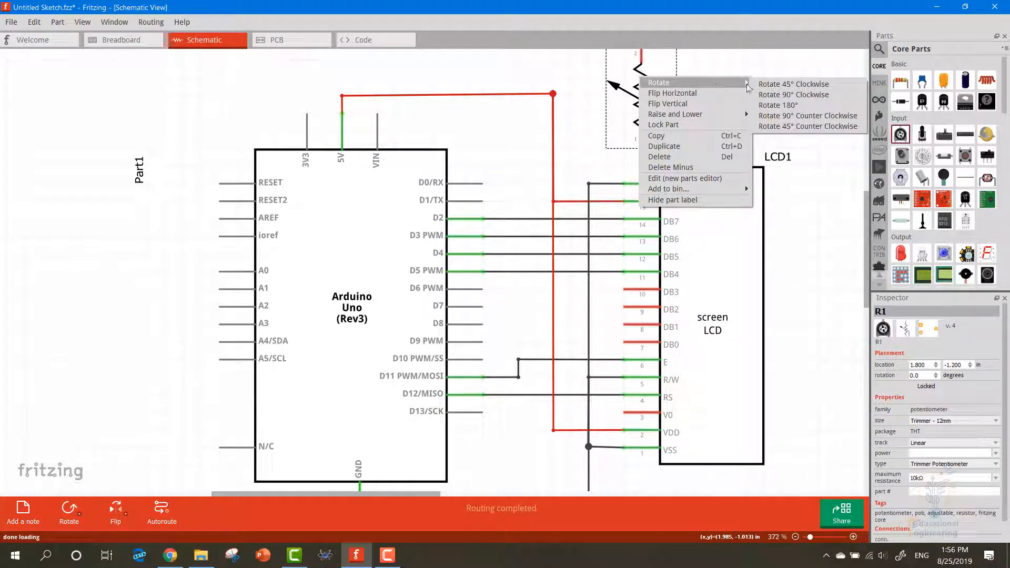
left_click(793, 94)
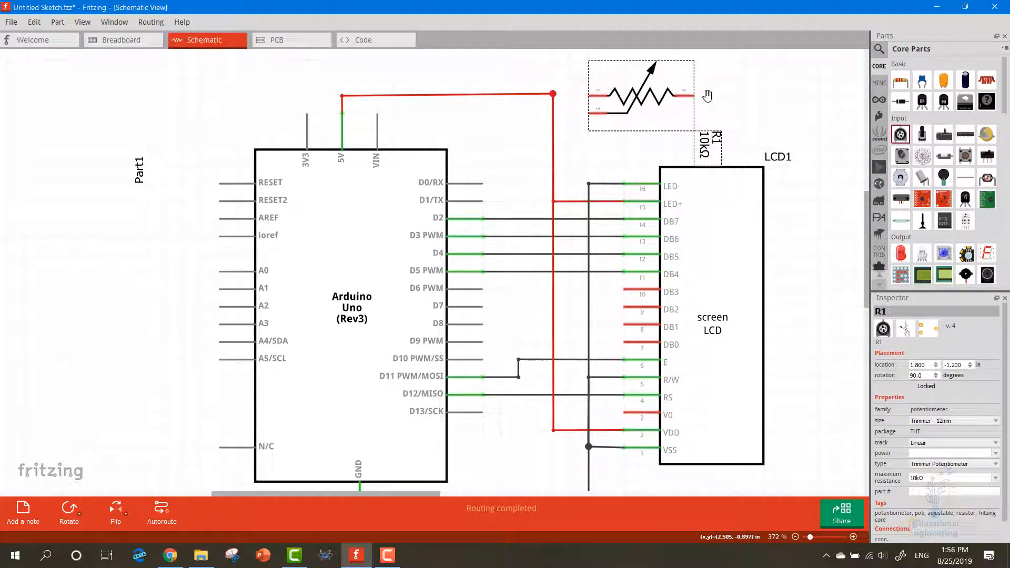
Flip the potentiometer so its arrow points up and two legs face right, and move it to location 1.700, -1.300 in
right_click(662, 98)
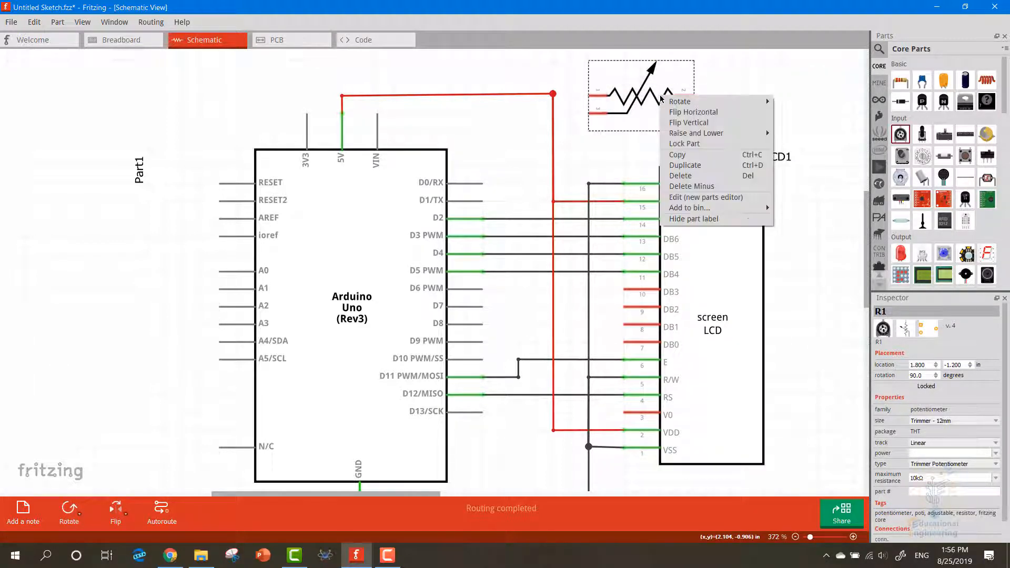
left_click(689, 122)
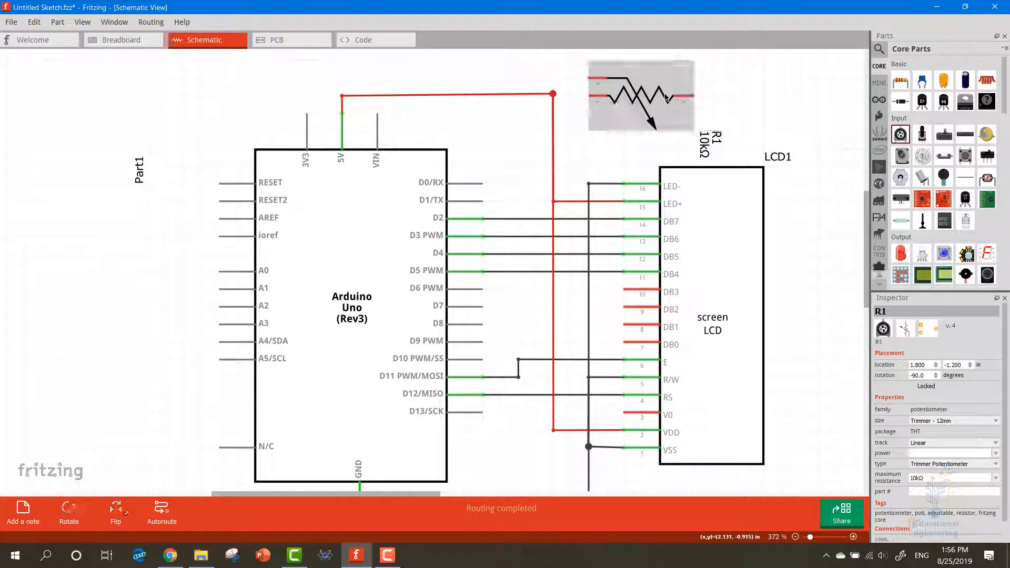
right_click(665, 98)
left_click(689, 111)
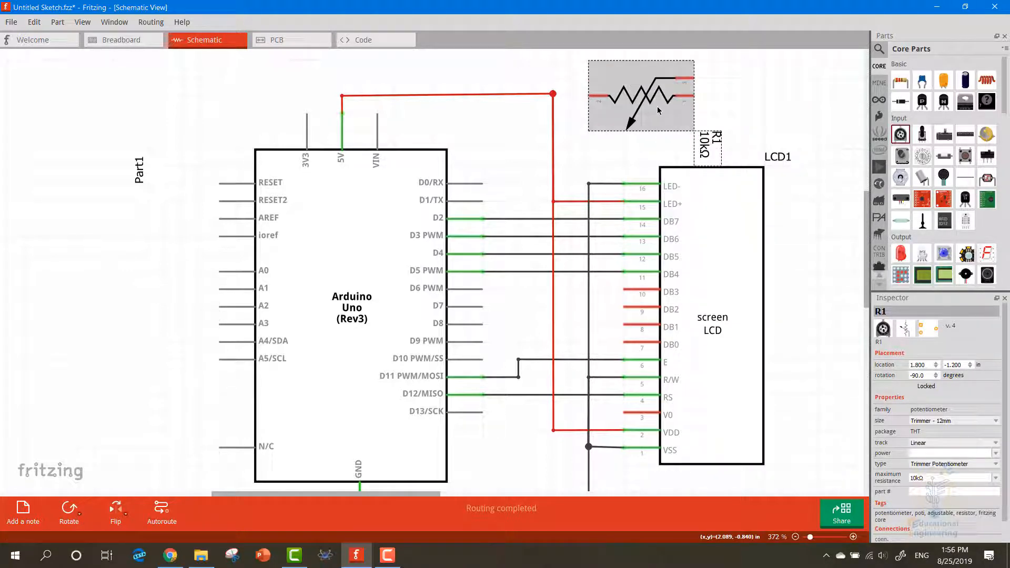
right_click(658, 106)
left_click(660, 119)
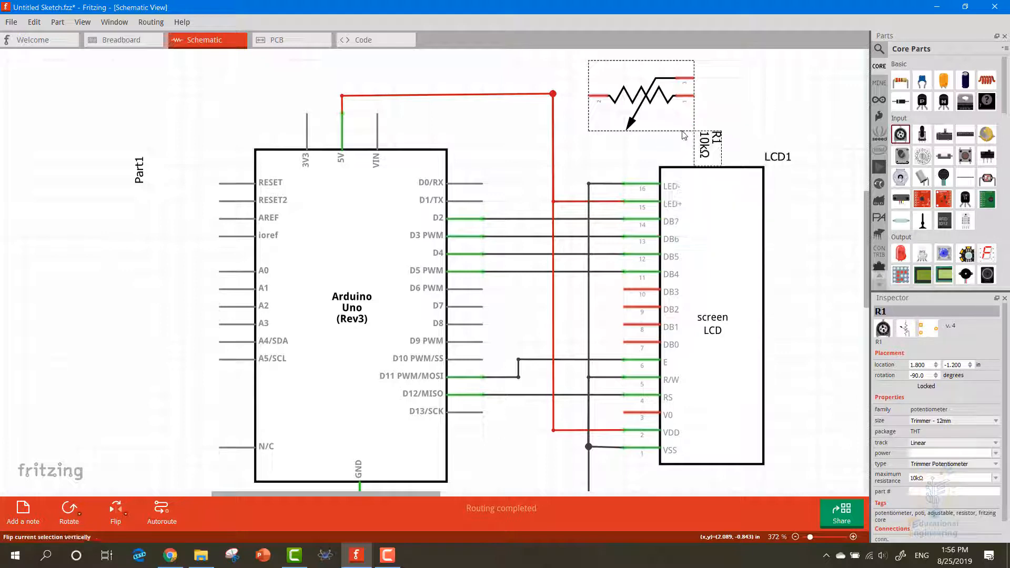
mouse_move(656, 103)
left_mouse_down()
mouse_move(642, 102)
mouse_move(643, 91)
left_mouse_up()
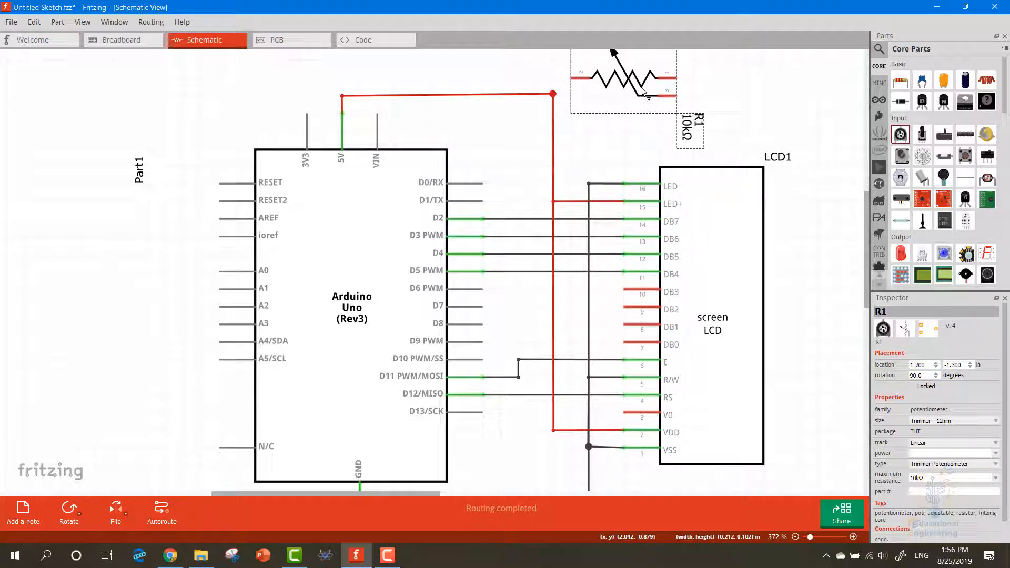
left_click(731, 69)
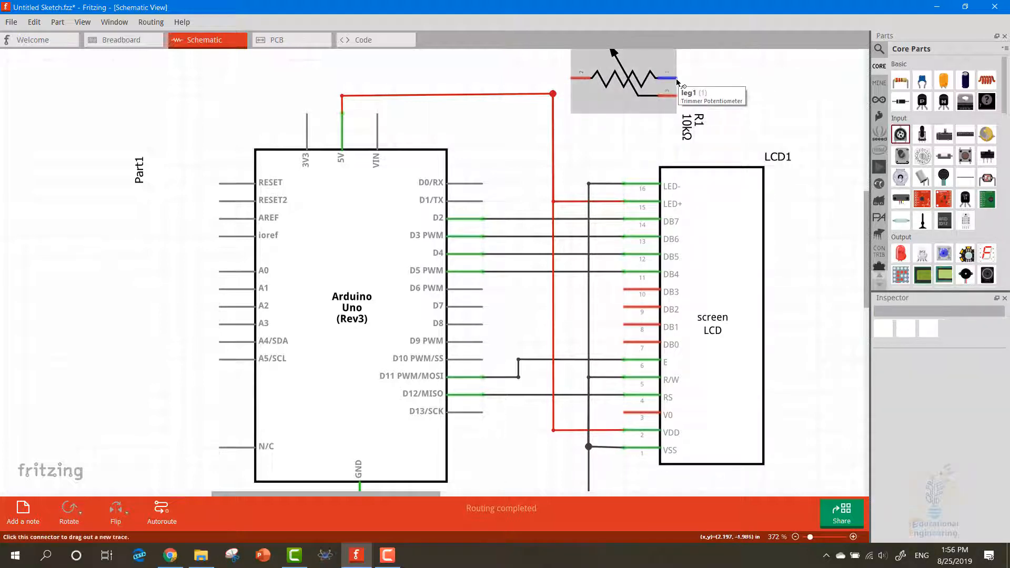
Wire the potentiometer's upper right leg to the LED- ground junction, adding a bendpoint to the right of the potentiometer
mouse_move(678, 79)
left_mouse_down()
mouse_move(617, 272)
mouse_move(590, 182)
left_mouse_up()
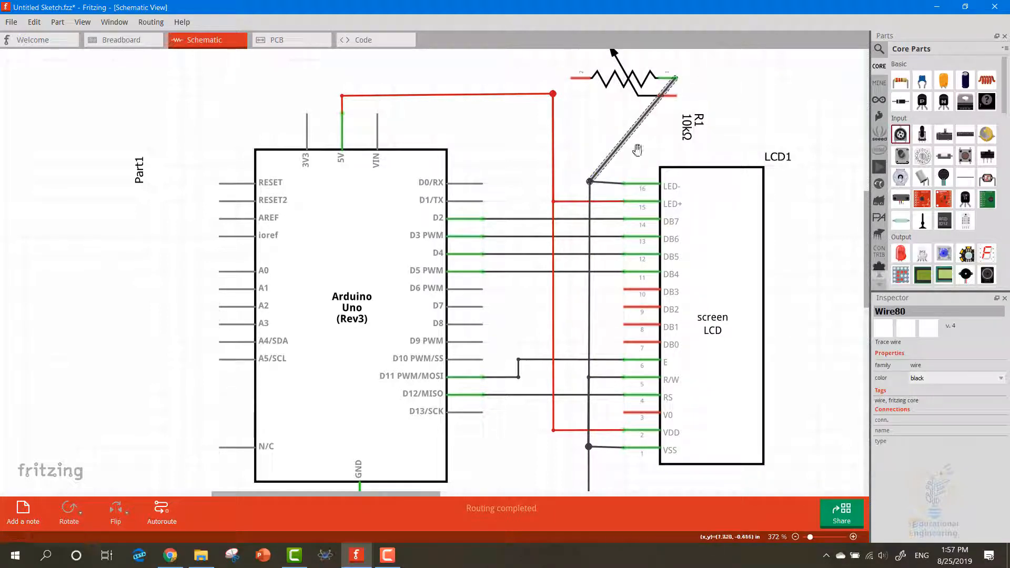
left_click_drag(638, 151, 712, 78)
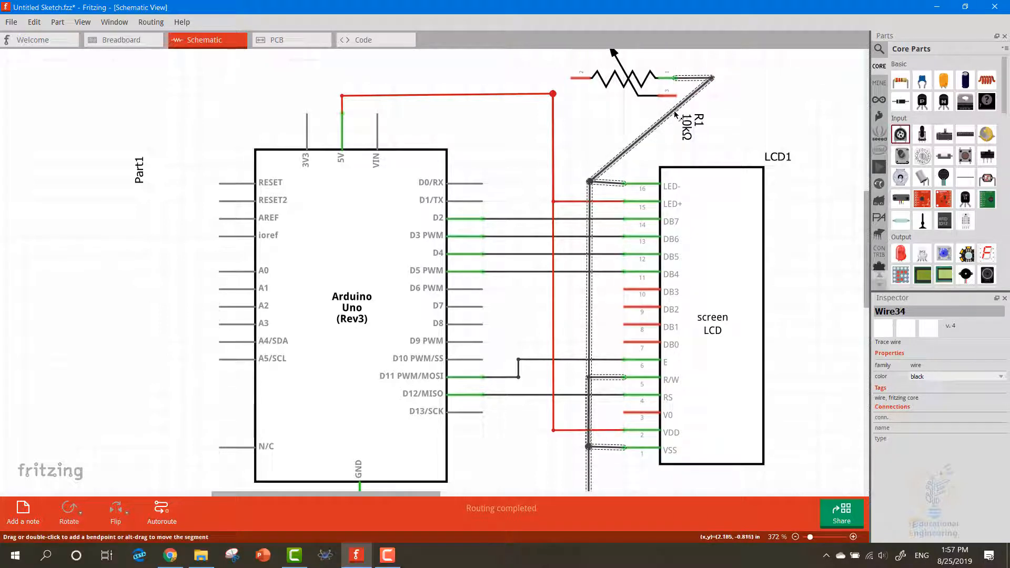
left_click_drag(675, 111, 591, 182)
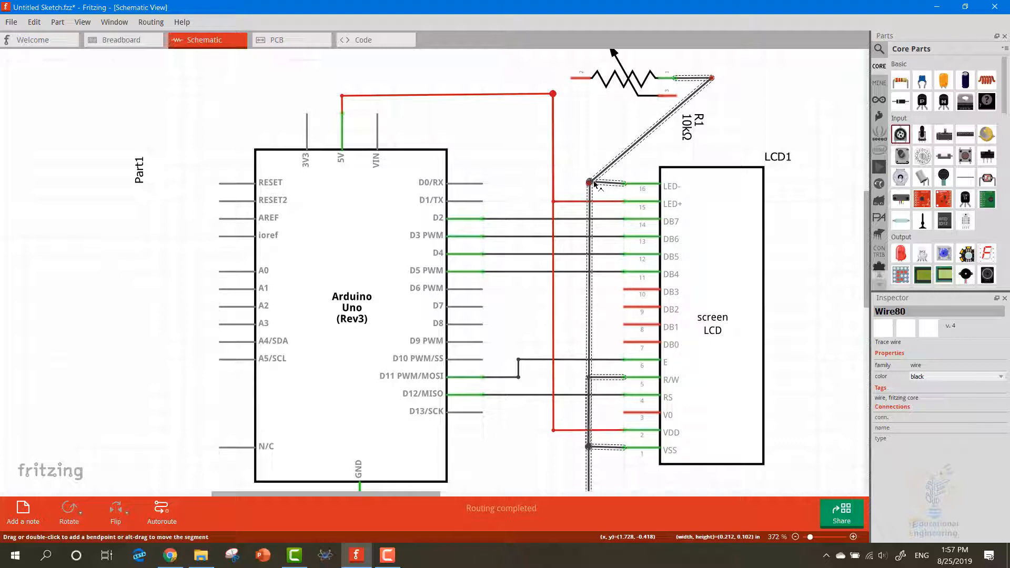
left_click(642, 153)
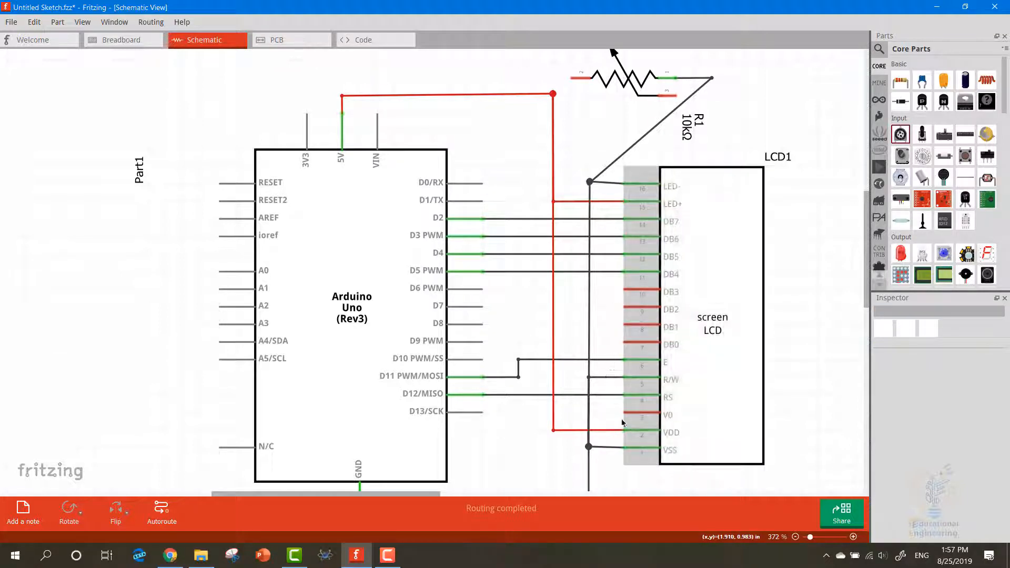
Wire the LCD's V0 pin to the potentiometer's lower right leg, bend the wire squarely at V0 and color it yellow
left_click_drag(626, 414, 570, 118)
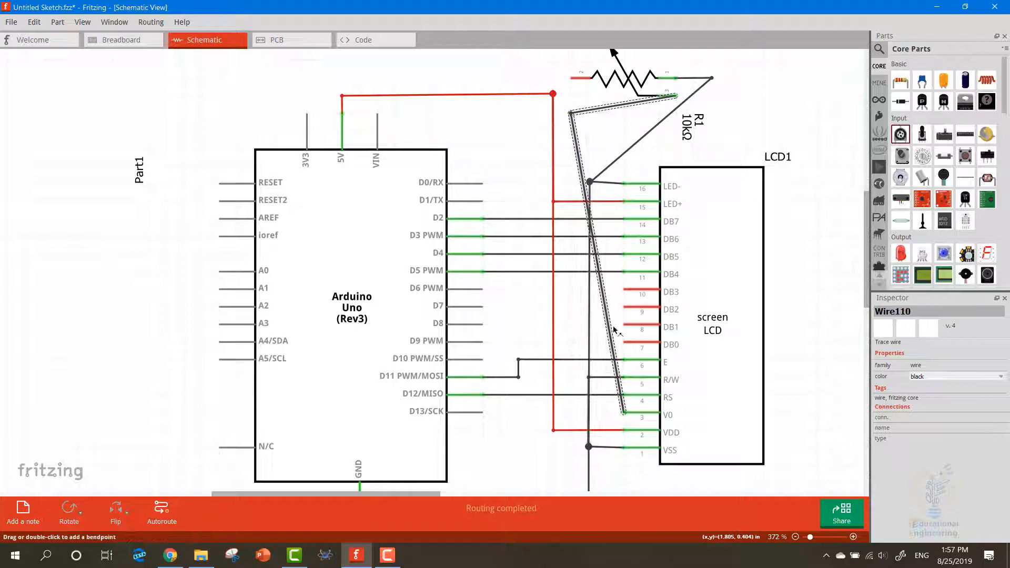
left_click_drag(609, 329, 571, 413)
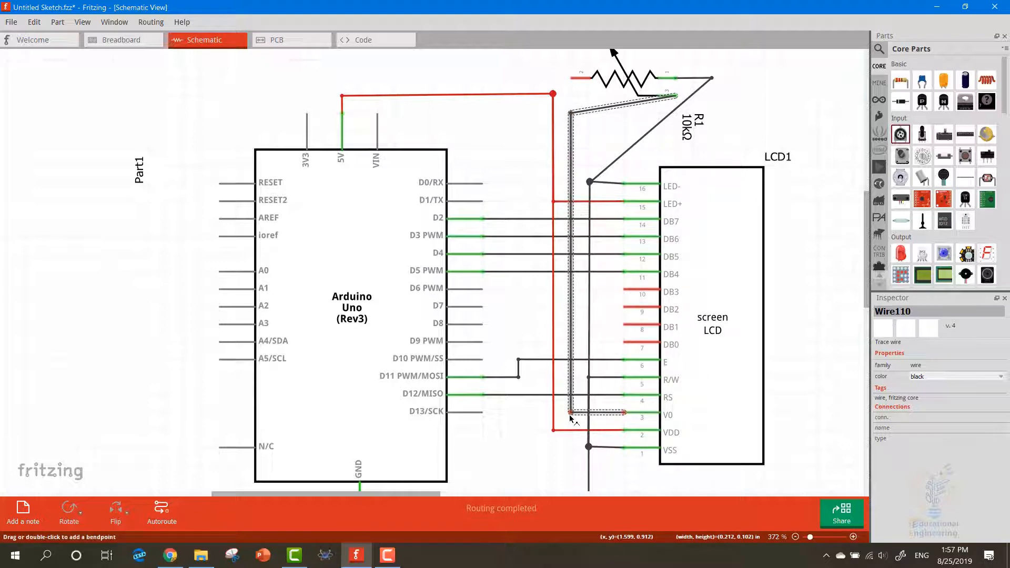
right_click(572, 169)
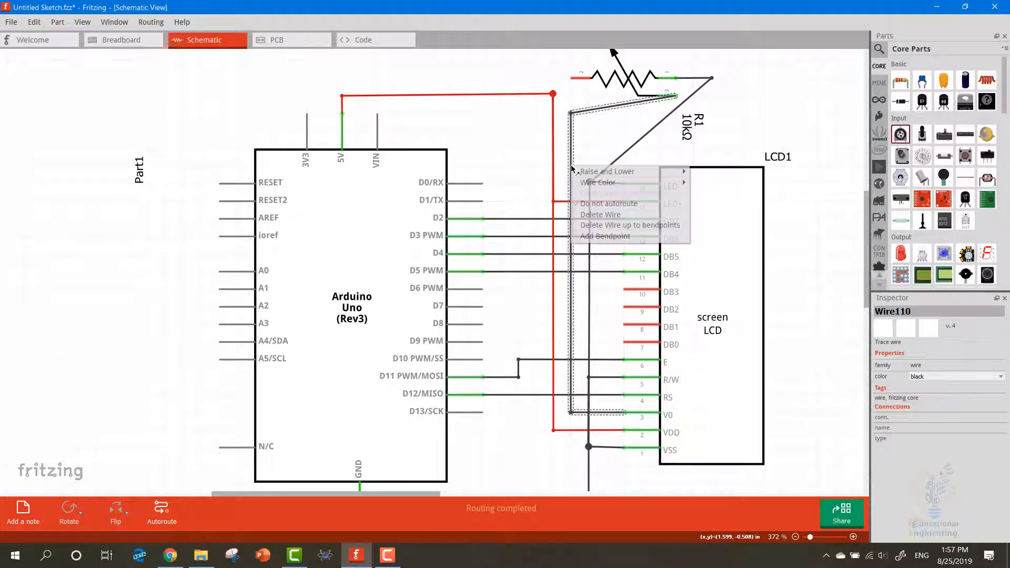
mouse_move(678, 182)
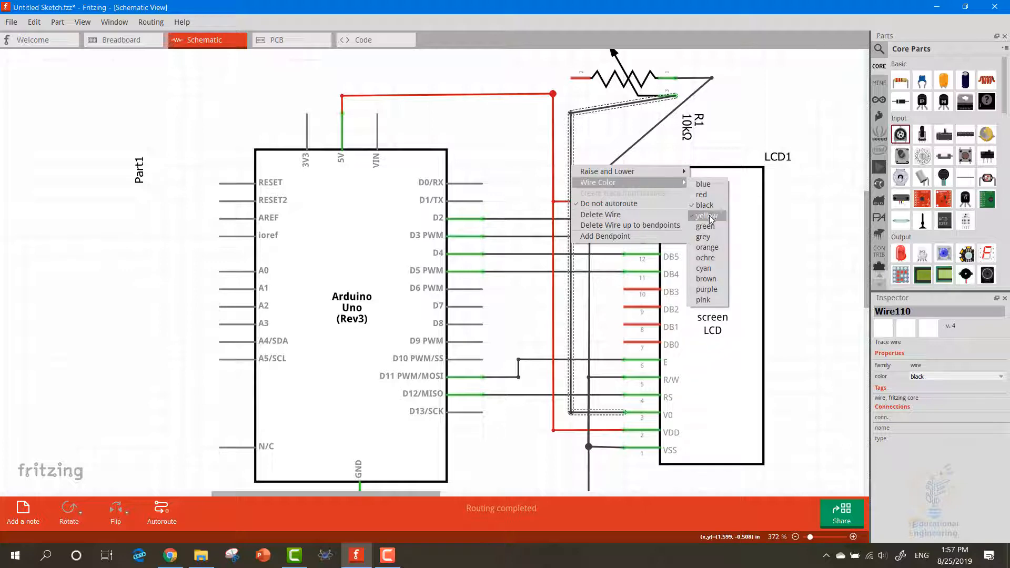
left_click(707, 216)
left_click(694, 141)
left_click(618, 135)
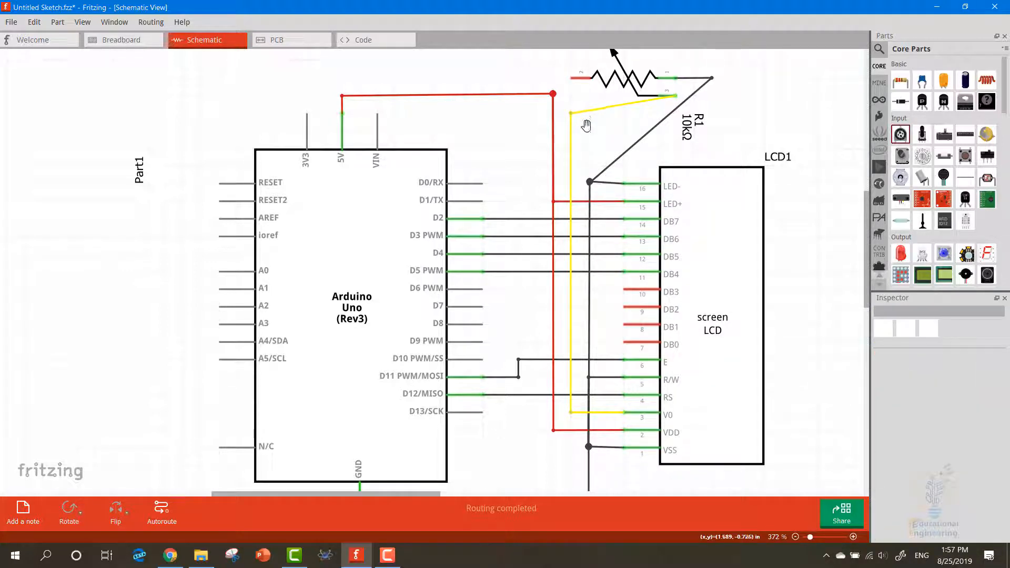
Wire the potentiometer's left leg to the Arduino's 5V junction in red, with a right-angle bend above the 5V pin
left_click(572, 78)
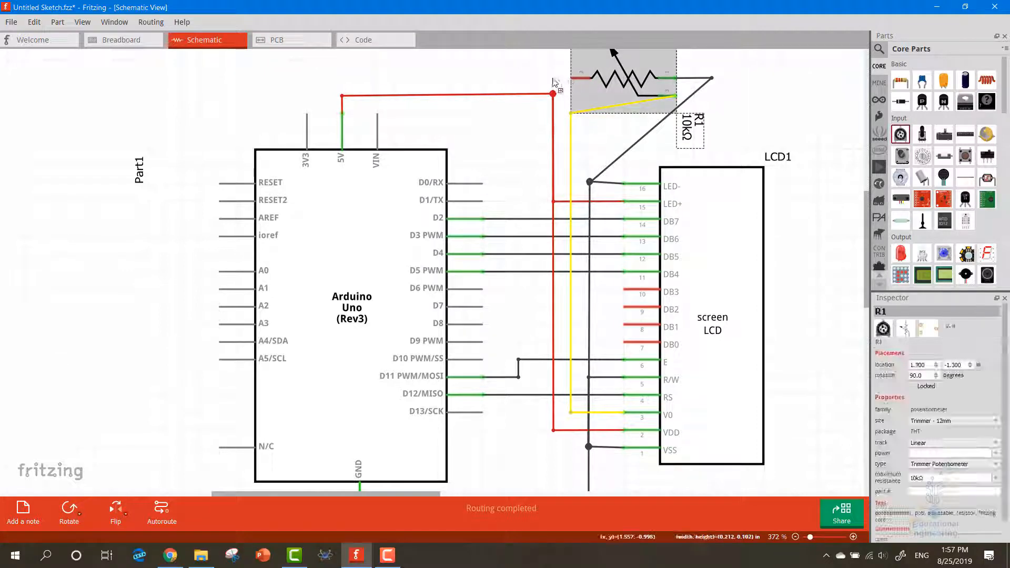
left_click(541, 63)
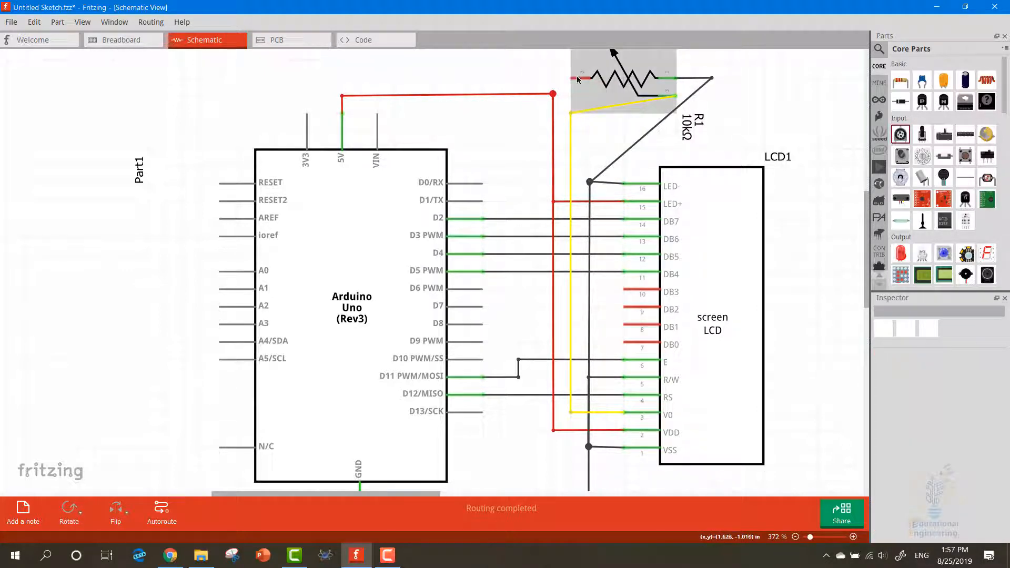
left_click_drag(577, 78, 342, 98)
right_click(547, 81)
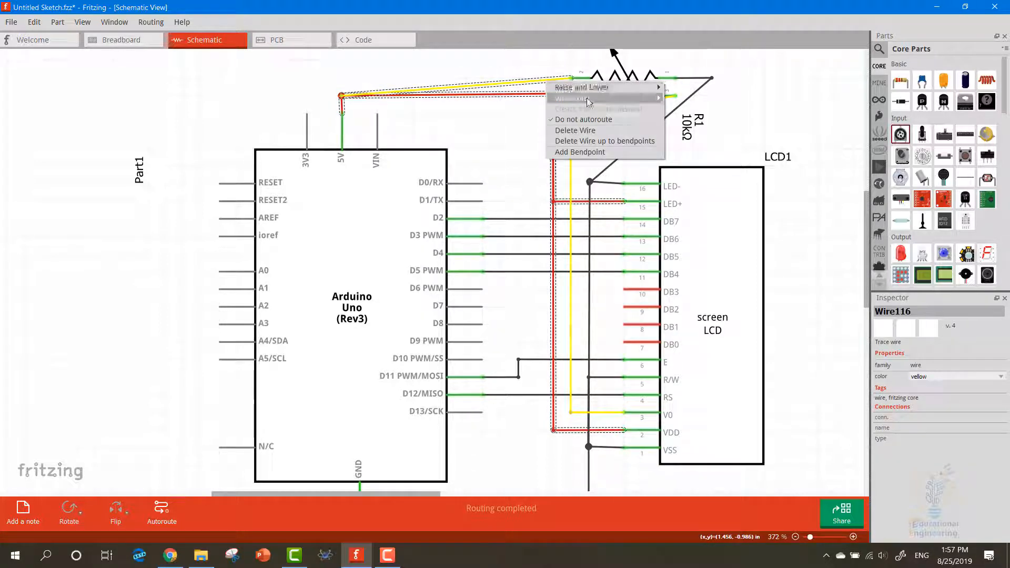
mouse_move(589, 100)
left_click(679, 109)
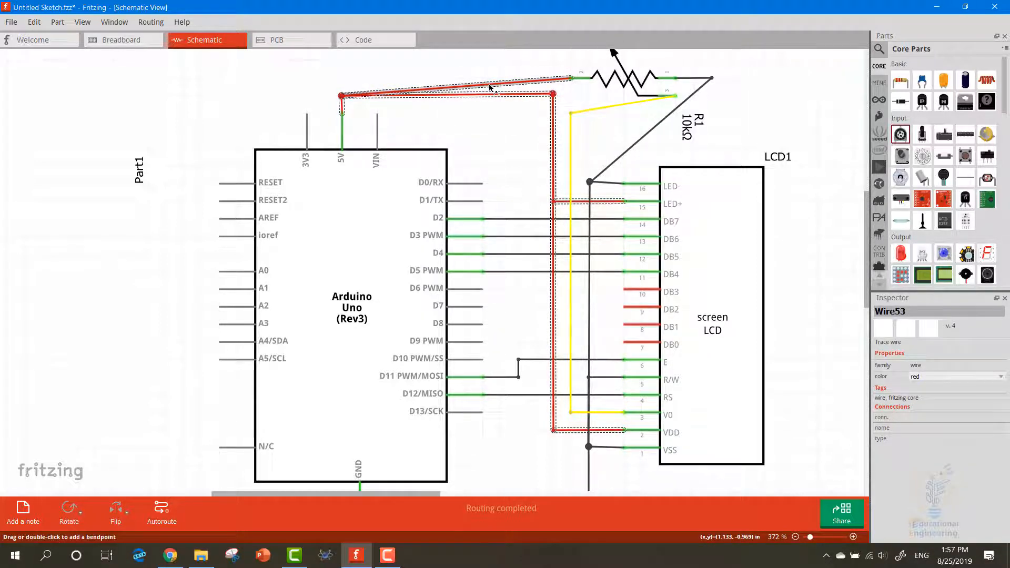
left_click_drag(490, 87, 342, 78)
left_click(293, 75)
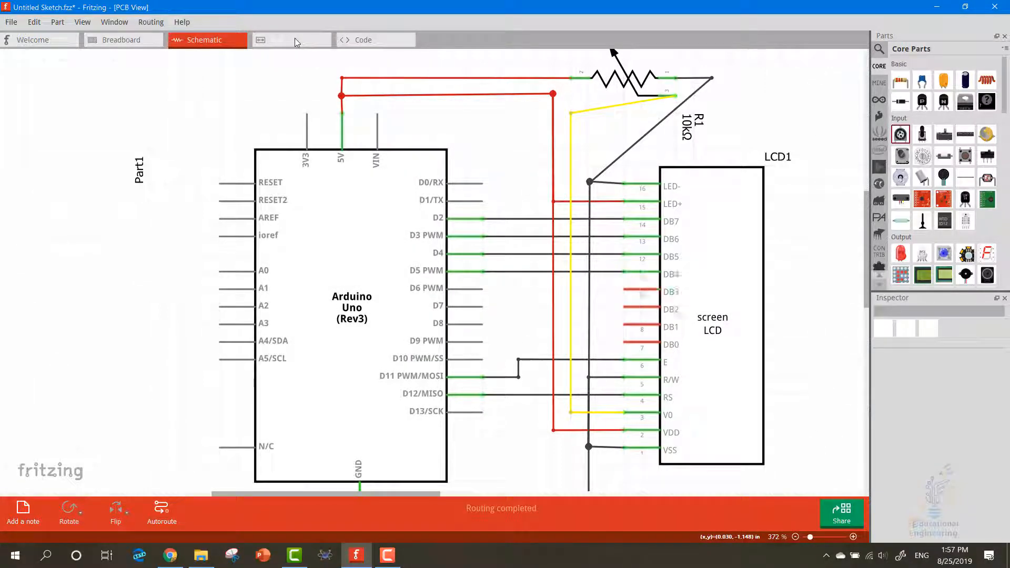
In the PCB view, move the LCD onto the Arduino board at 2.185, 0.500 in and the potentiometer into the board's lower left corner
left_click(295, 38)
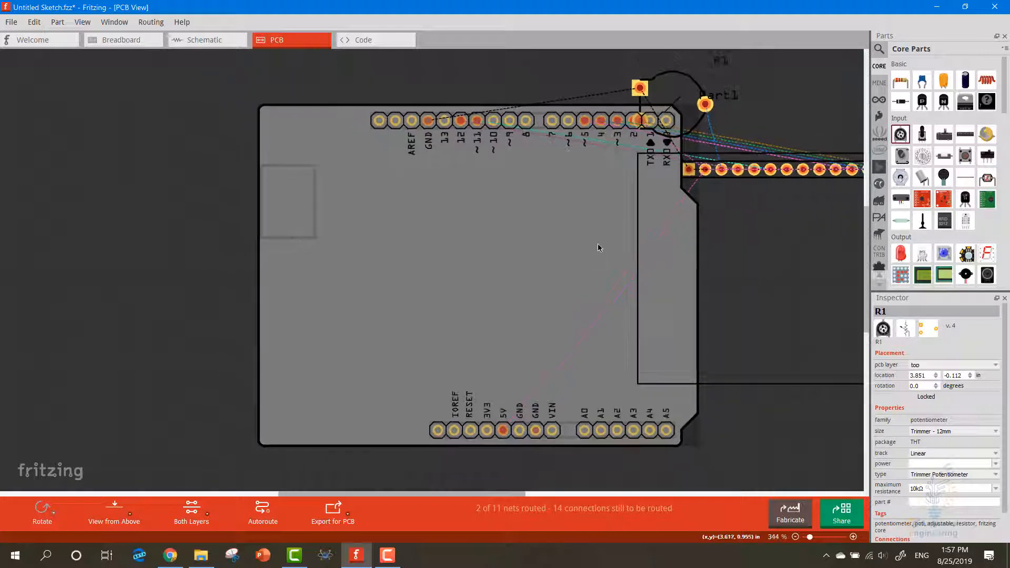
scroll(597, 244, "down", 2, "ctrl")
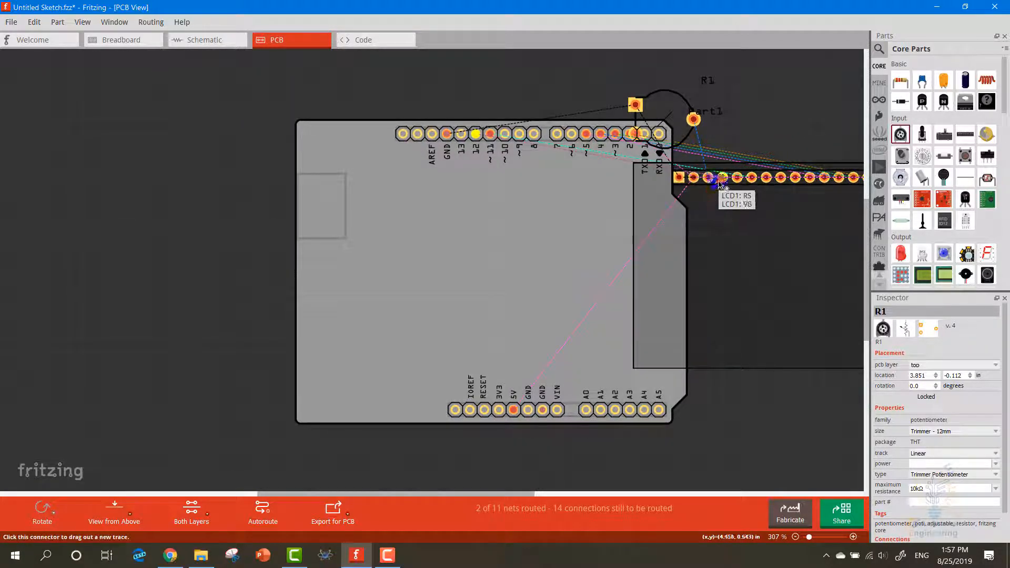
left_click_drag(729, 214, 441, 218)
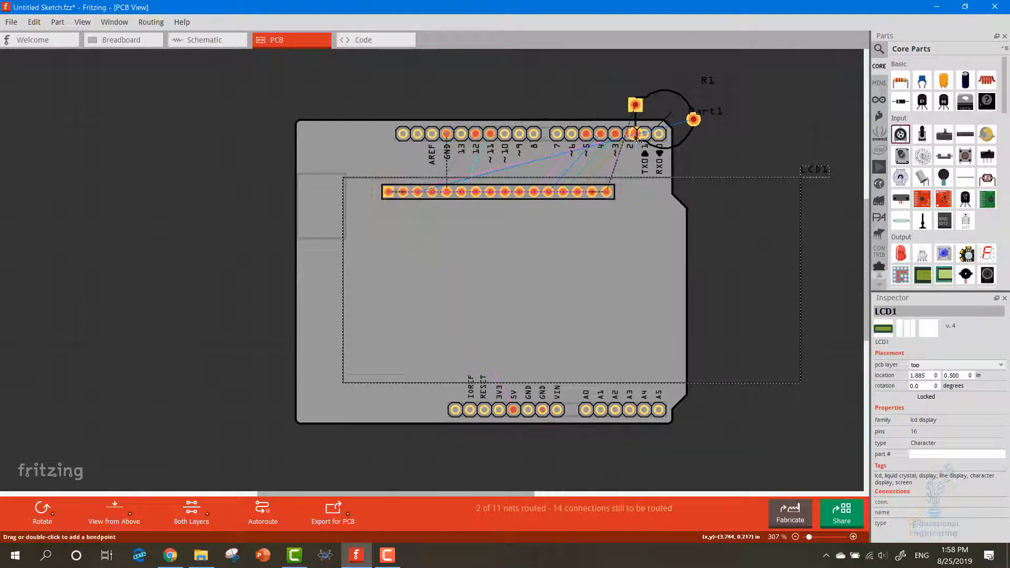
left_click_drag(652, 122, 345, 382)
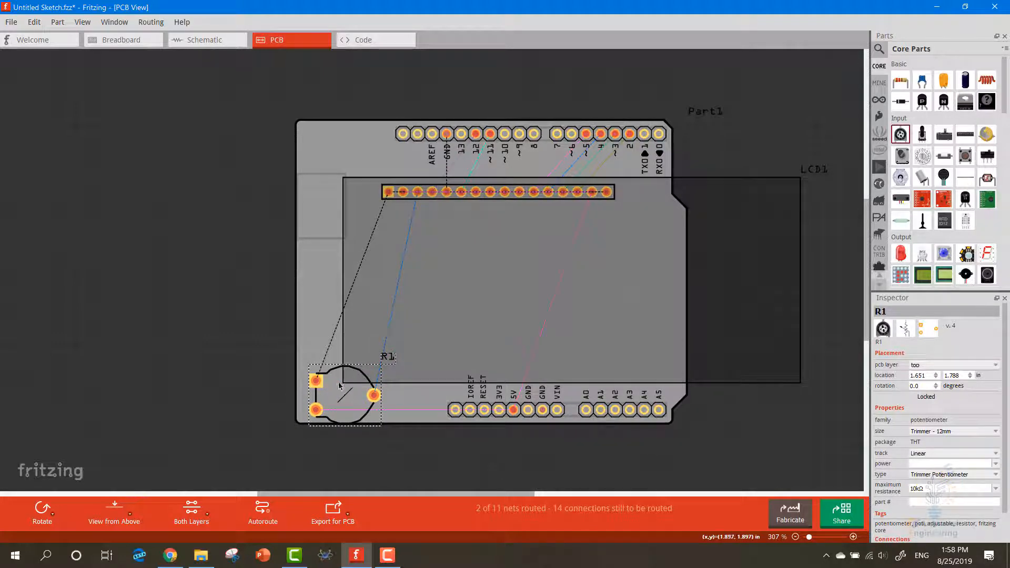
left_click_drag(415, 315, 461, 296)
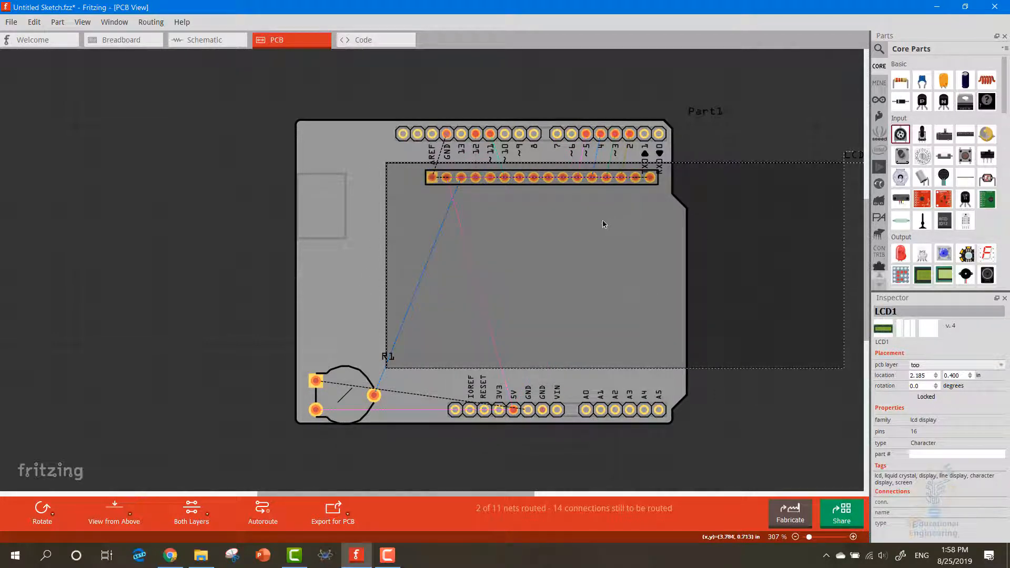
left_click_drag(604, 224, 601, 240)
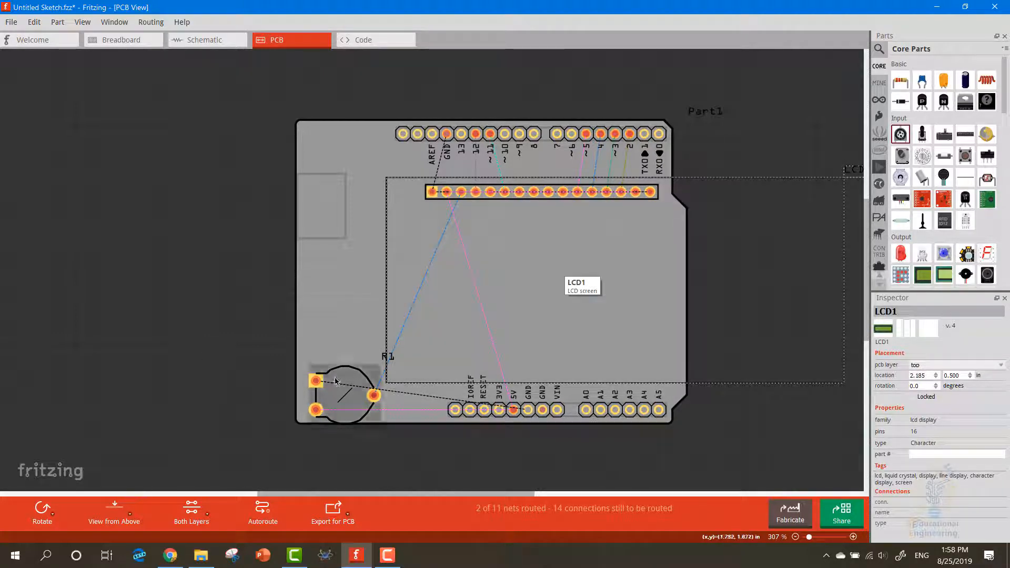
Move the potentiometer up along the board's left edge, below the mid-height, and rotate it 180°
left_click_drag(336, 381, 336, 280)
right_click(336, 280)
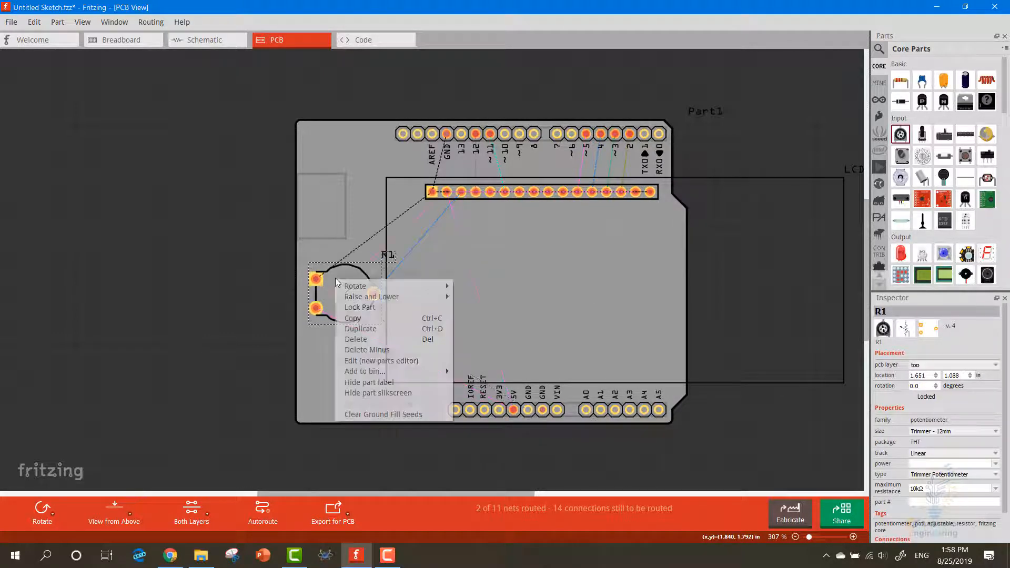
mouse_move(390, 286)
left_click(478, 309)
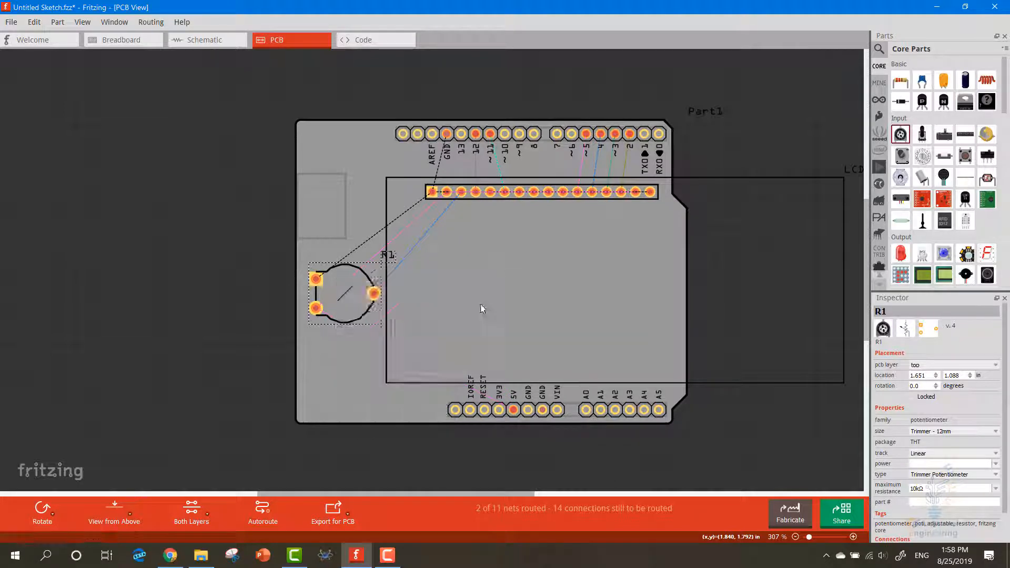
left_click_drag(342, 305, 337, 340)
left_click(159, 317)
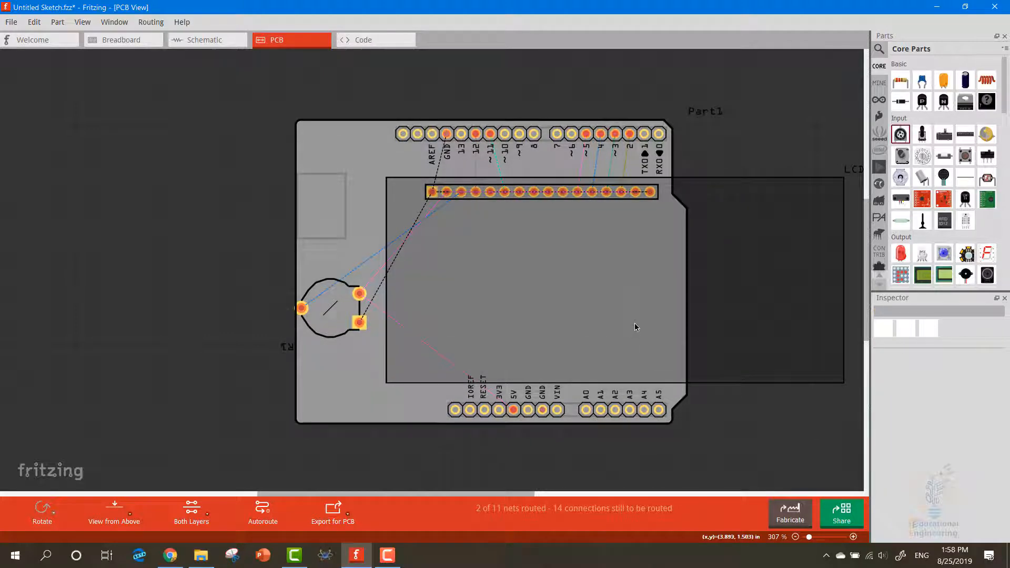
Autoroute the PCB traces between the Arduino, LCD and potentiometer
left_click(259, 520)
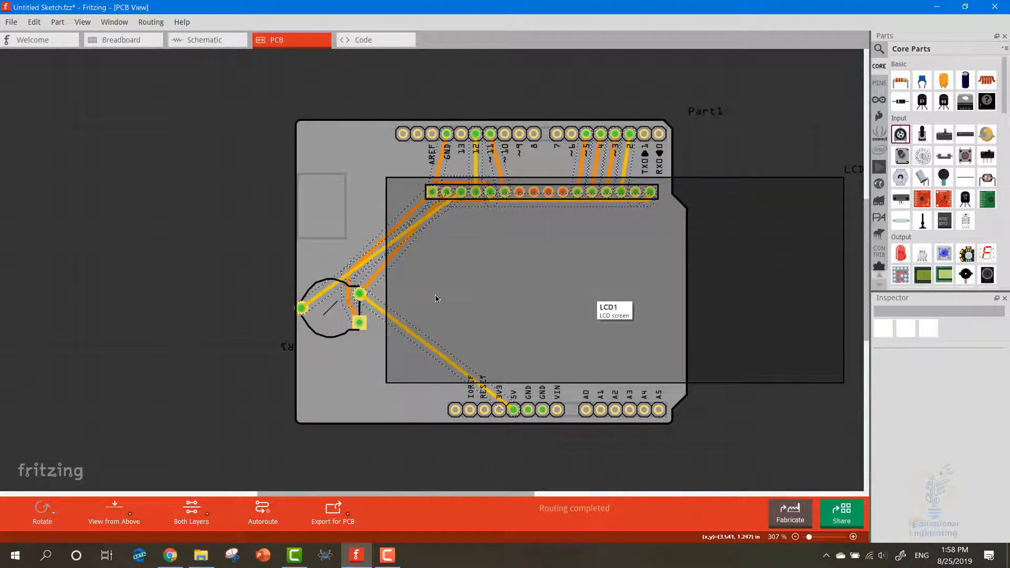
key("F10")
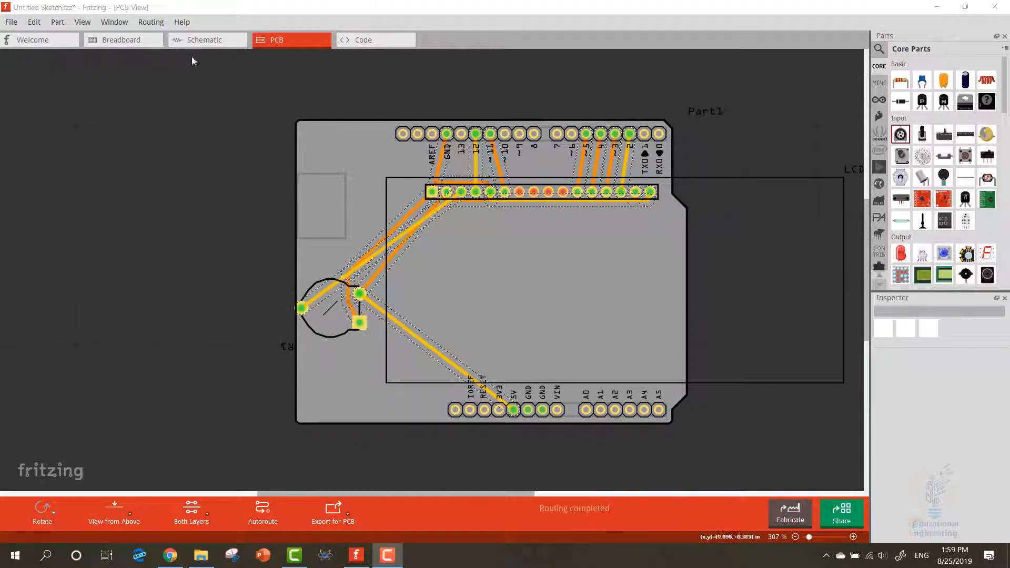
left_click(151, 22)
left_click(195, 143)
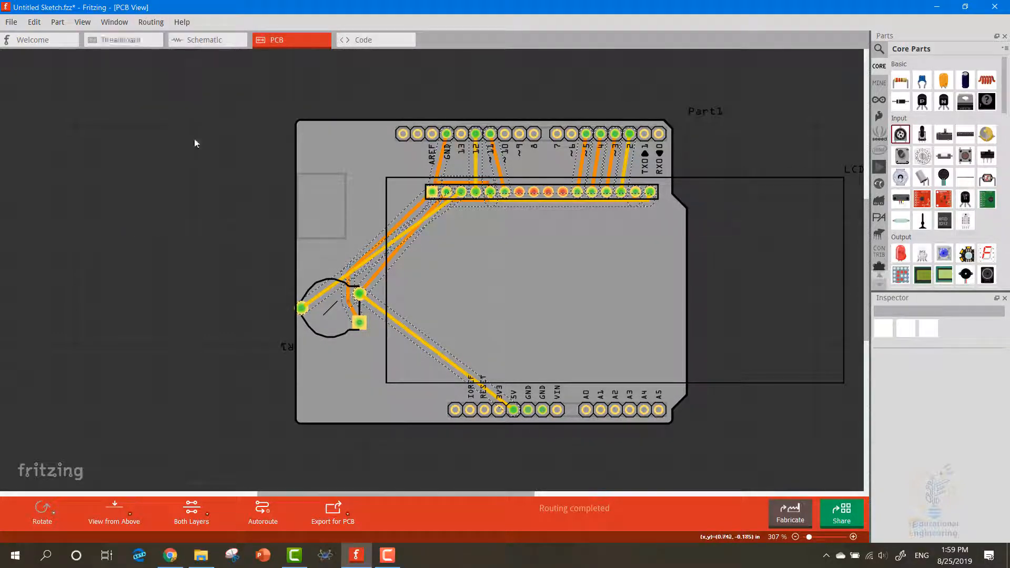
left_click(434, 267)
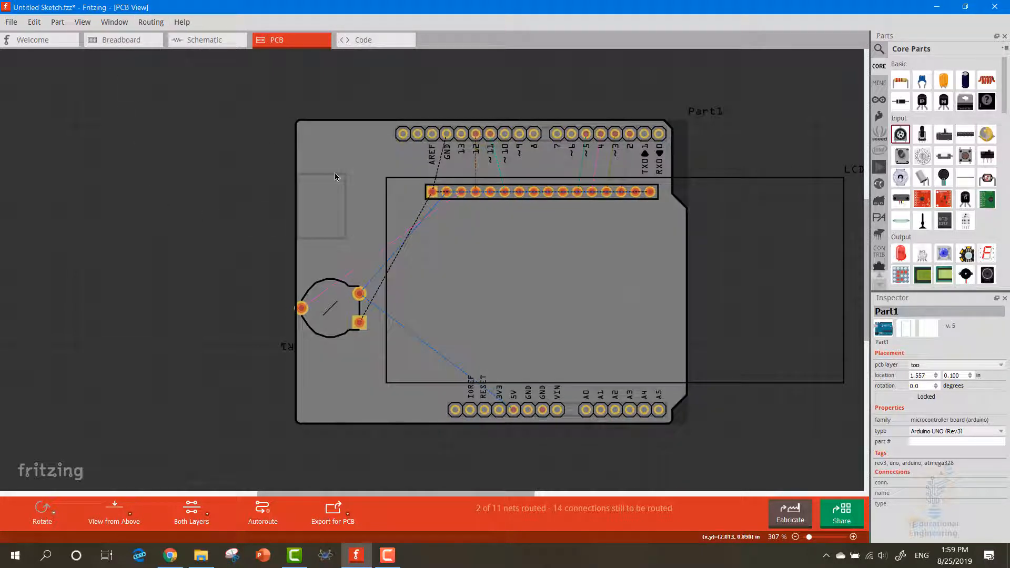
Select the Arduino board and check its PCB layer options
left_click(351, 155)
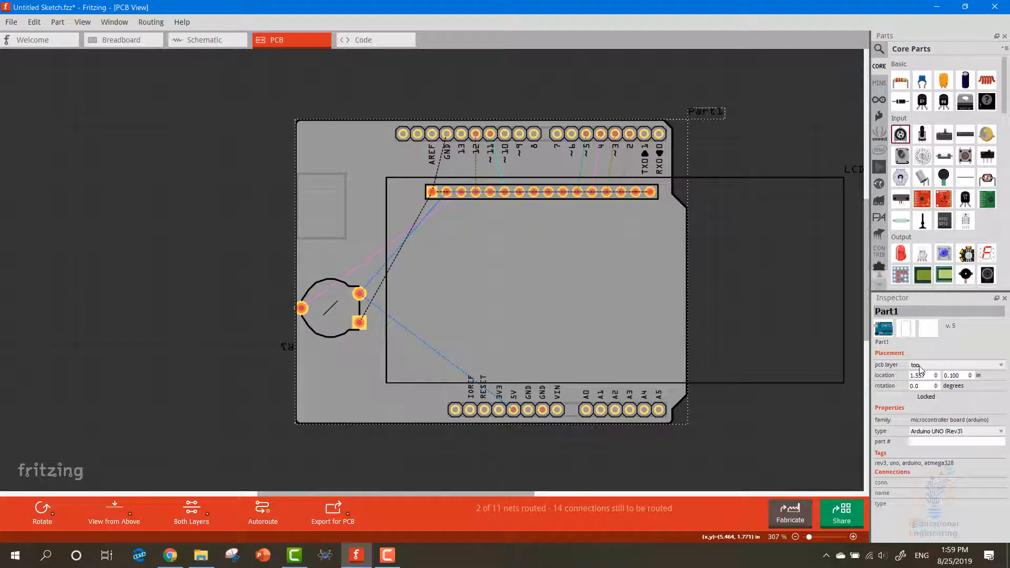
left_click(920, 365)
left_click(933, 366)
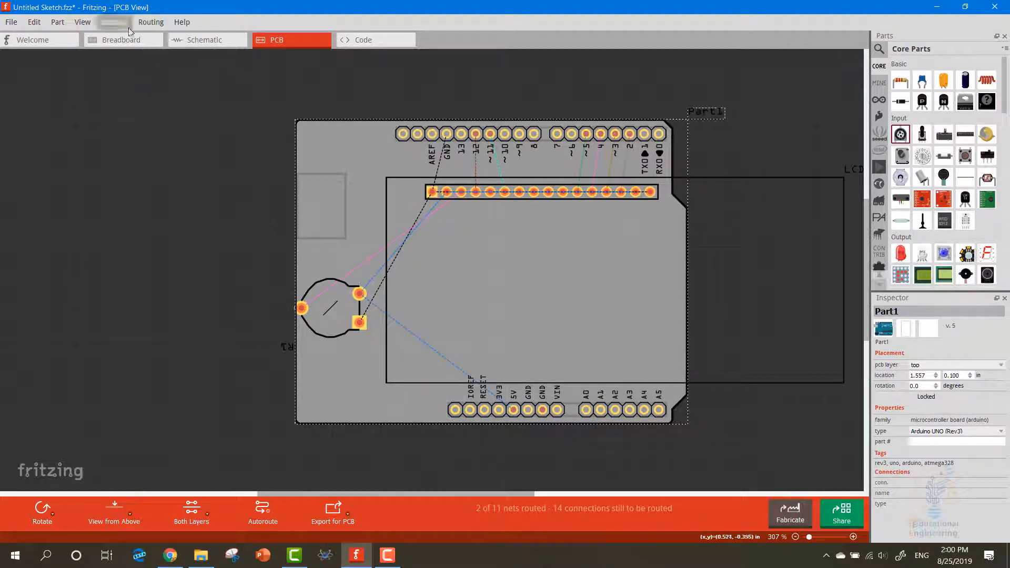
Review the custom production options and available via sizes in the autorouter/DRC settings, then close them without applying changes
left_click(152, 23)
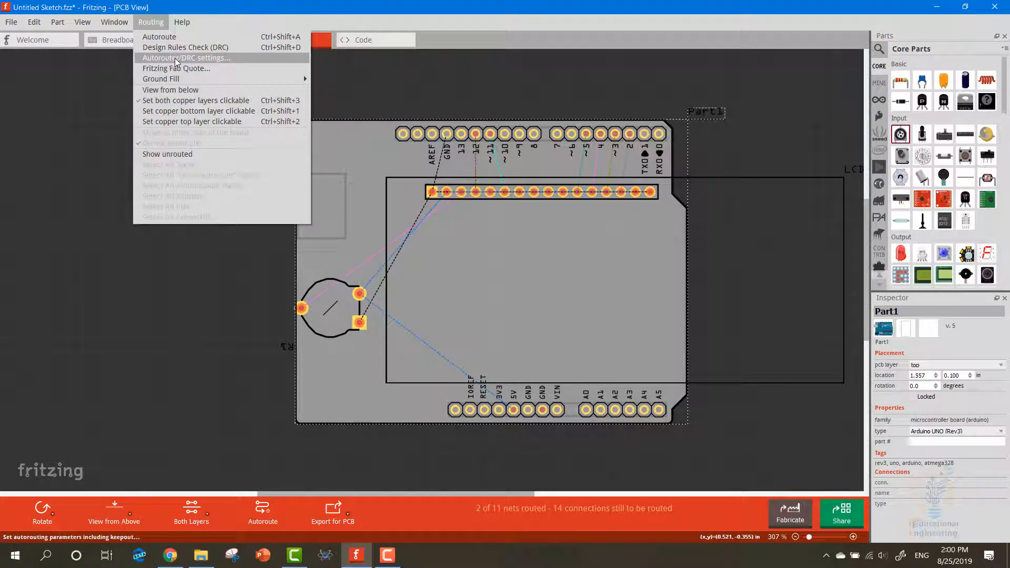
left_click(175, 61)
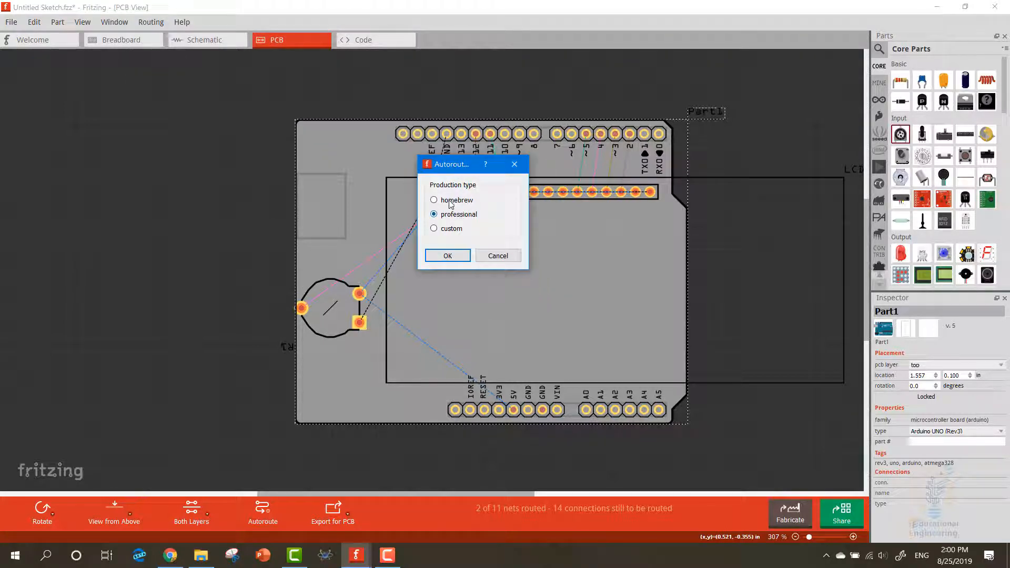
left_click(453, 230)
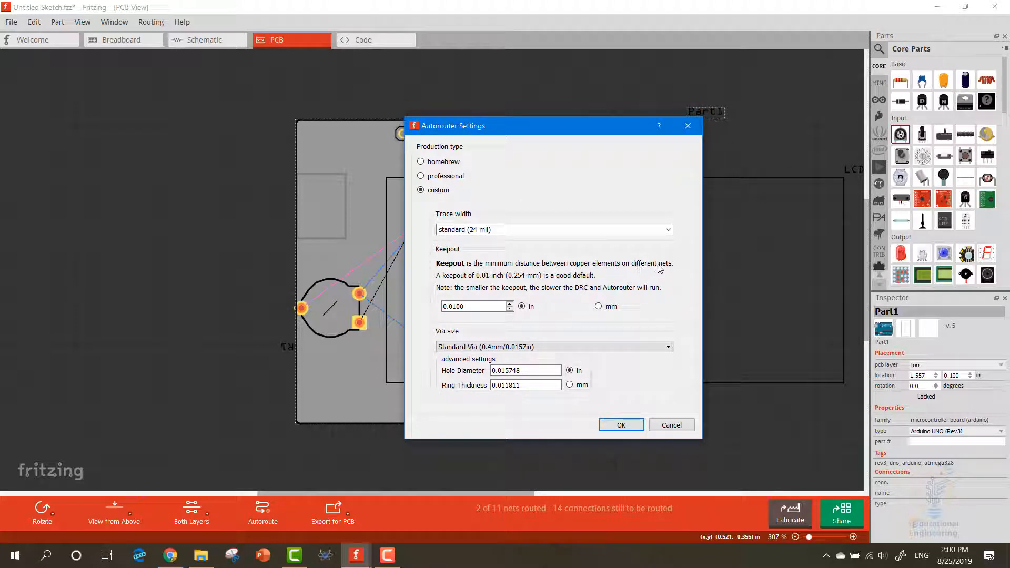
left_click(598, 306)
left_click(469, 347)
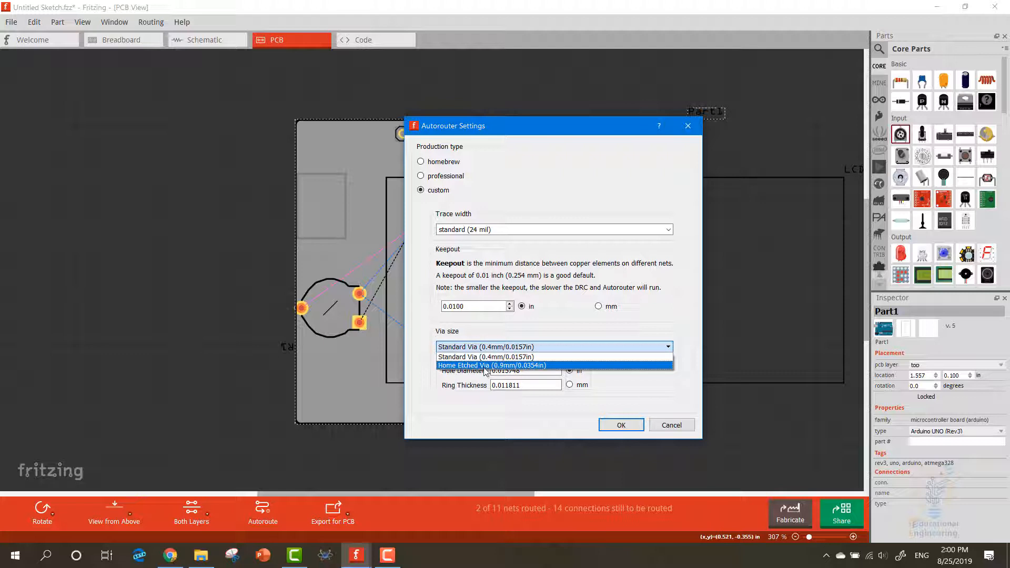
left_click(505, 322)
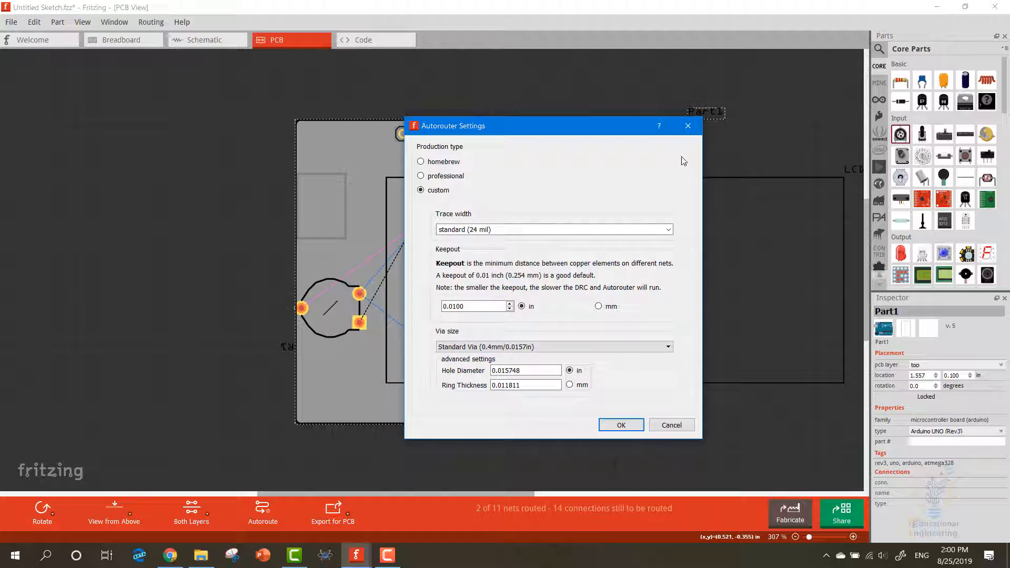
left_click(688, 127)
Make only the copper top layer clickable and autoroute the PCB traces again
left_click(155, 23)
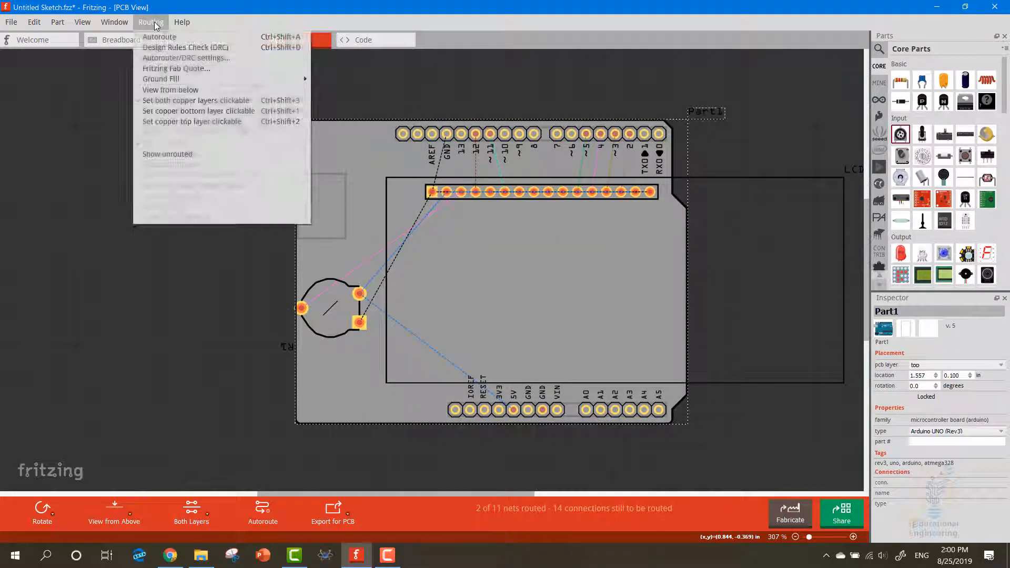
mouse_move(168, 82)
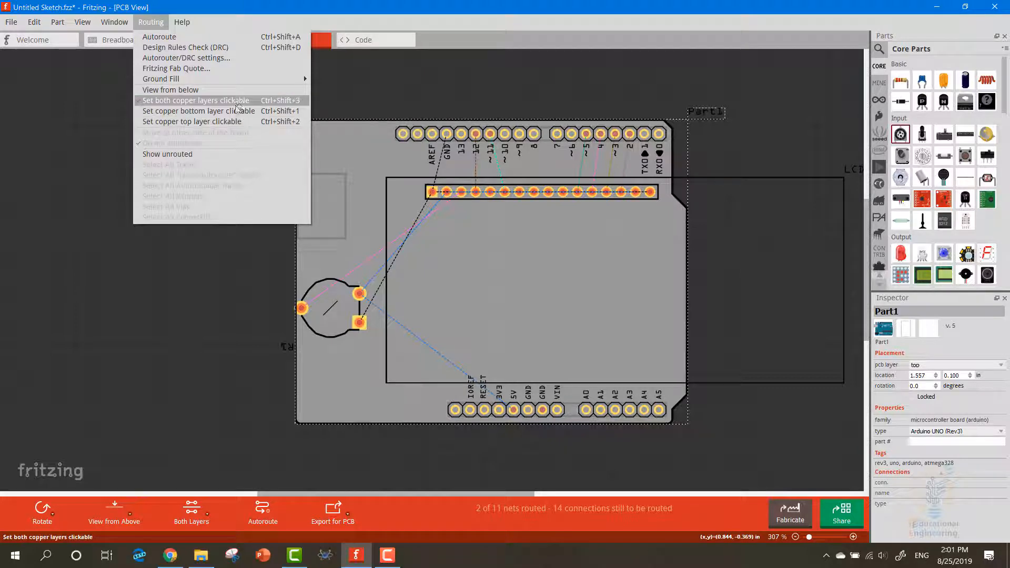
left_click(195, 122)
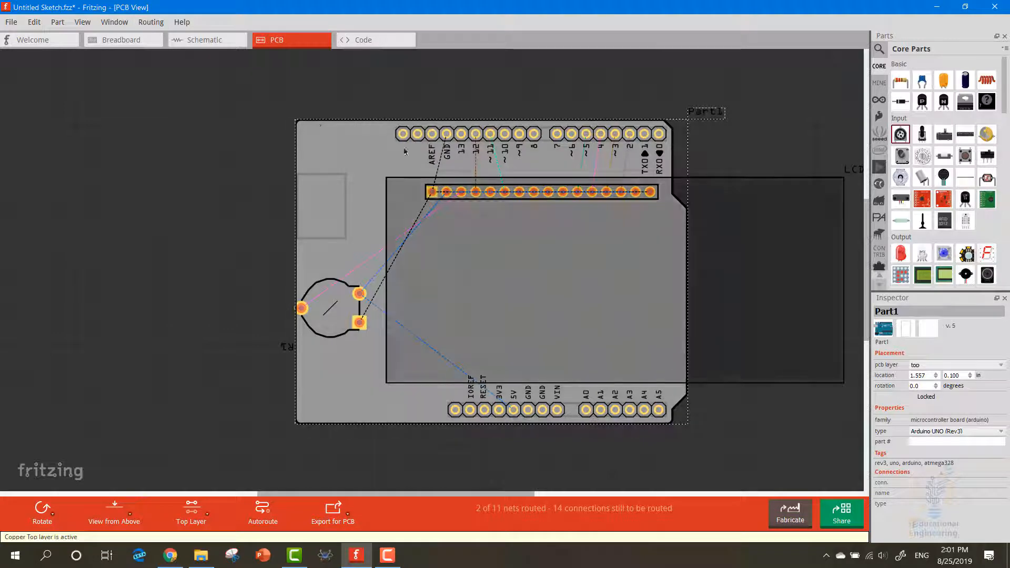
left_click(153, 22)
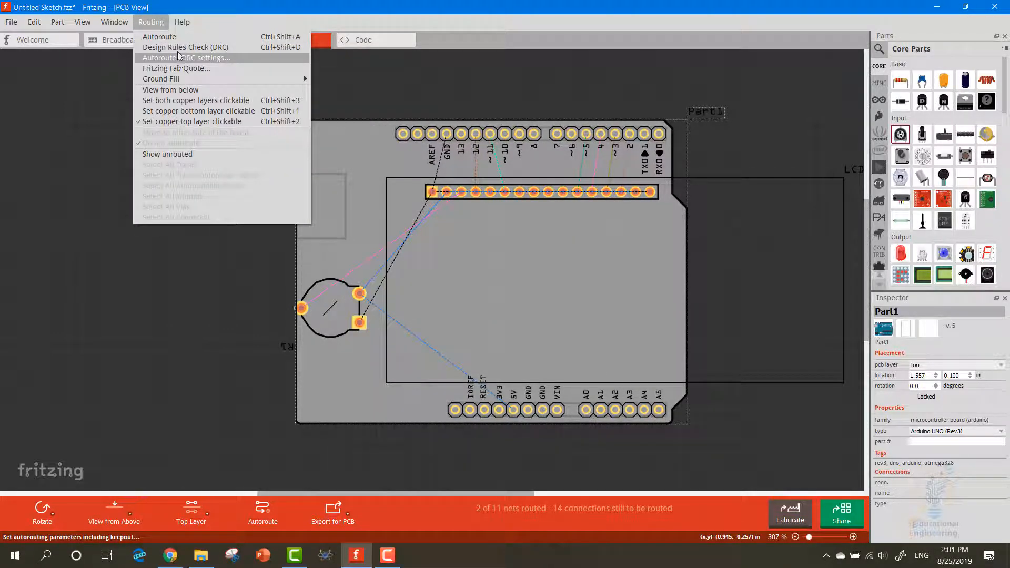
mouse_move(182, 22)
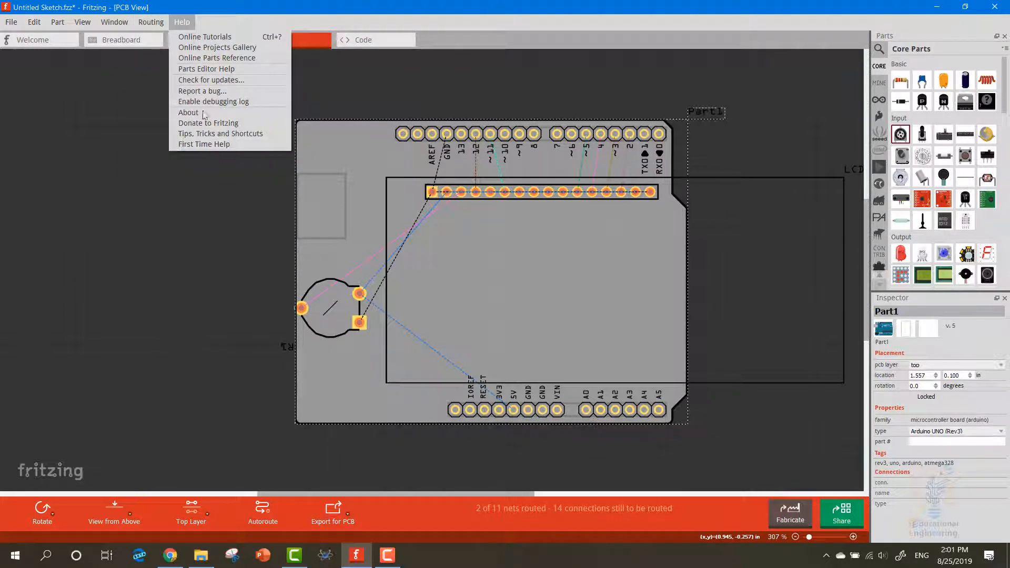
left_click(159, 37)
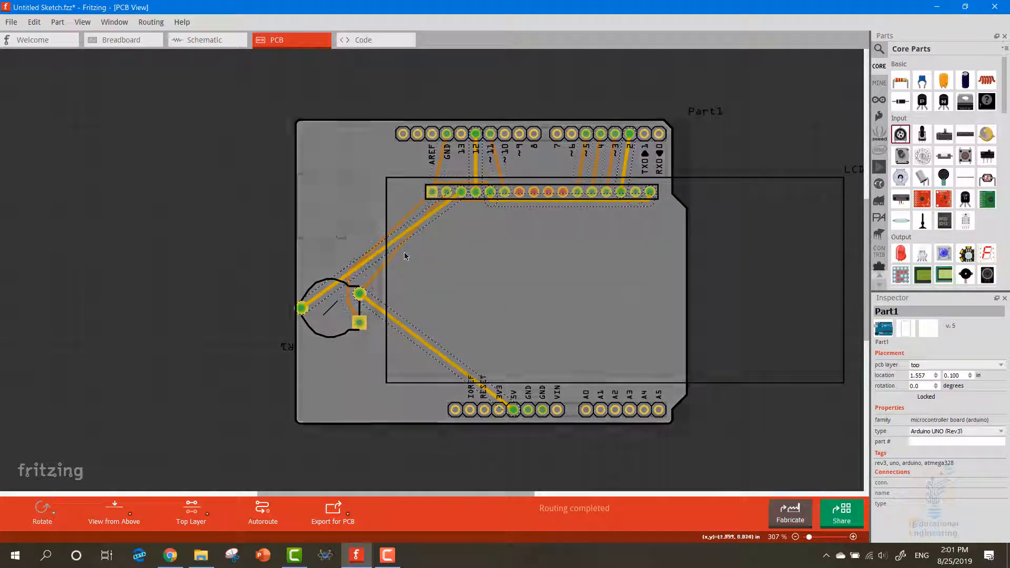
Run the design rules check and examine the board-border clearance entries for the bottom and top layers
left_click(151, 23)
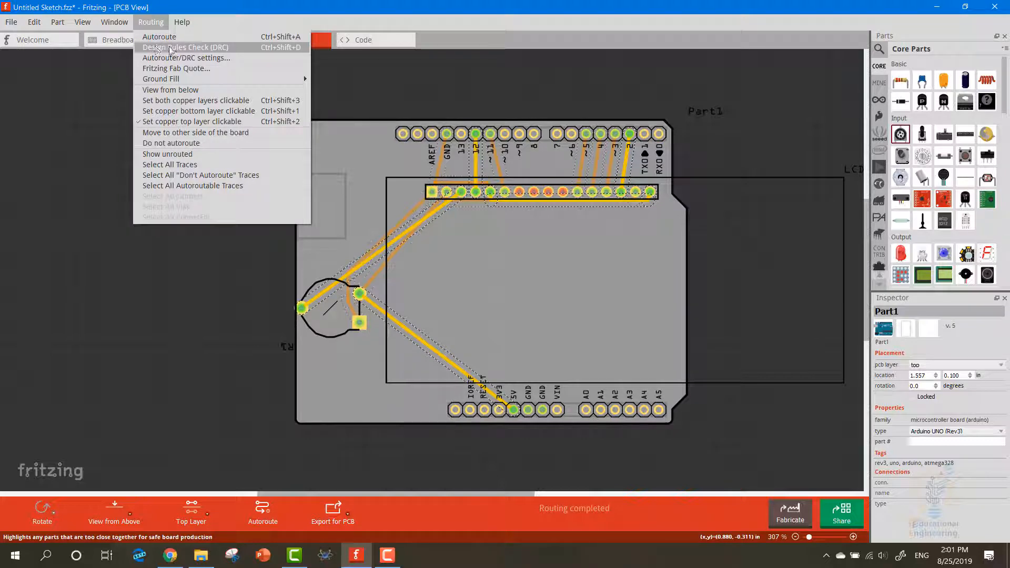
left_click(171, 49)
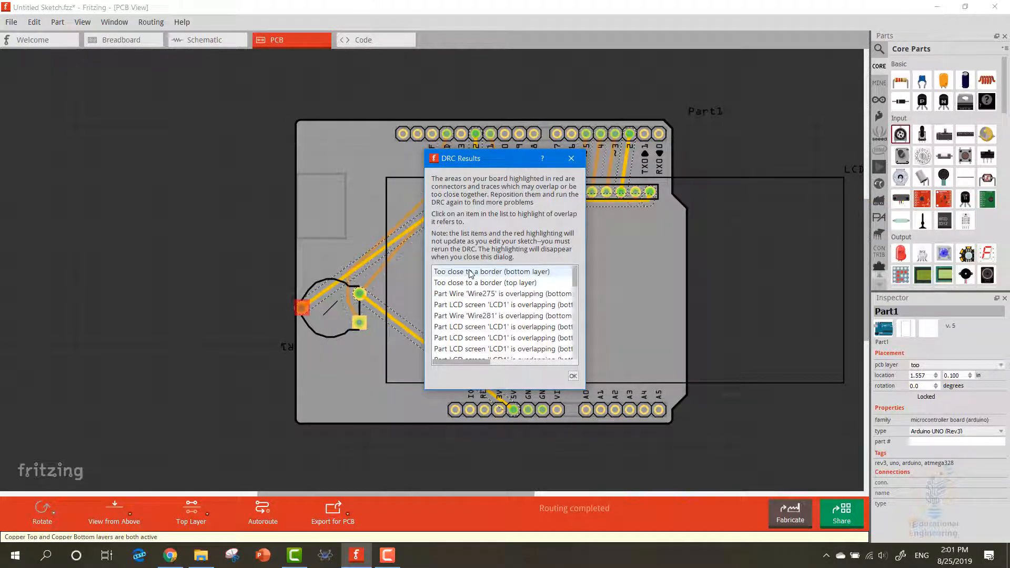
left_click(471, 272)
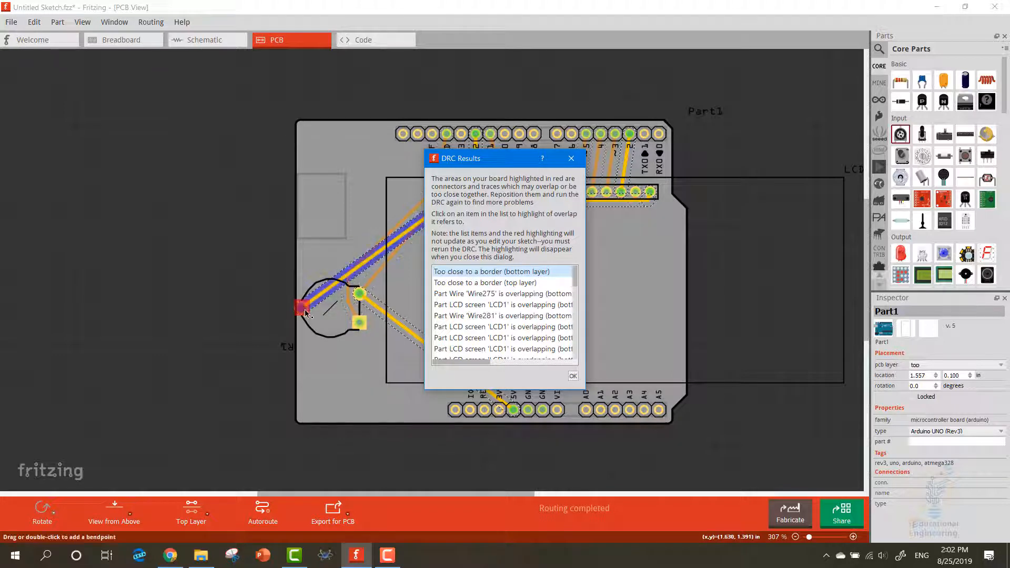
left_click(482, 283)
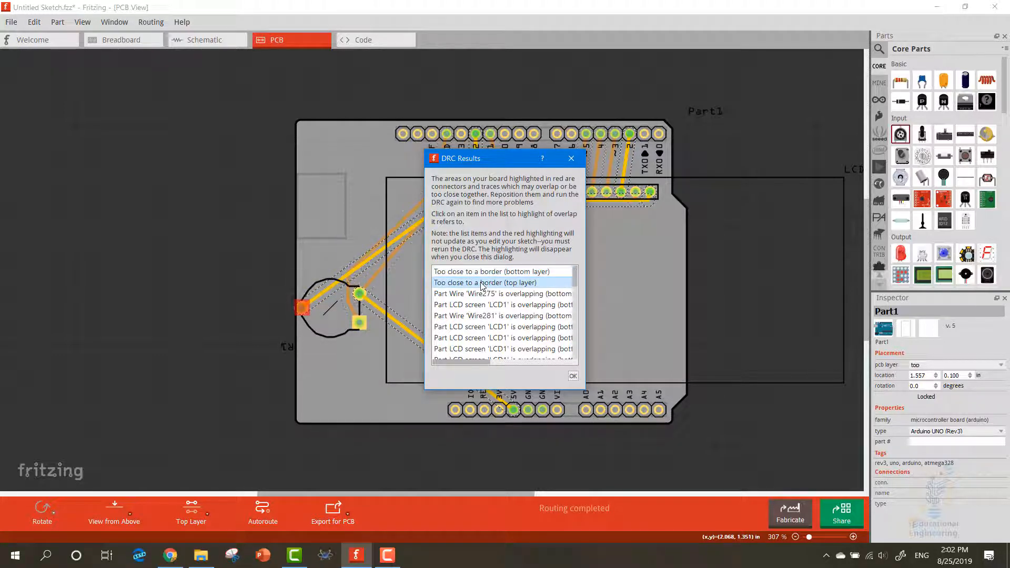
left_click(479, 276)
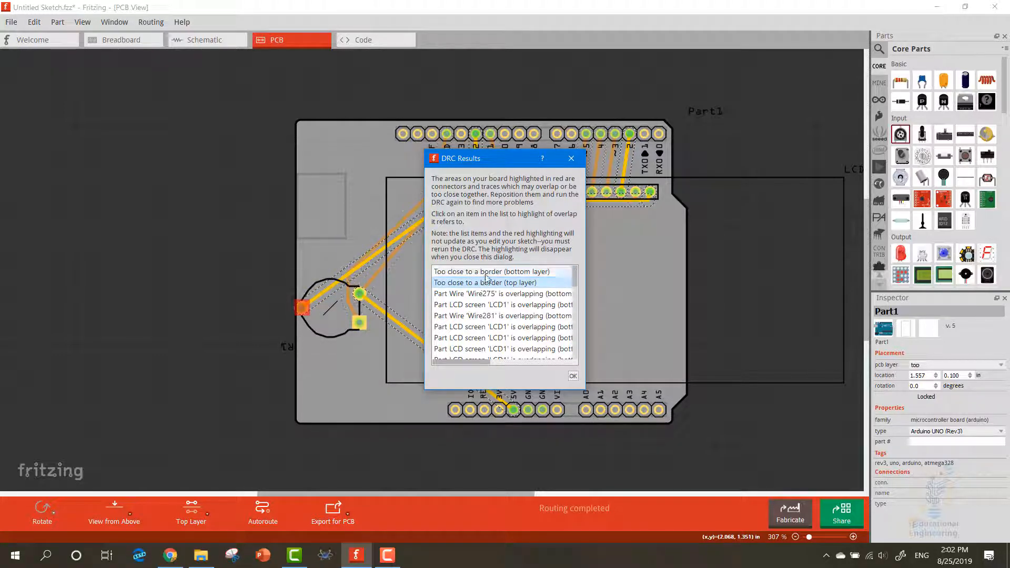
left_click(482, 284)
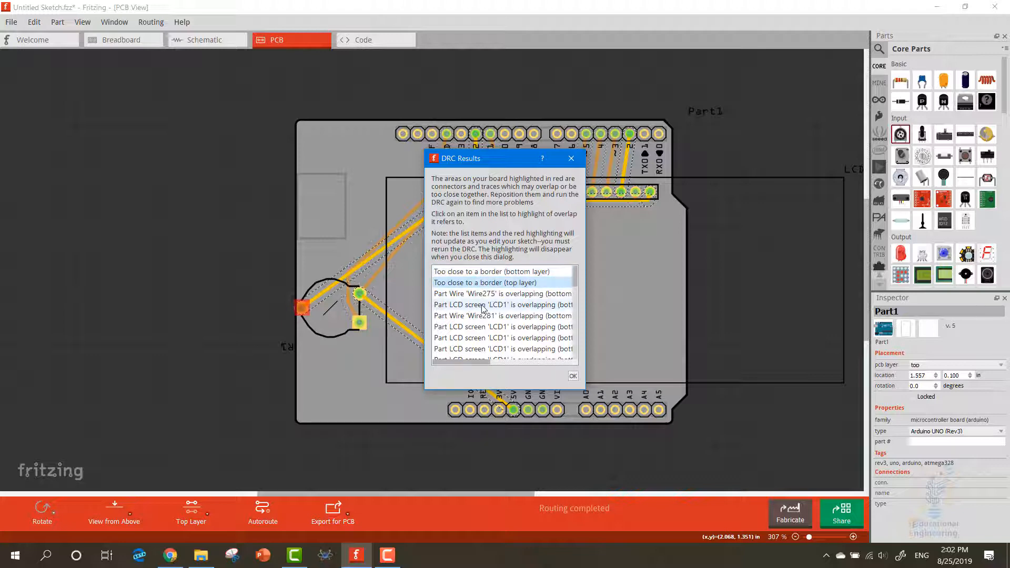
left_click(571, 158)
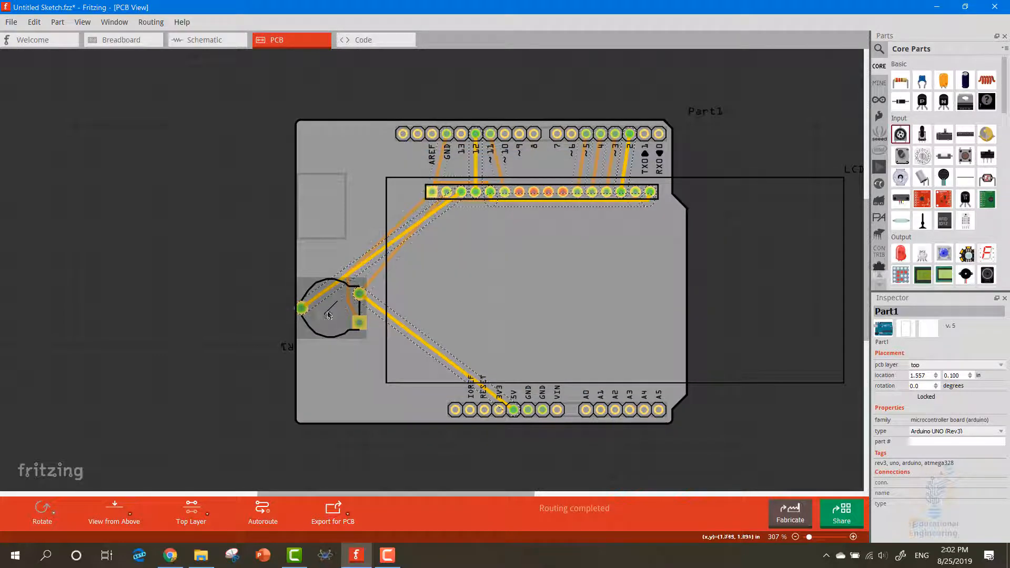
Move the potentiometer inward from the board's left edge to 1.651, 1.188 in and rerun the design rules check
left_click_drag(329, 315, 343, 315)
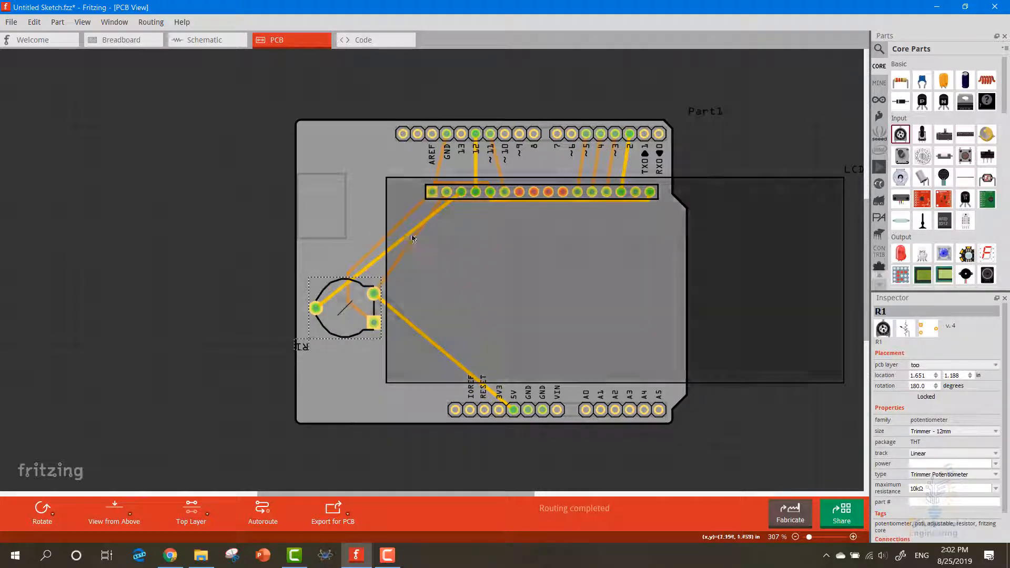
left_click(151, 21)
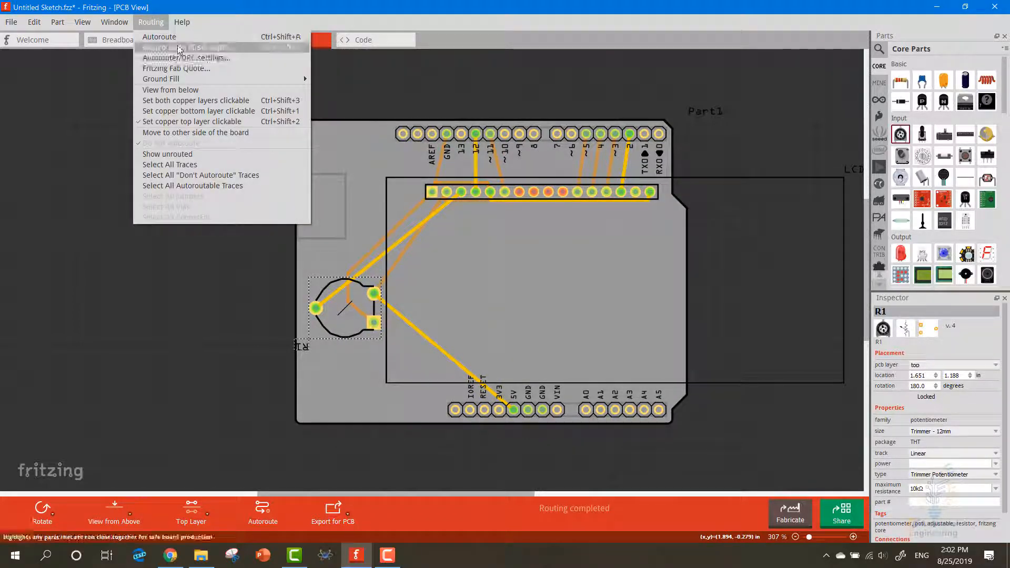
left_click(179, 48)
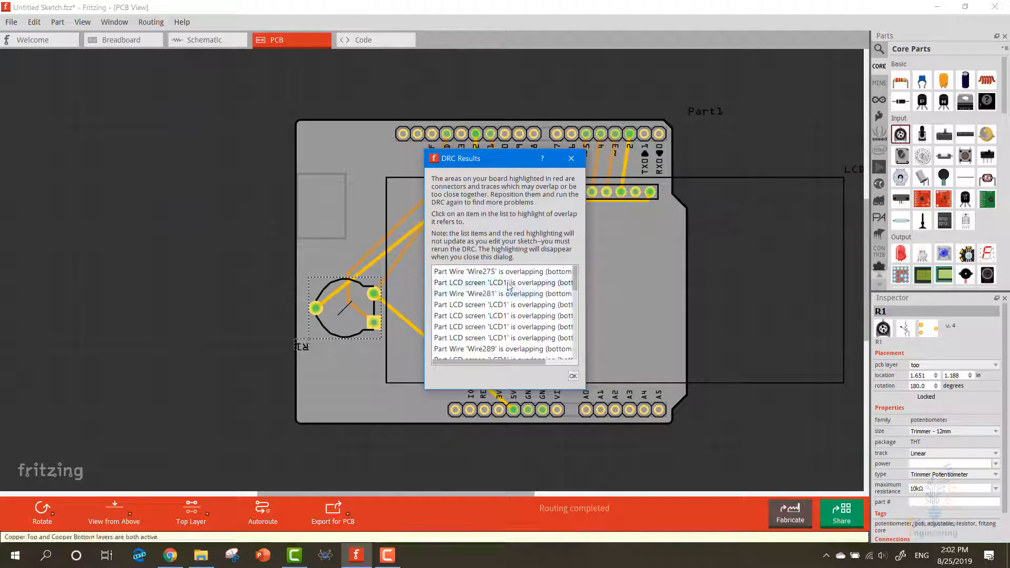
Examine the overlapping wire and LCD entries in the DRC results against the board, then close the results
left_click(500, 272)
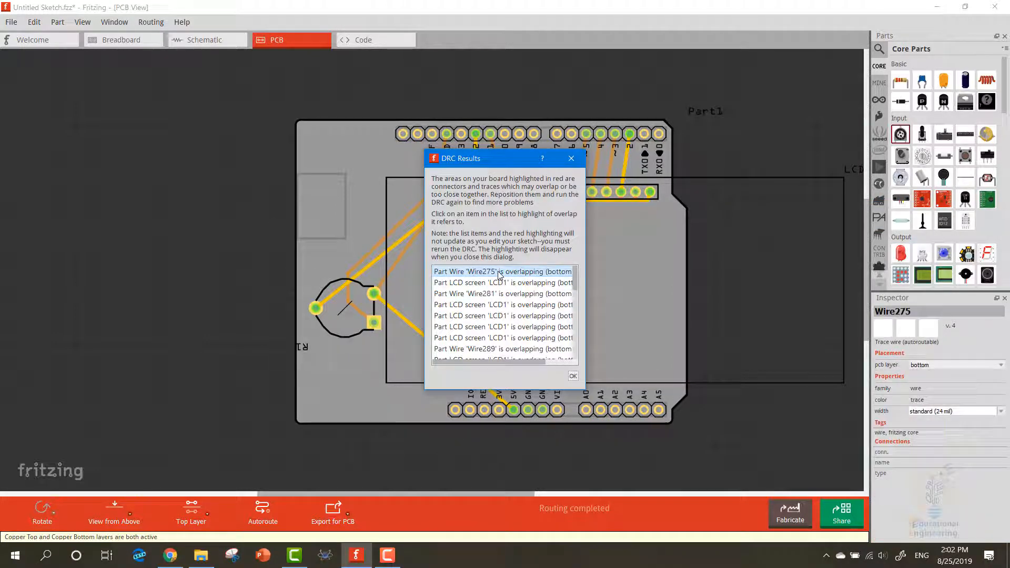
left_click_drag(463, 152, 721, 226)
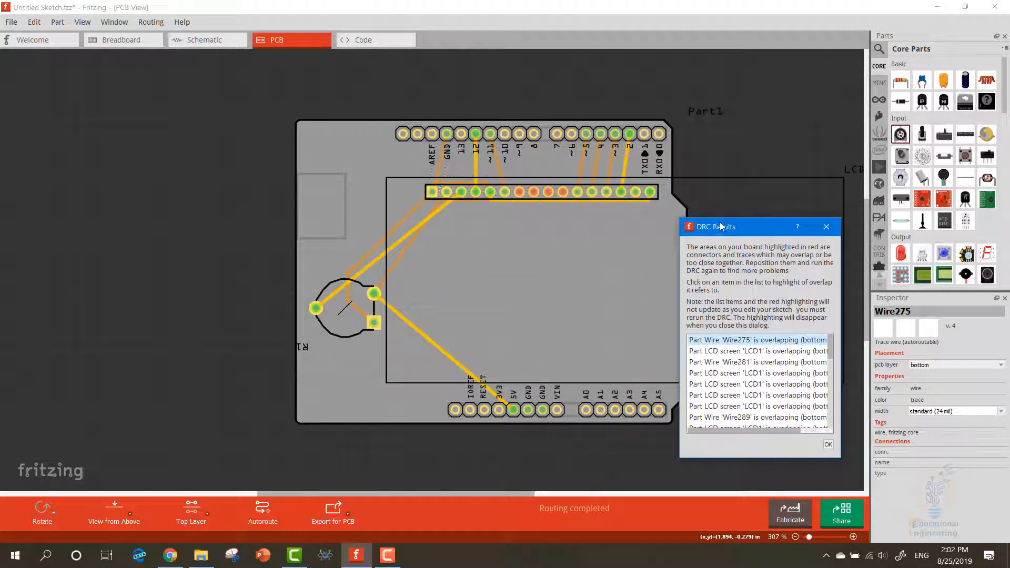
left_click(724, 351)
left_click(725, 362)
left_click(724, 373)
left_click(723, 395)
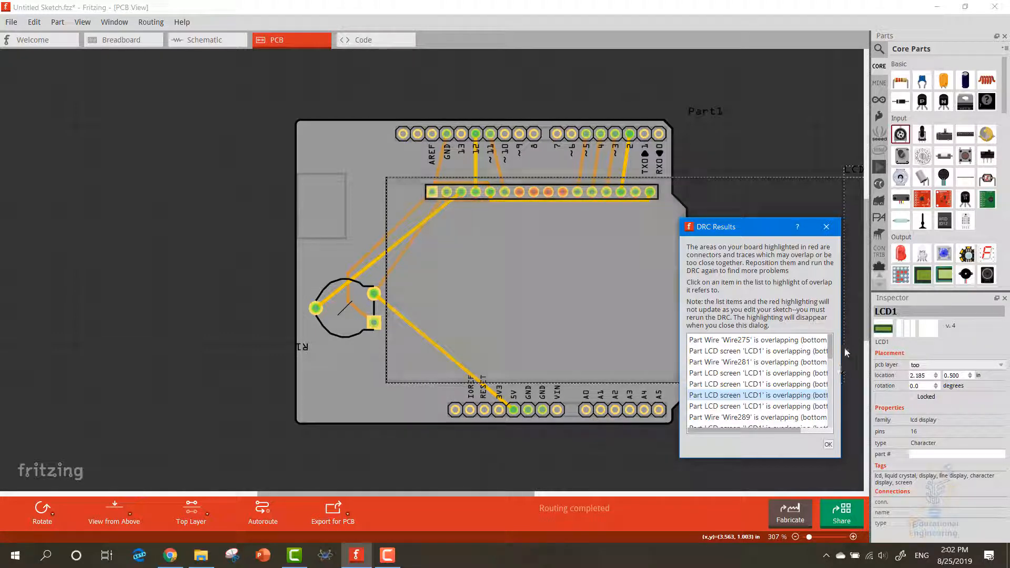
mouse_move(831, 350)
left_mouse_down()
mouse_move(833, 409)
mouse_move(836, 337)
left_mouse_up()
left_click(827, 227)
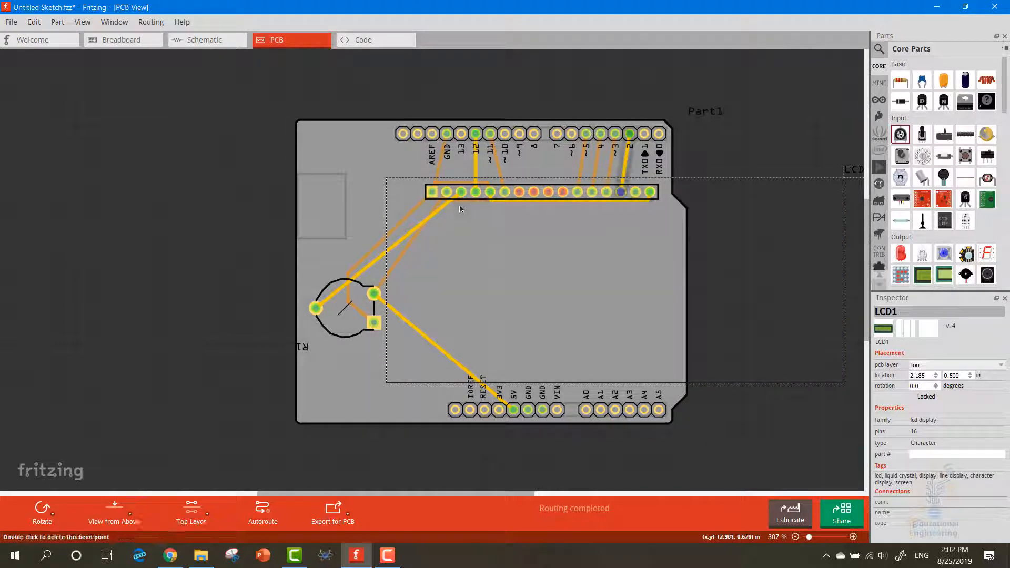
Reshape the top-layer trace between the LCD's fifth and sixteenth pins into a U-shaped path below the pin header
left_click(521, 201)
left_click_drag(521, 201, 535, 221)
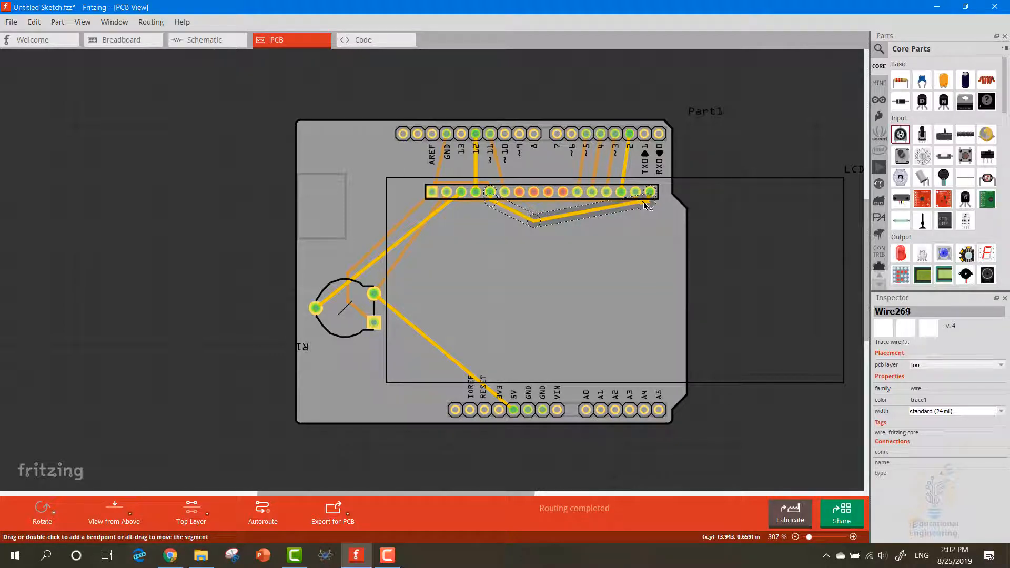
left_click_drag(642, 203, 651, 222)
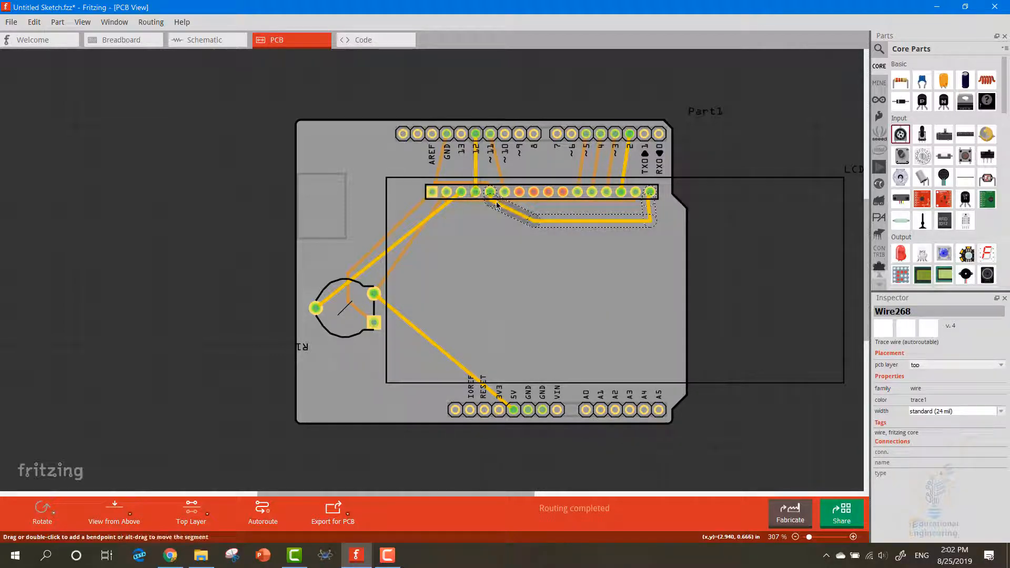
left_click_drag(496, 198, 486, 219)
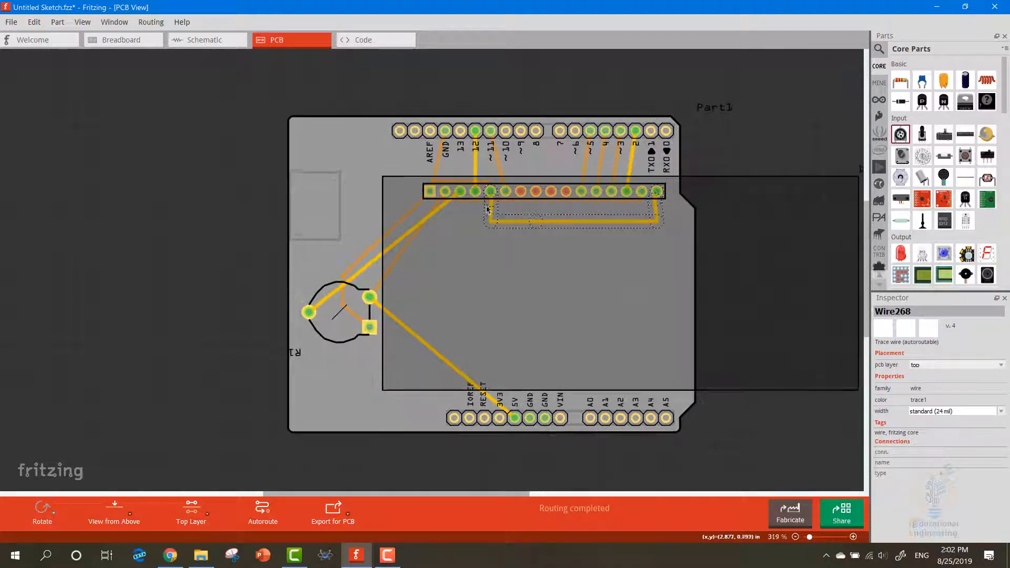
Move the LCD slightly upward on the board to 2.179, 0.443 in
scroll(482, 221, "up", 6)
scroll(466, 229, "up", 3)
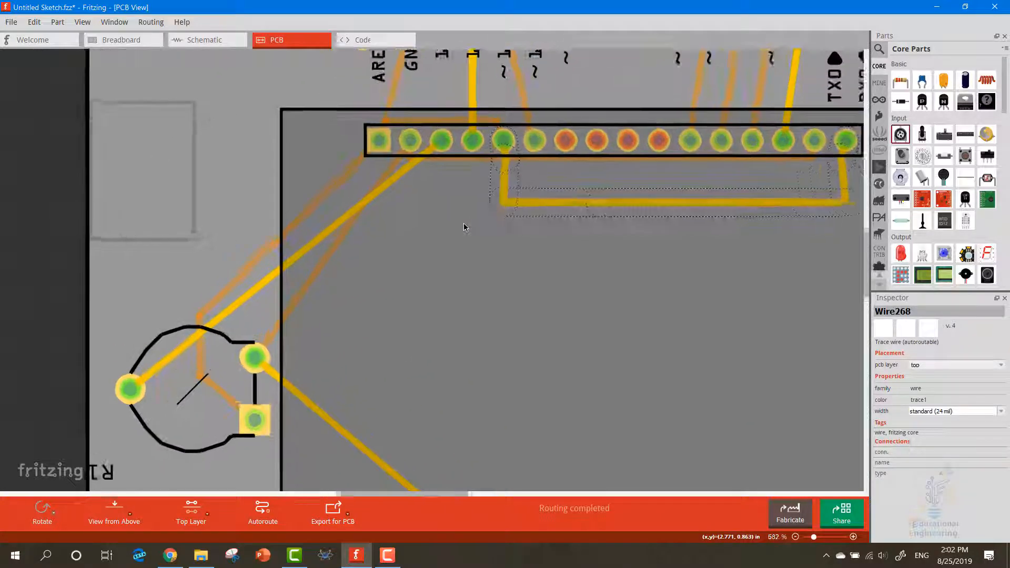
left_click(600, 153)
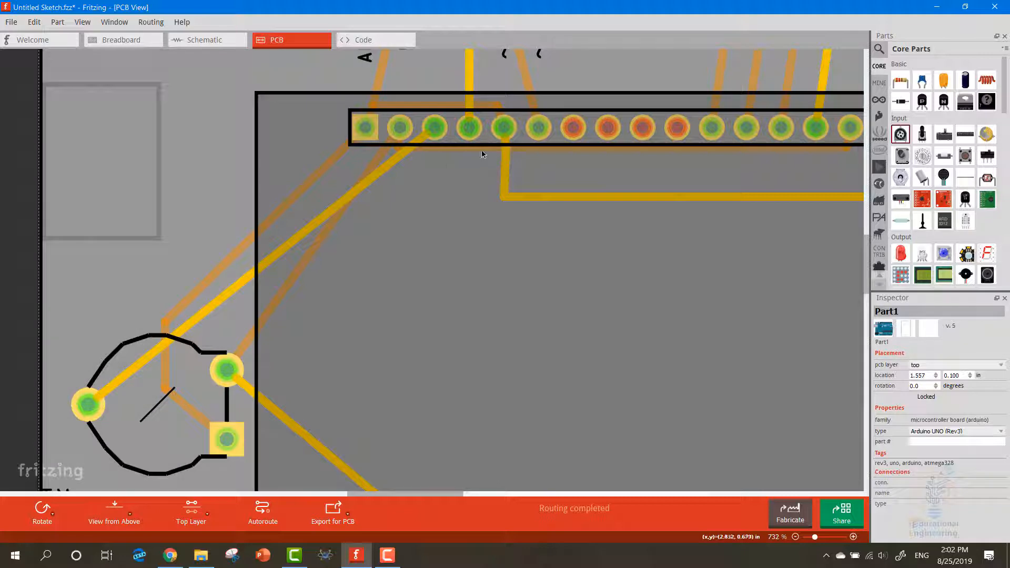
mouse_move(480, 154)
left_mouse_down()
mouse_move(475, 184)
mouse_move(475, 161)
left_mouse_up()
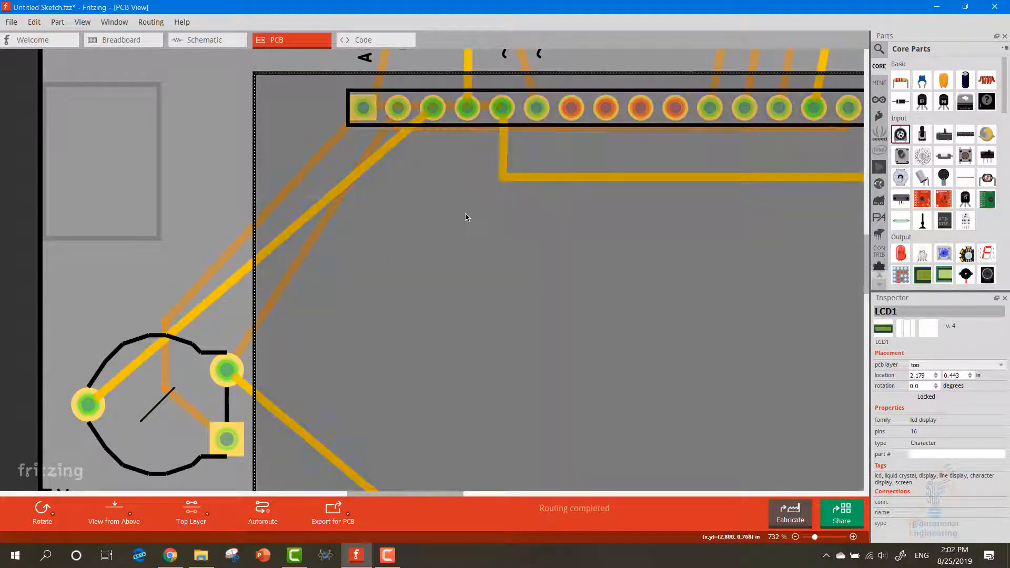
Bend the top-layer trace from the potentiometer's left pin so it drops vertically from the LCD's third pin before running diagonally
scroll(460, 215, "down", 2)
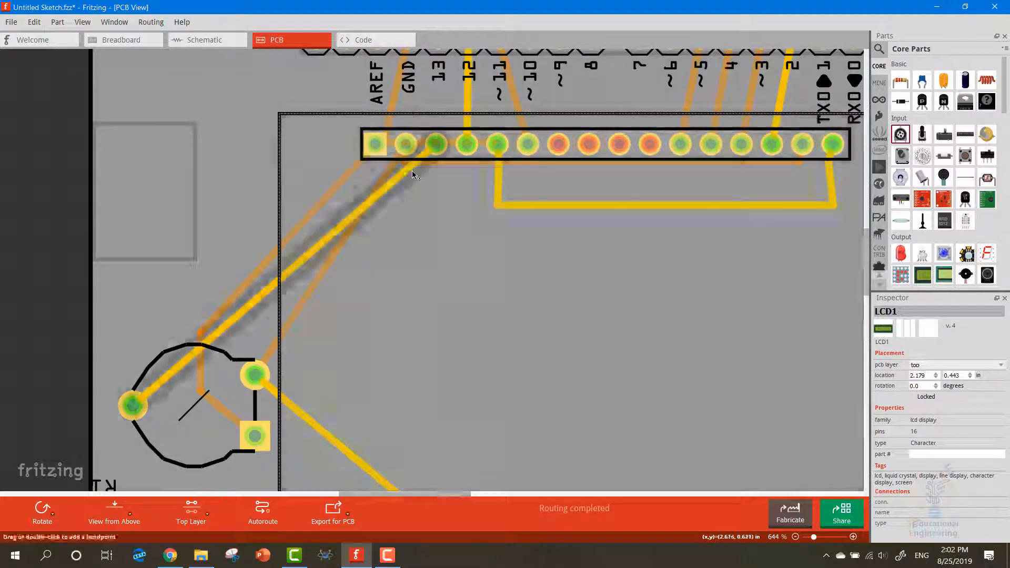
scroll(455, 196, "down", 1)
scroll(463, 200, "down", 1)
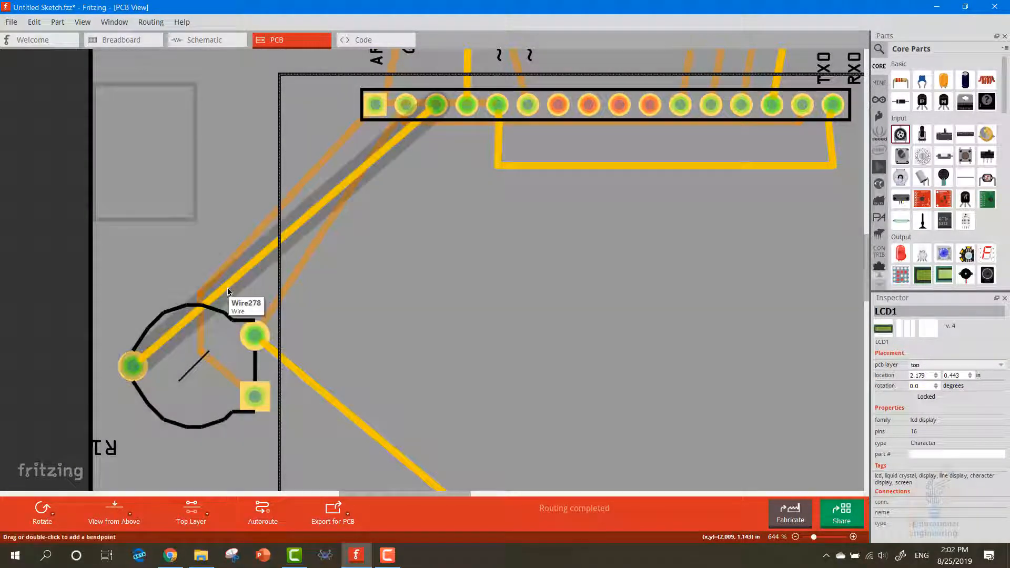
left_click(215, 281)
mouse_move(202, 270)
left_mouse_down()
mouse_move(316, 226)
mouse_move(427, 213)
mouse_move(427, 183)
left_mouse_up()
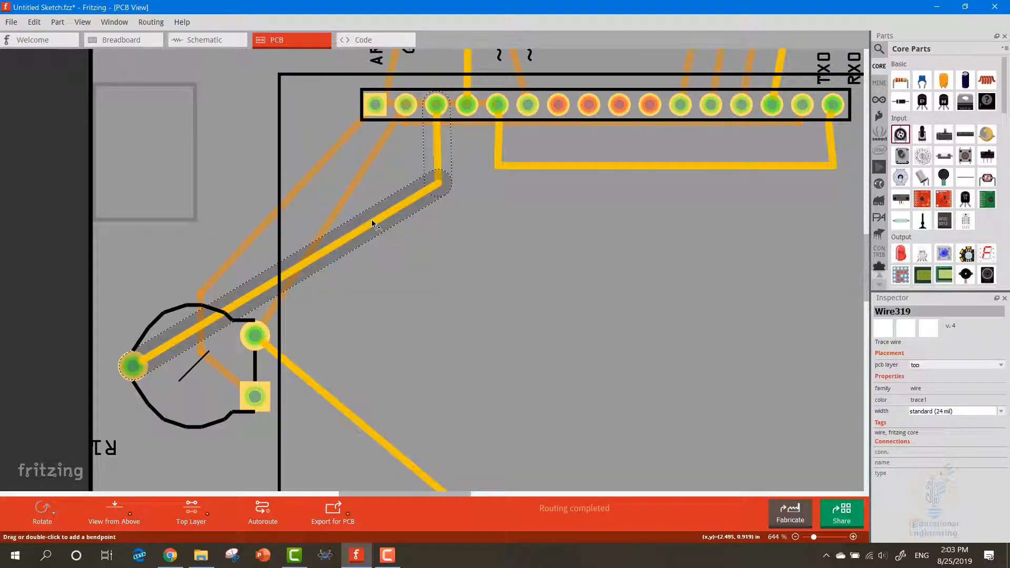
Reshape the top-layer trace from the potentiometer's left pin to the LCD's third pin with a right-angle corner above the potentiometer
mouse_move(379, 220)
left_mouse_down()
mouse_move(226, 176)
mouse_move(133, 183)
left_mouse_up()
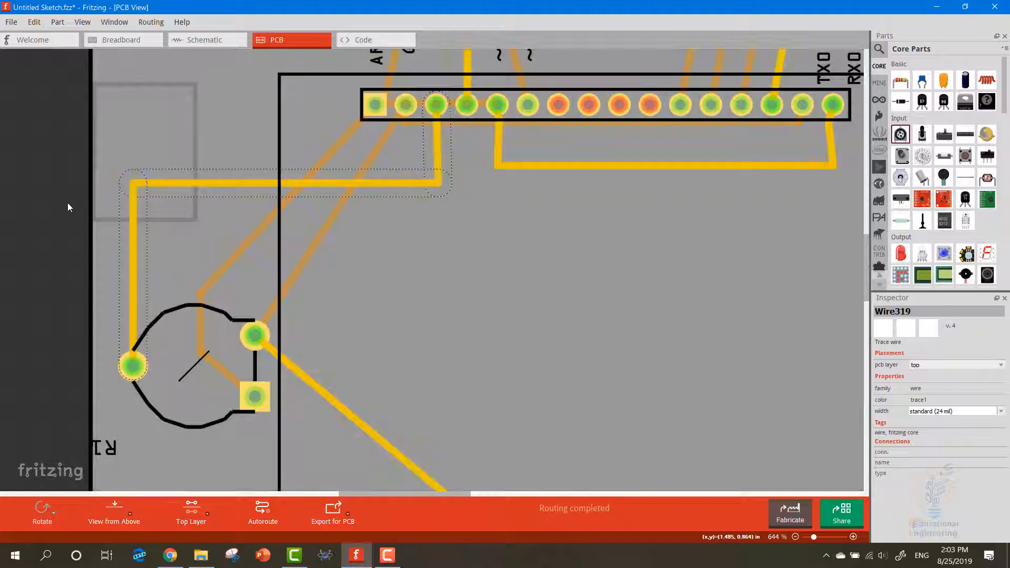
left_click(67, 204)
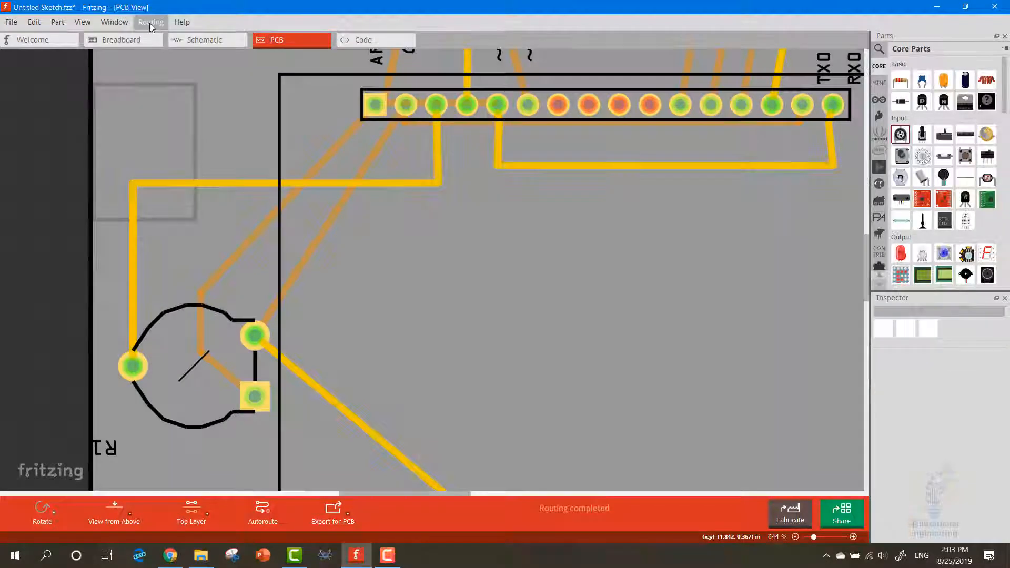
Set both copper layers clickable and bend the bottom-layer traces from the potentiometer's two right-hand pins to the LCD's first two pins into near-right angles
left_click(149, 23)
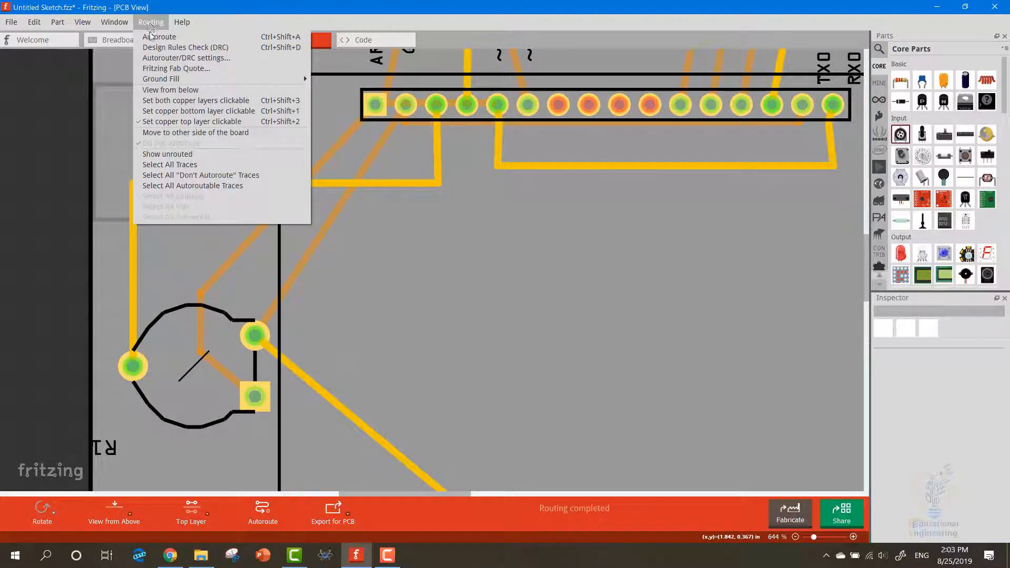
left_click(213, 101)
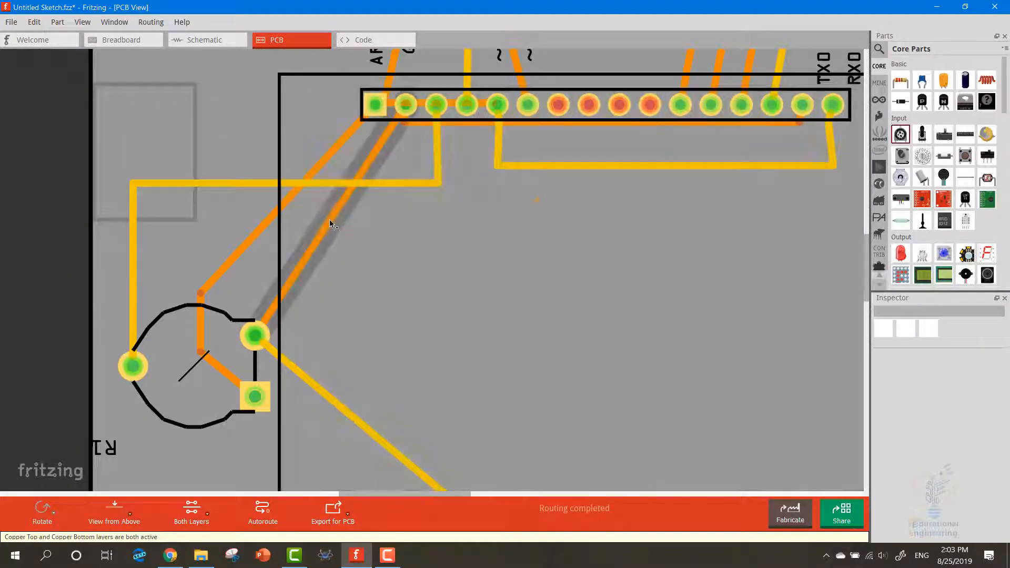
mouse_move(329, 219)
left_mouse_down()
mouse_move(386, 276)
mouse_move(403, 311)
mouse_move(381, 337)
mouse_move(407, 340)
mouse_move(399, 344)
left_mouse_up()
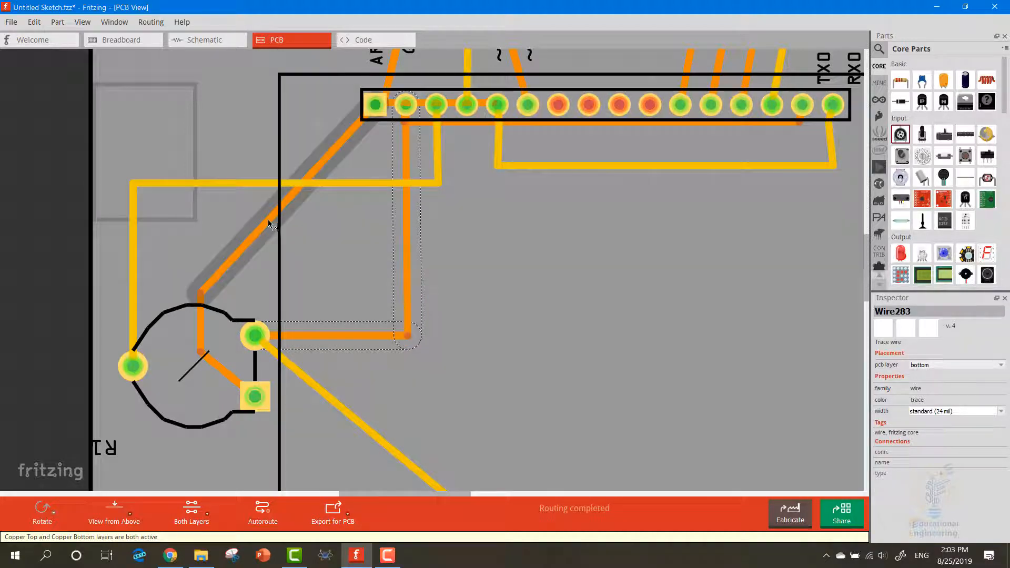
left_click_drag(271, 218, 204, 105)
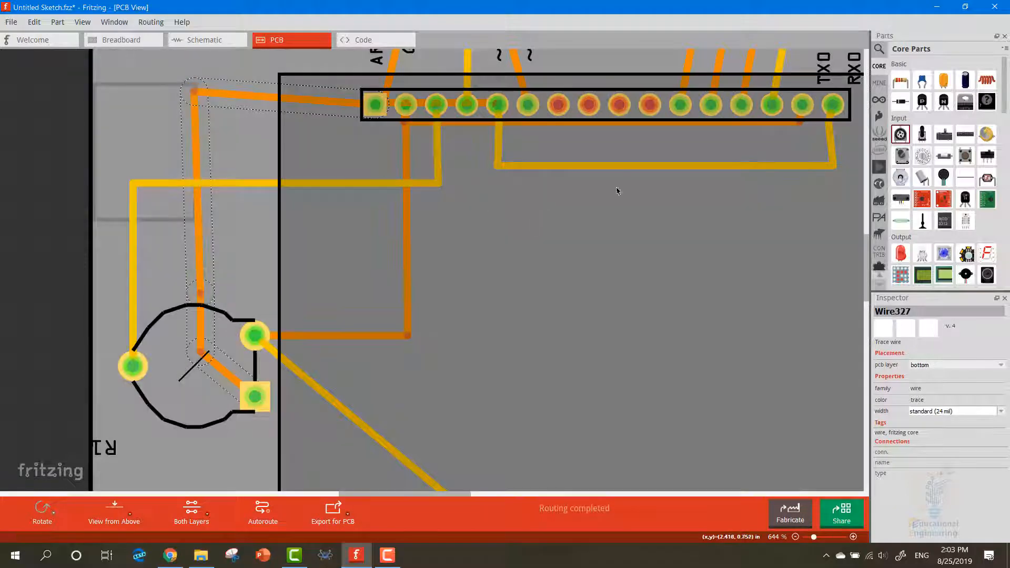
Reshape the bottom-layer trace between the LCD's second and fifteenth pins into a path running below the top-layer U-shaped trace
mouse_move(674, 126)
left_mouse_down()
mouse_move(677, 153)
mouse_move(784, 158)
mouse_move(817, 195)
mouse_move(805, 198)
mouse_move(805, 212)
left_mouse_up()
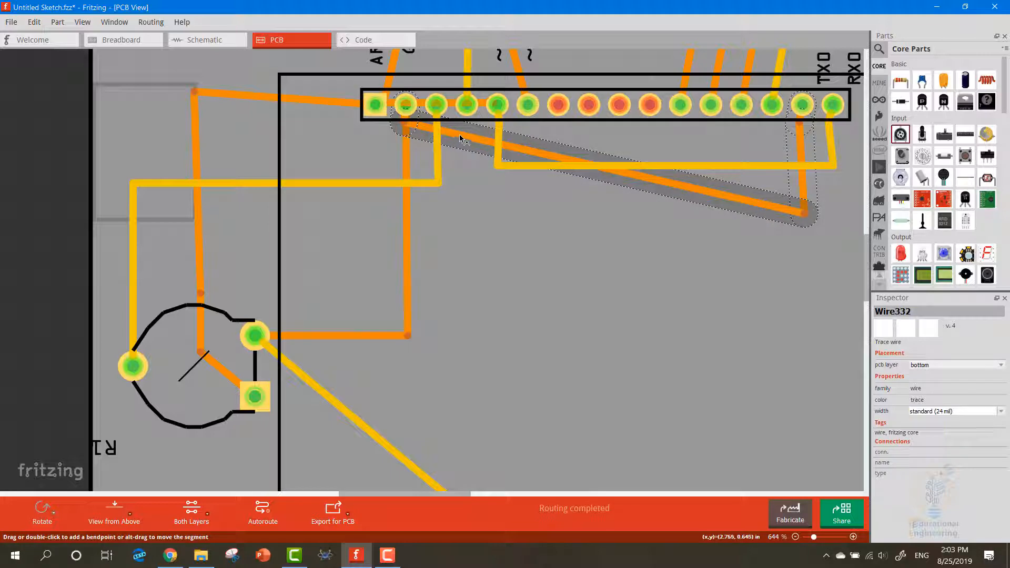
mouse_move(460, 136)
left_mouse_down()
mouse_move(413, 184)
mouse_move(405, 215)
left_mouse_up()
left_click(579, 265)
scroll(578, 266, "down", 3)
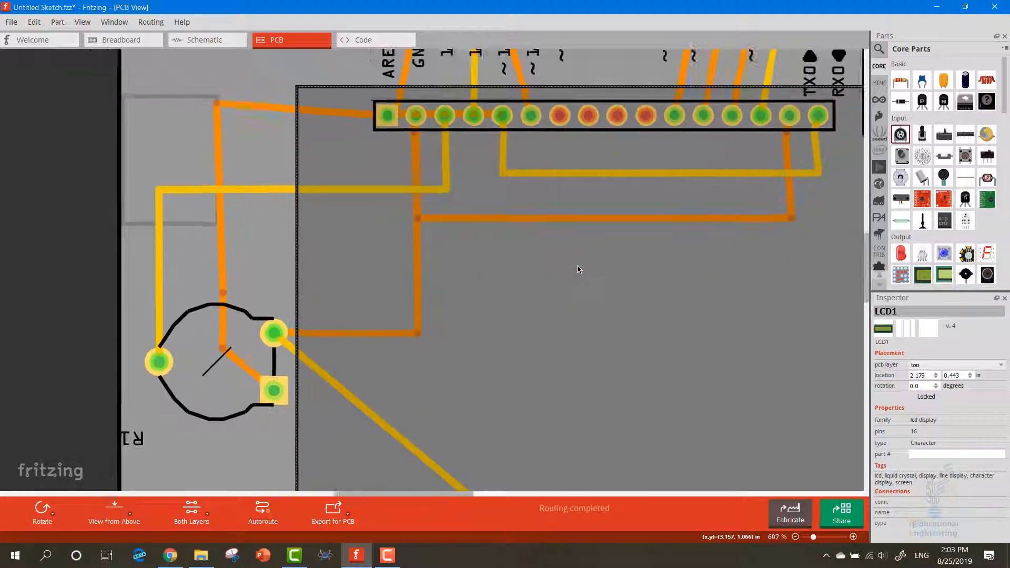
scroll(574, 258, "up", 1)
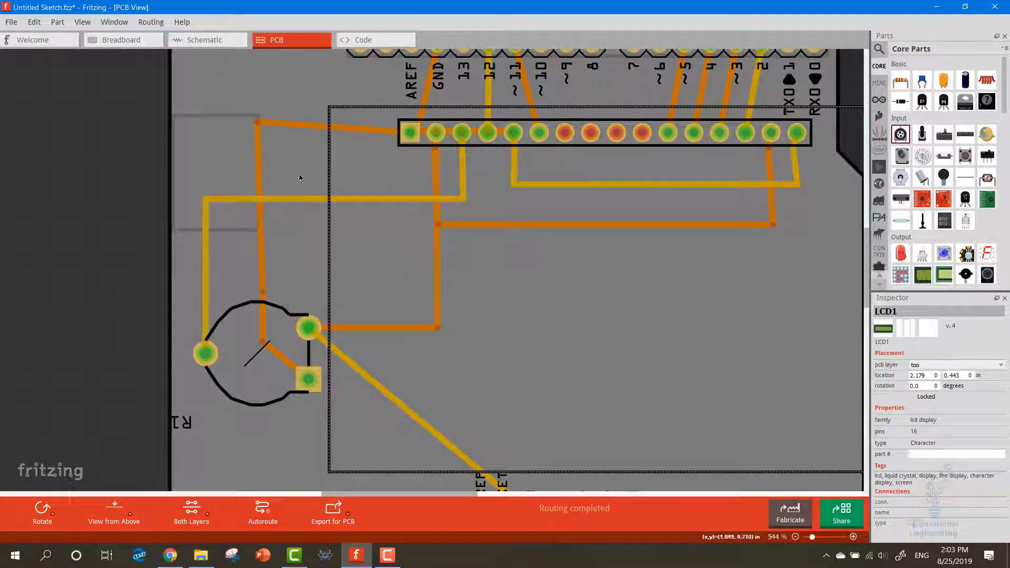
right_click(259, 141)
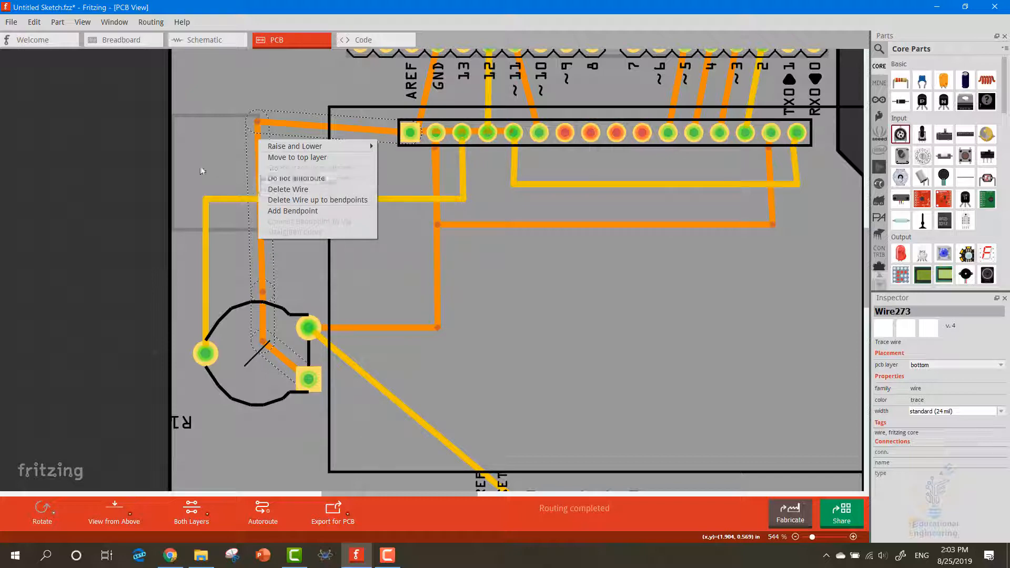
left_click(108, 158)
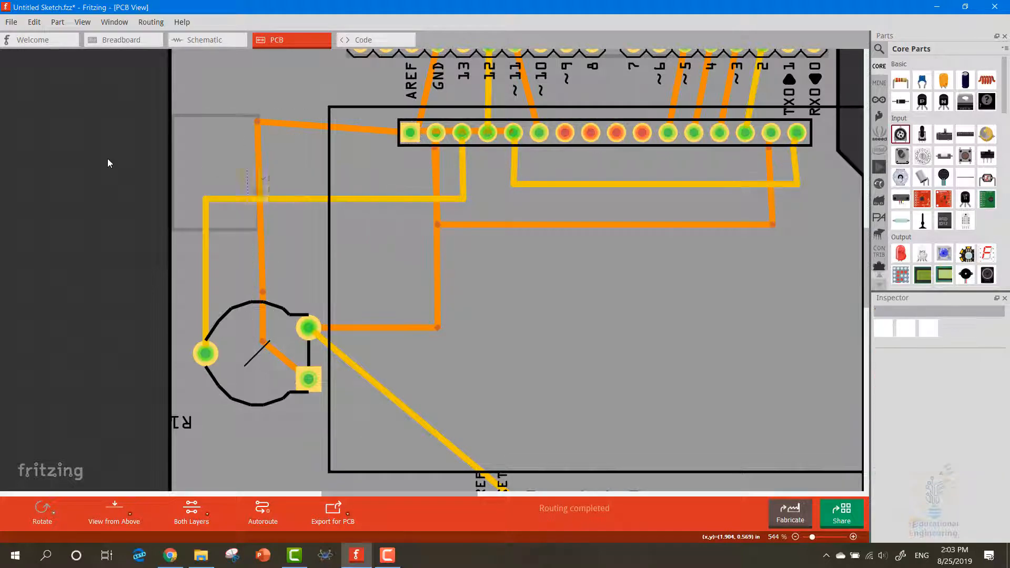
Run the design rules check and examine the overlapping wire entries Wire275, Wire277, Wire274 and Wire282, then close the results
left_click(151, 22)
left_click(186, 47)
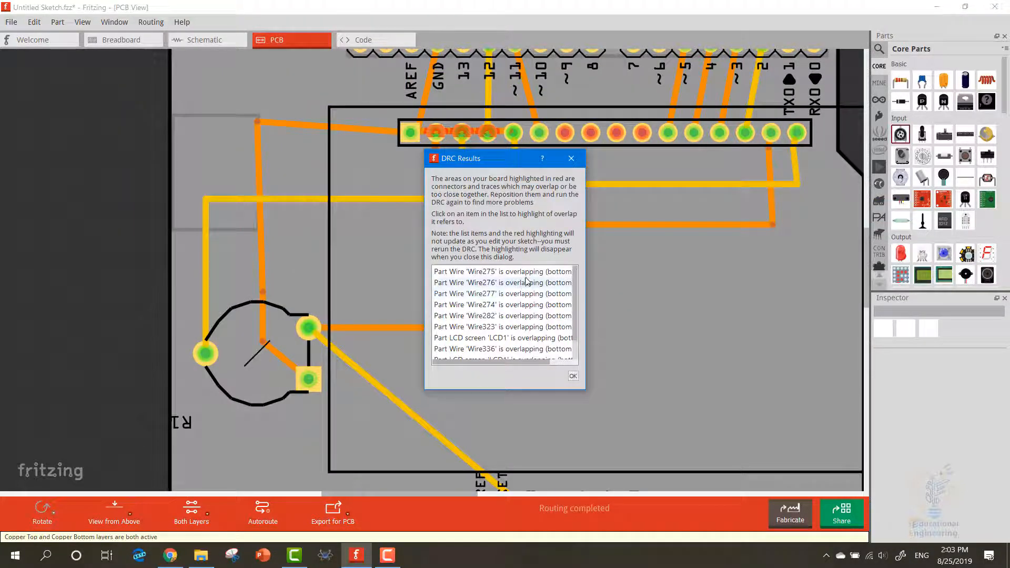
left_click(526, 273)
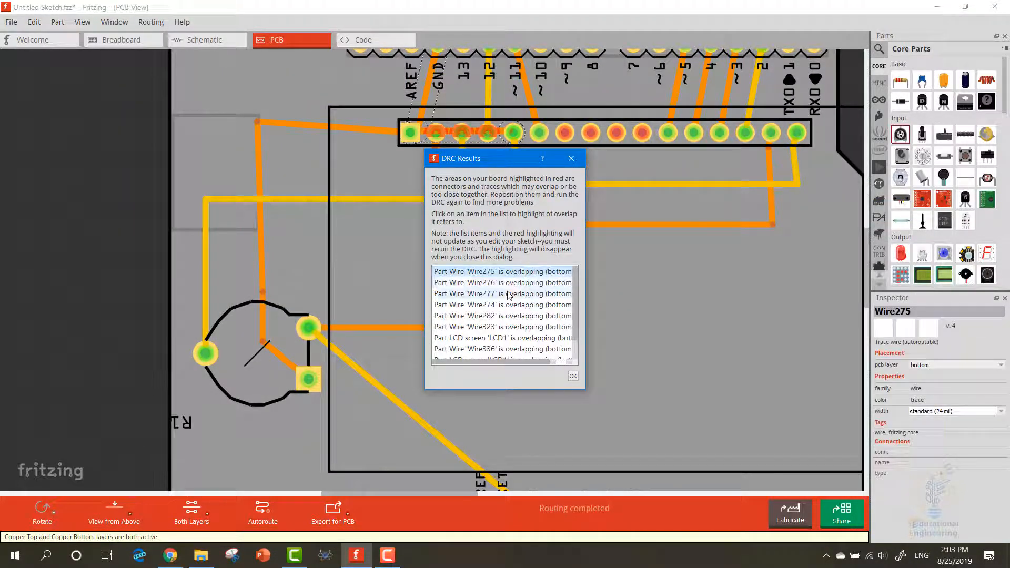
left_click(510, 294)
left_click(509, 305)
left_click(505, 315)
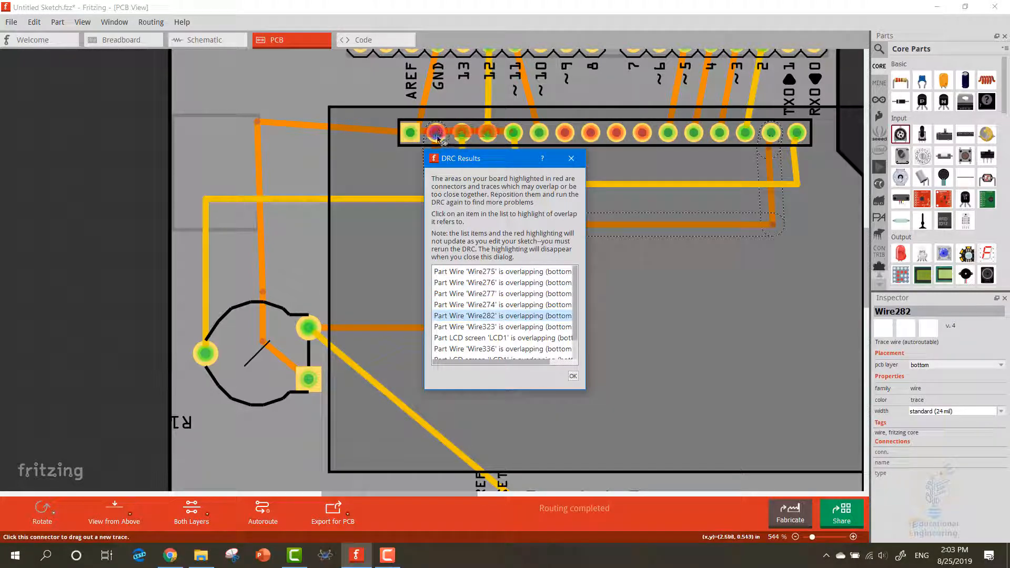
left_click(571, 158)
Reroute the bottom-layer trace between the LCD's first and fifth pins so it passes above the pin header
mouse_move(476, 135)
left_mouse_down()
mouse_move(474, 102)
mouse_move(508, 104)
mouse_move(512, 208)
left_mouse_up()
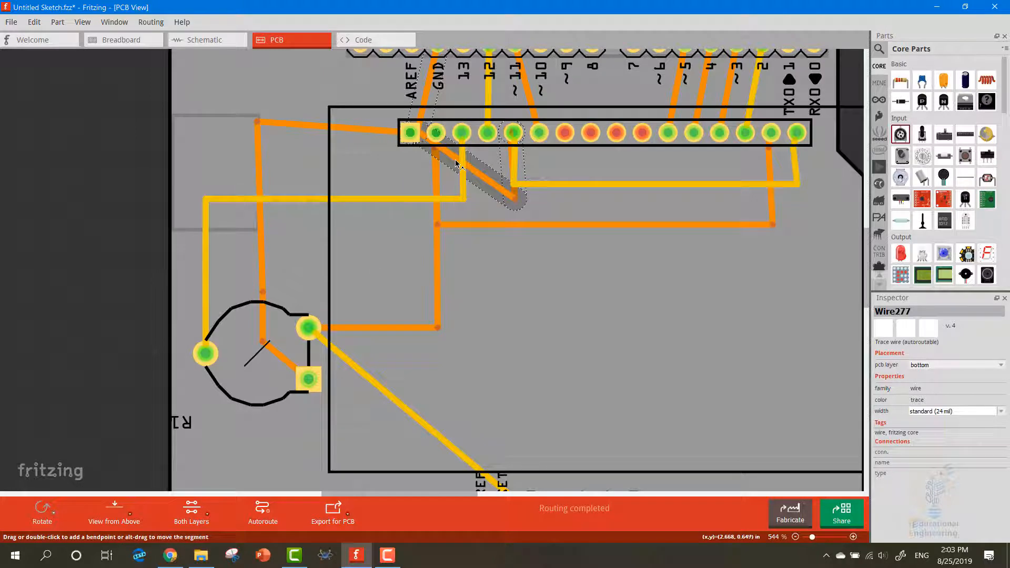
left_click_drag(458, 163, 447, 108)
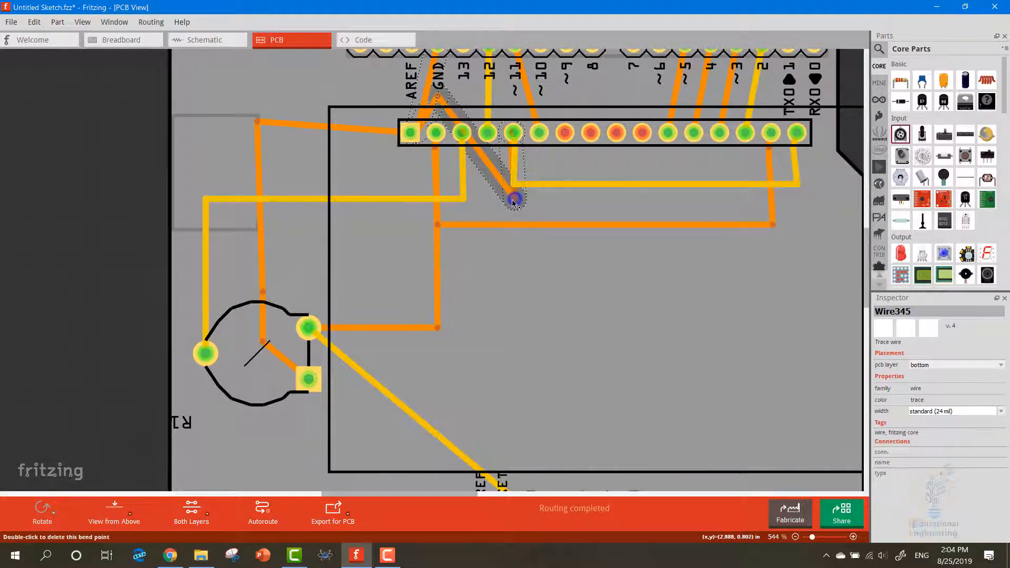
mouse_move(514, 199)
left_mouse_down()
mouse_move(507, 100)
mouse_move(494, 94)
left_mouse_up()
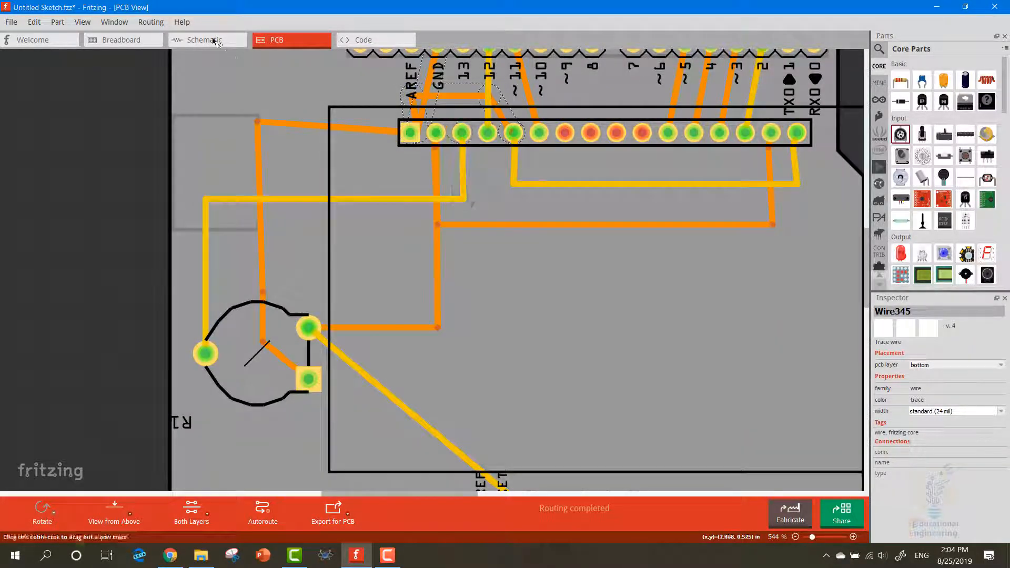
Rerun the design rules check on the board and dismiss its result message
left_click(151, 22)
left_click(171, 49)
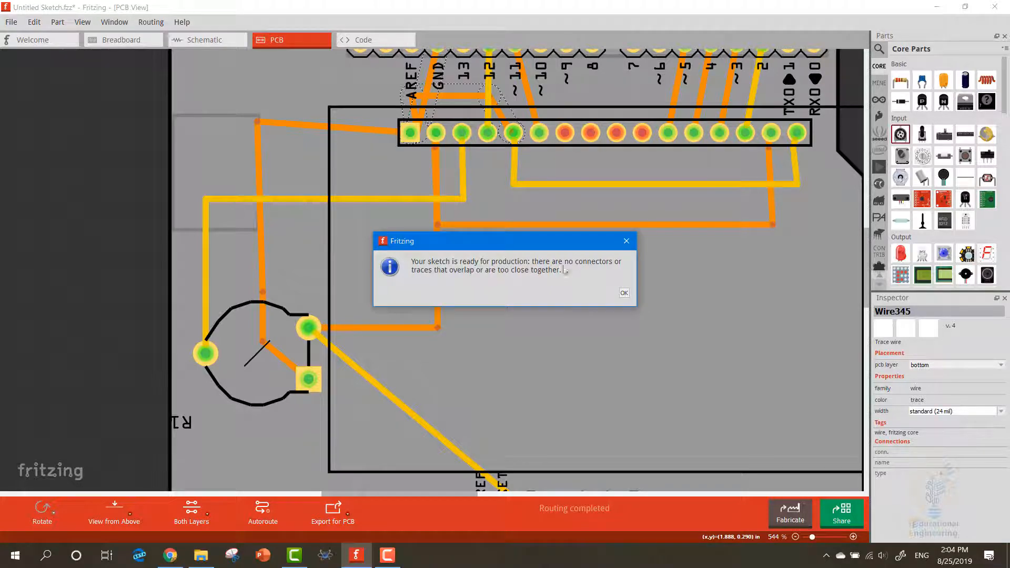
left_click(624, 293)
Export the board for PCB production into a new folder named Arduino LCD Shield inside Documents\Fritzing
scroll(668, 369, "down", 3, "ctrl")
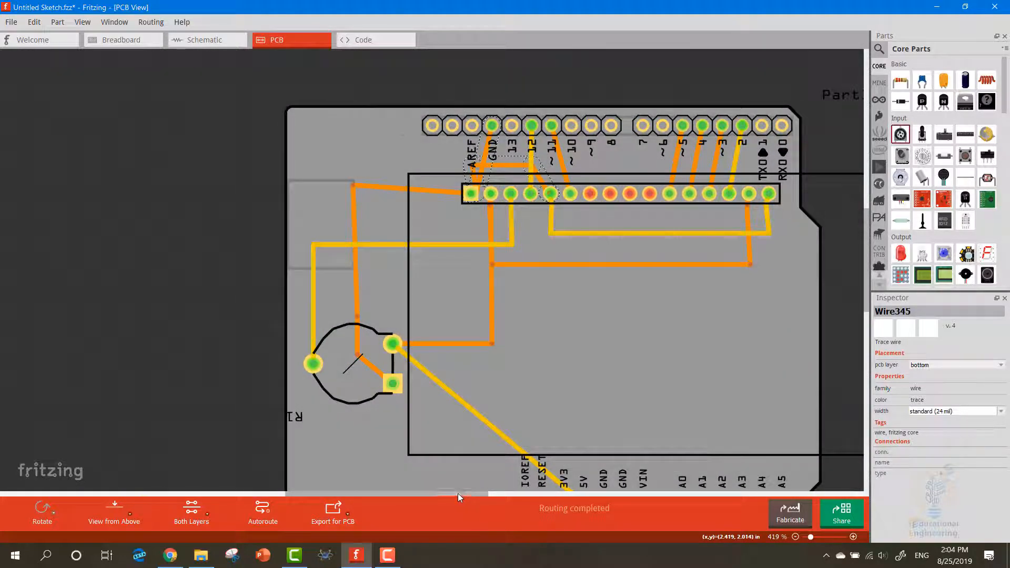
left_click_drag(457, 493, 487, 496)
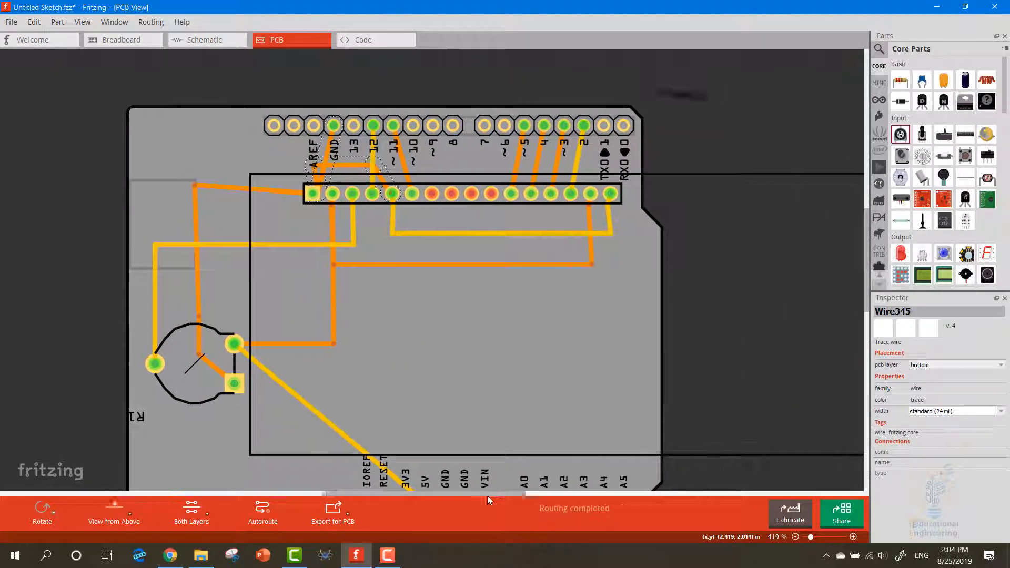
scroll(461, 410, "down", 2, "ctrl")
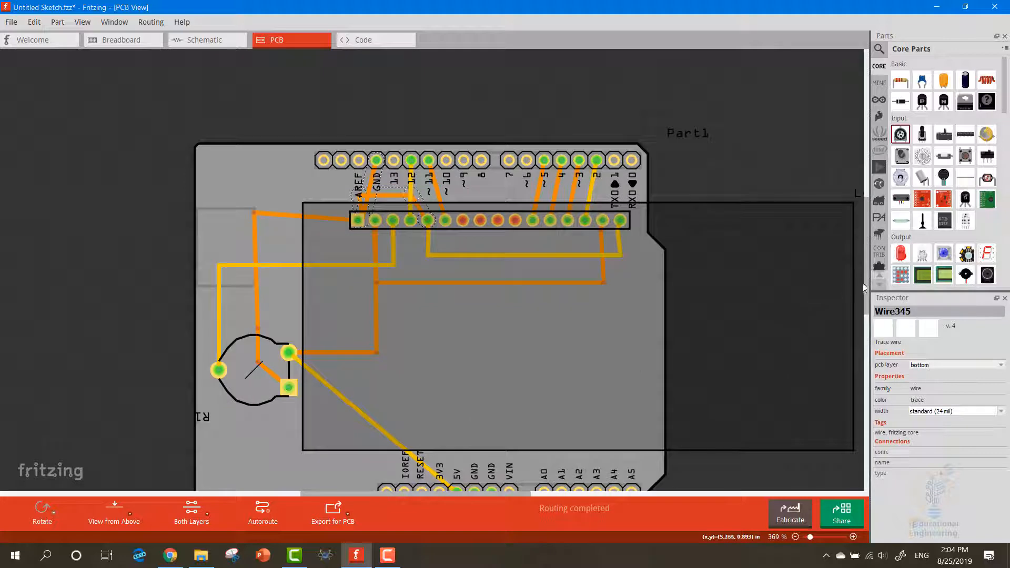
left_click_drag(864, 288, 868, 302)
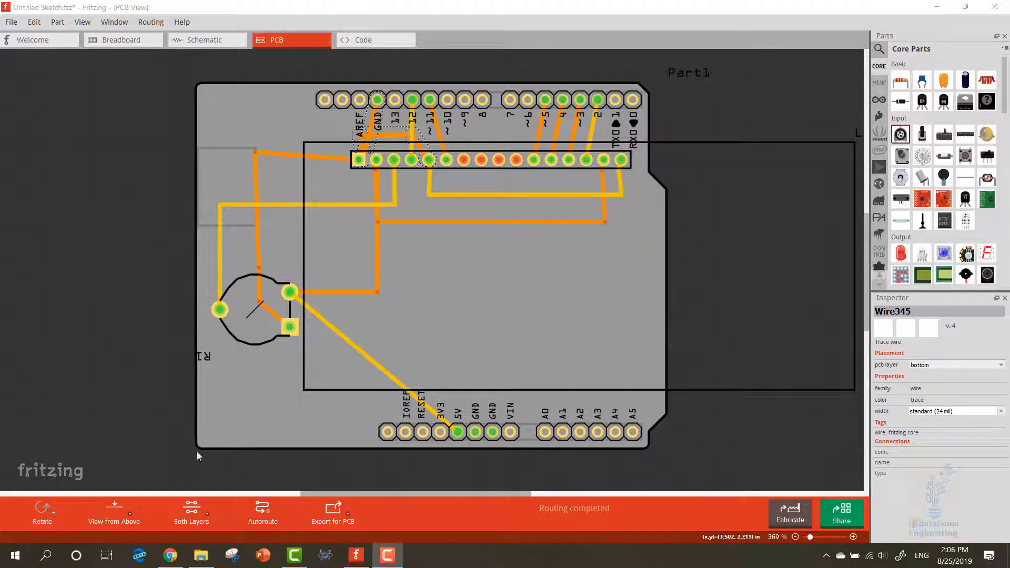
left_click(330, 518)
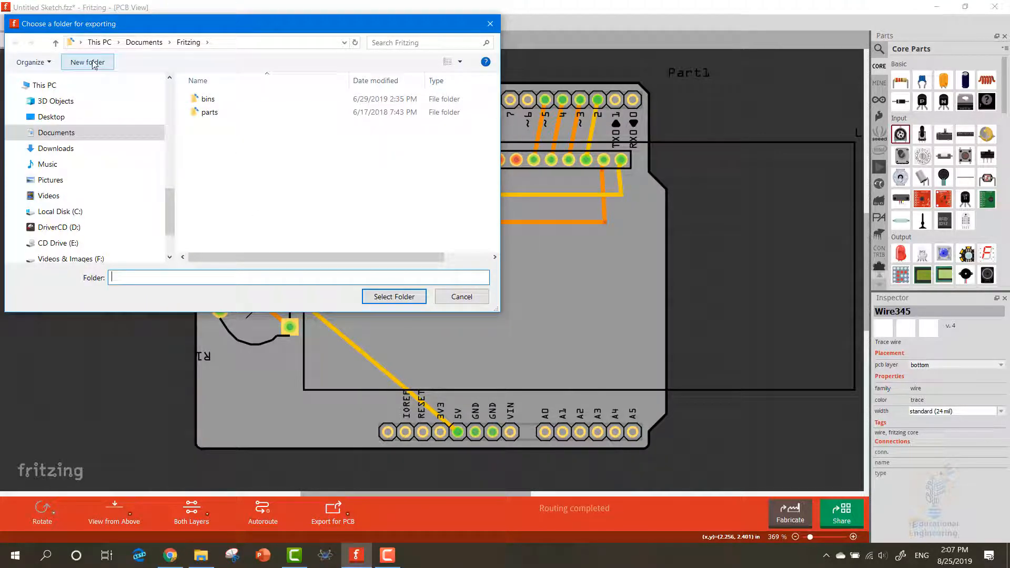
left_click(93, 62)
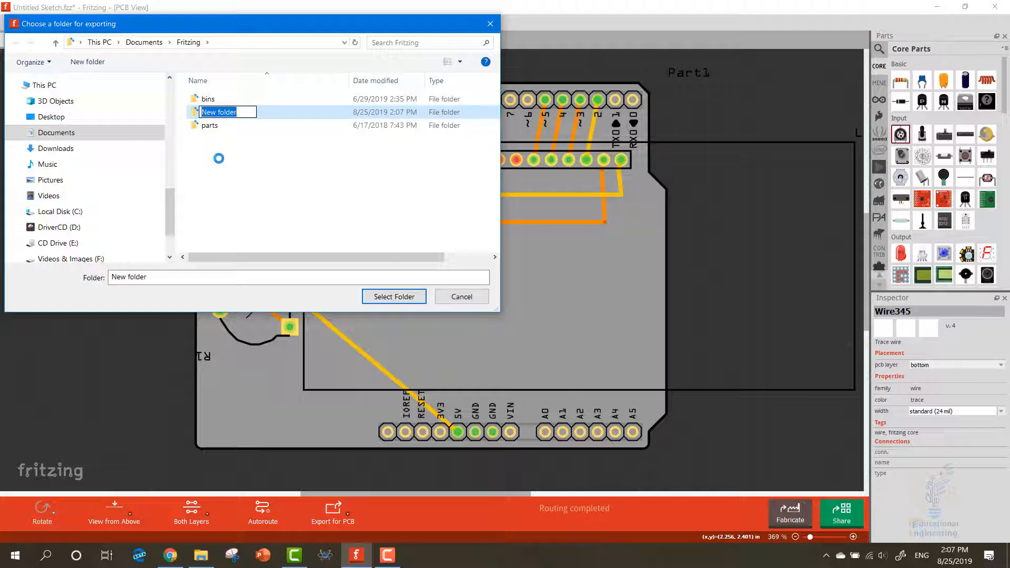
type("LCD Shield")
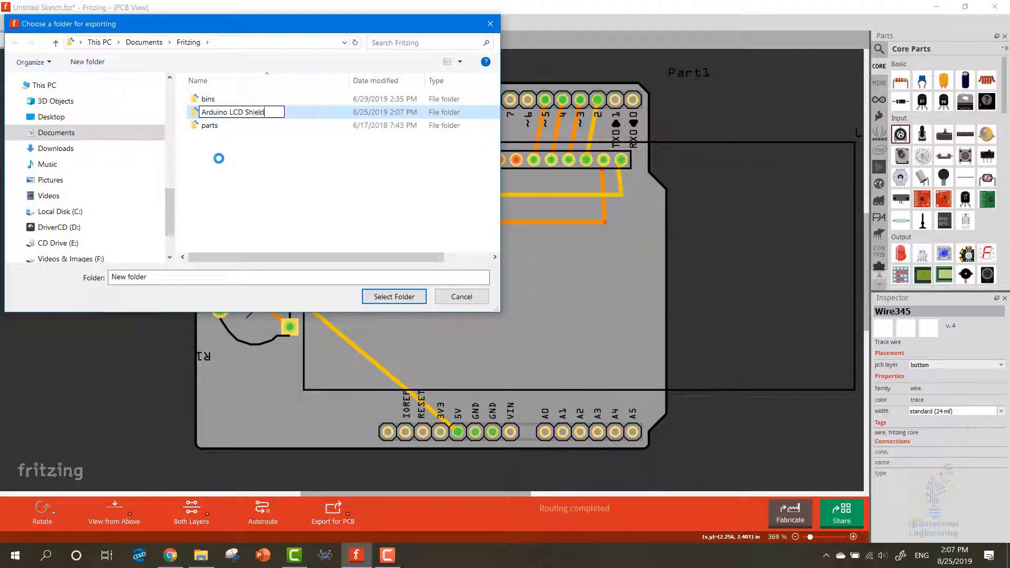
key("Return")
key("Return")
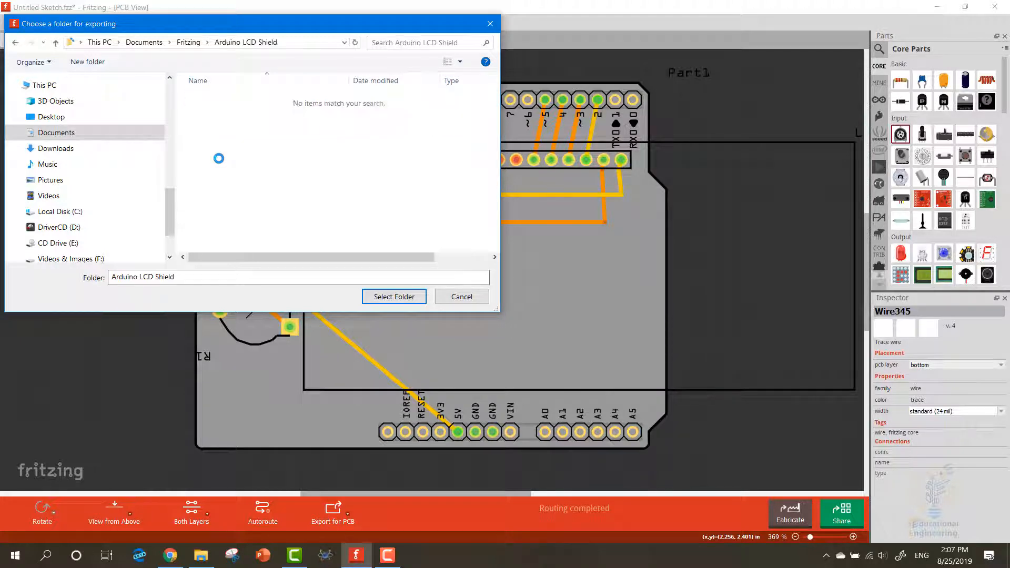
left_click(376, 296)
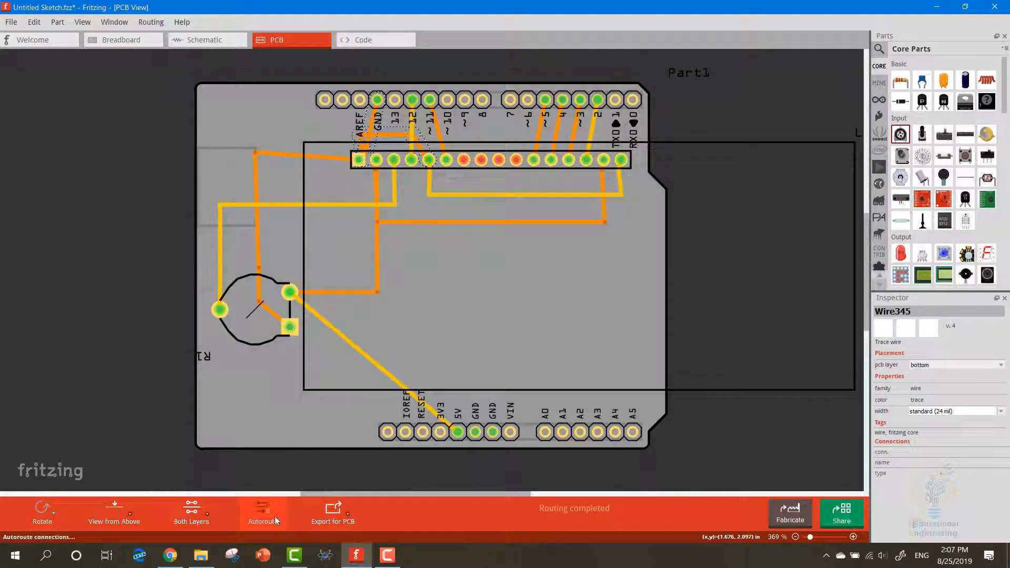
Autoroute the board again, then reopen the export folder chooser to look up the Arduino LCD Shield folder's path and cancel it
left_click(274, 516)
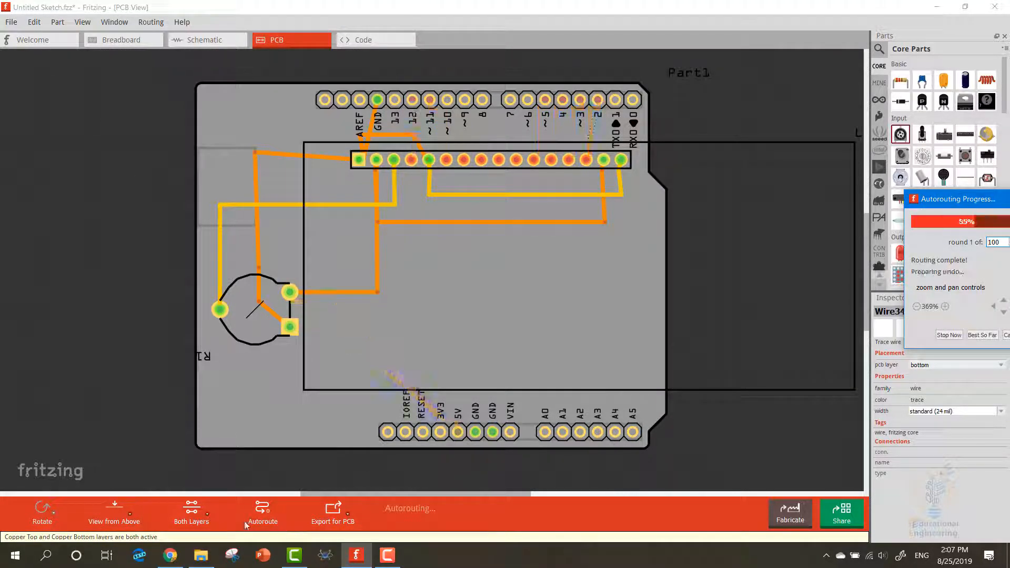
left_click(340, 513)
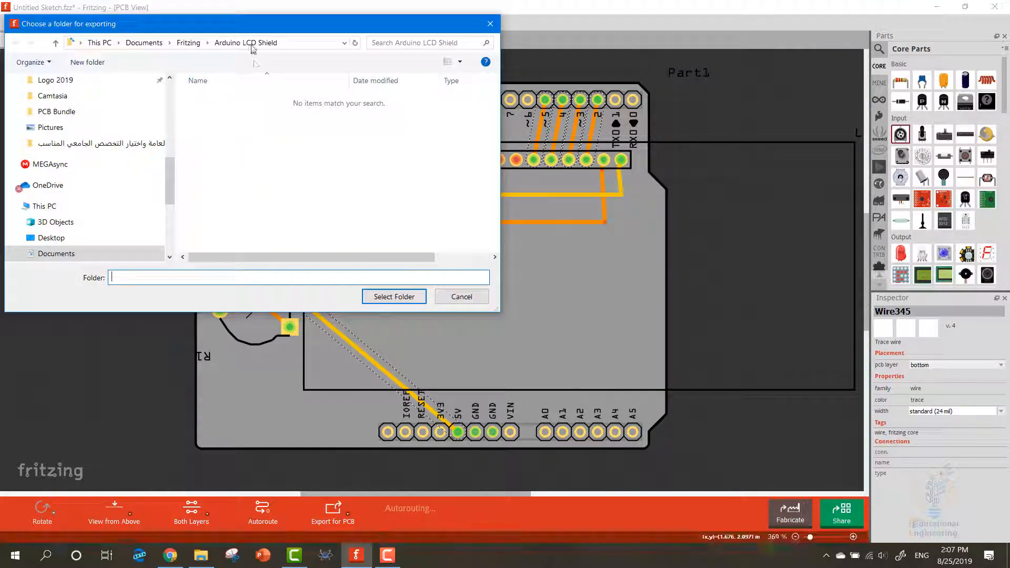
left_click(293, 43)
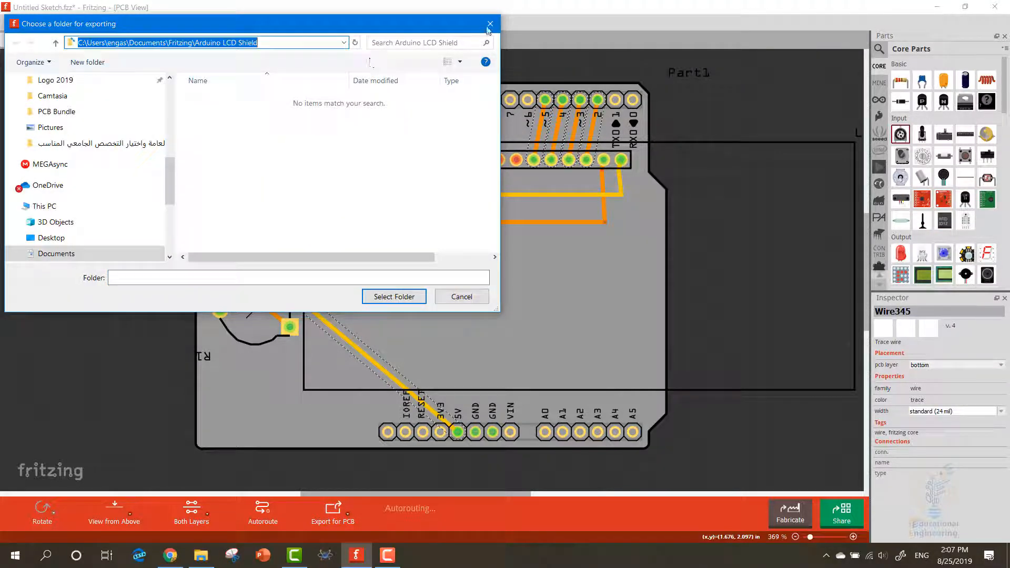
left_click(490, 24)
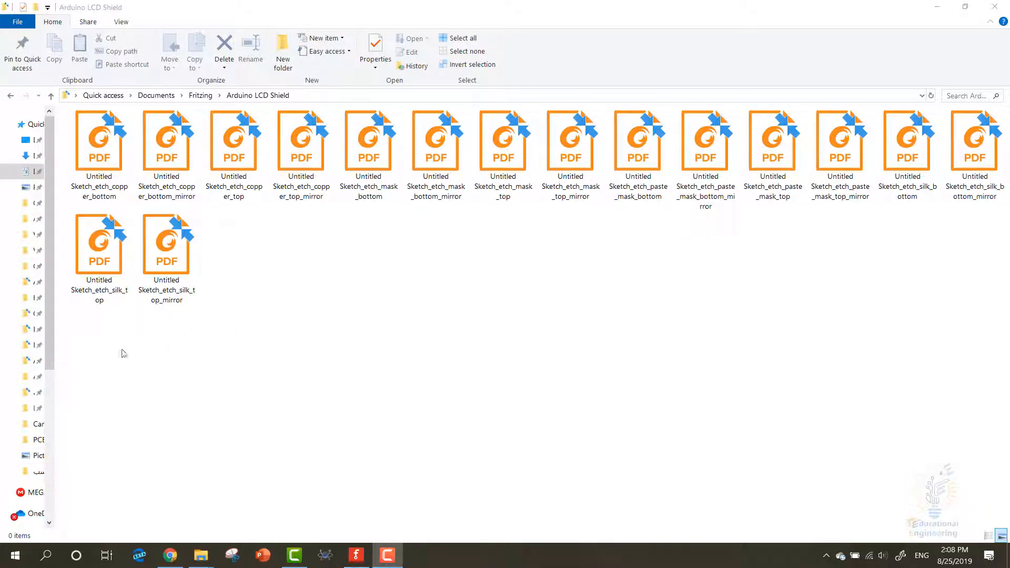
In File Explorer, review the exported PDFs and view Untitled Sketch_etch_paste_mask_bottom in Foxit Reader, then close the reader
left_click_drag(122, 351, 985, 124)
right_click(984, 125)
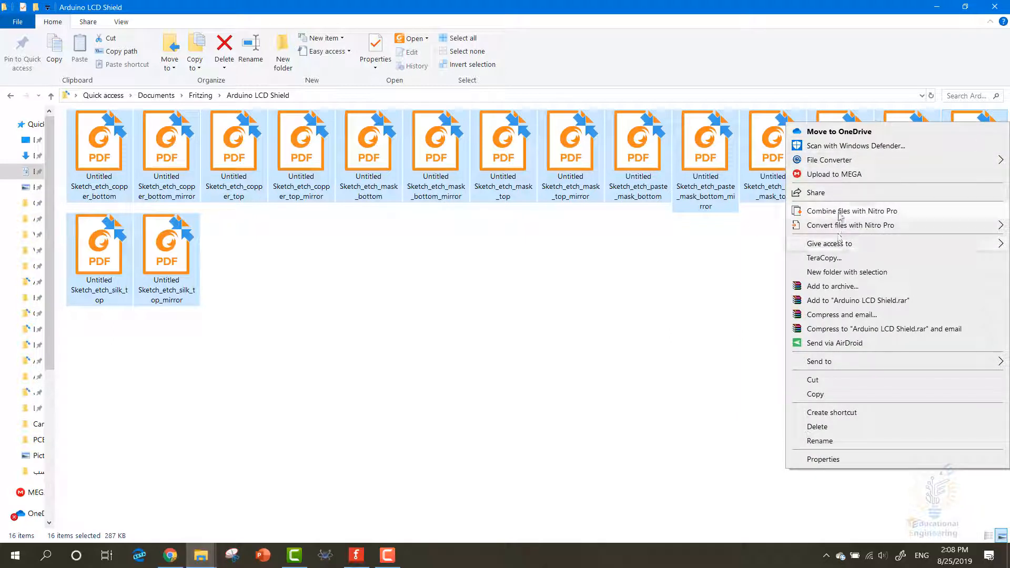
left_click(654, 284)
left_click(625, 151)
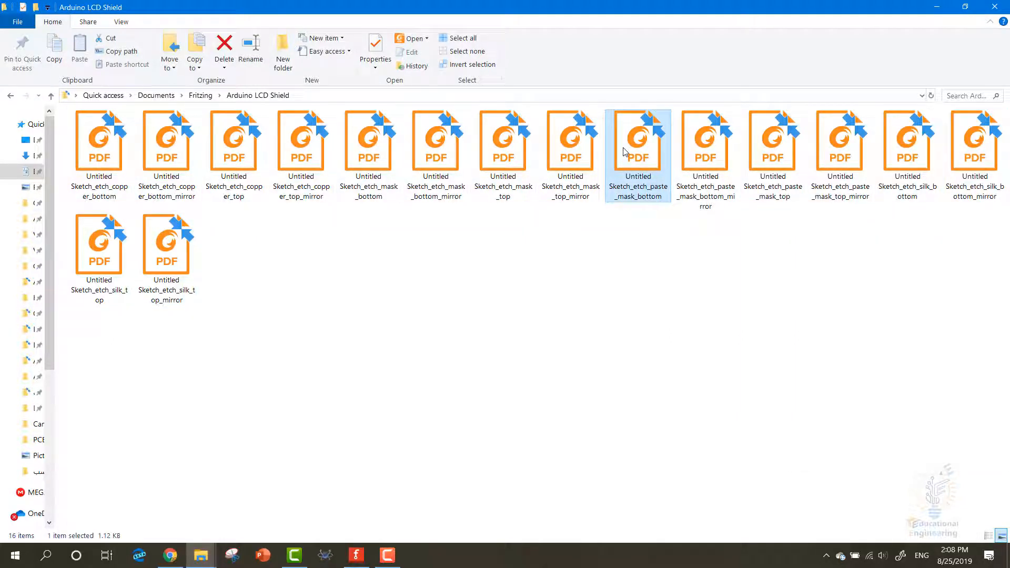
double_click(650, 151)
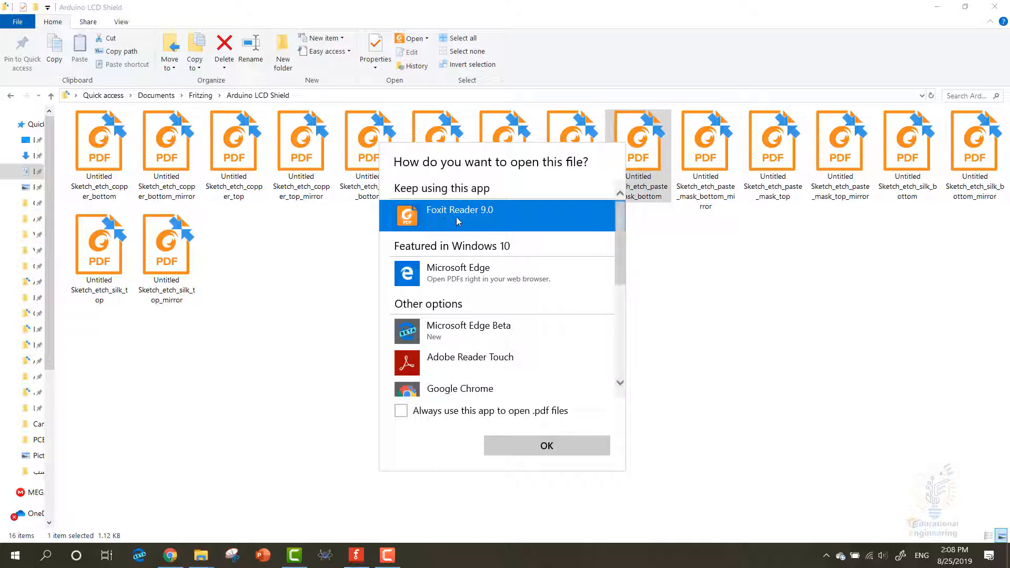
left_click(546, 448)
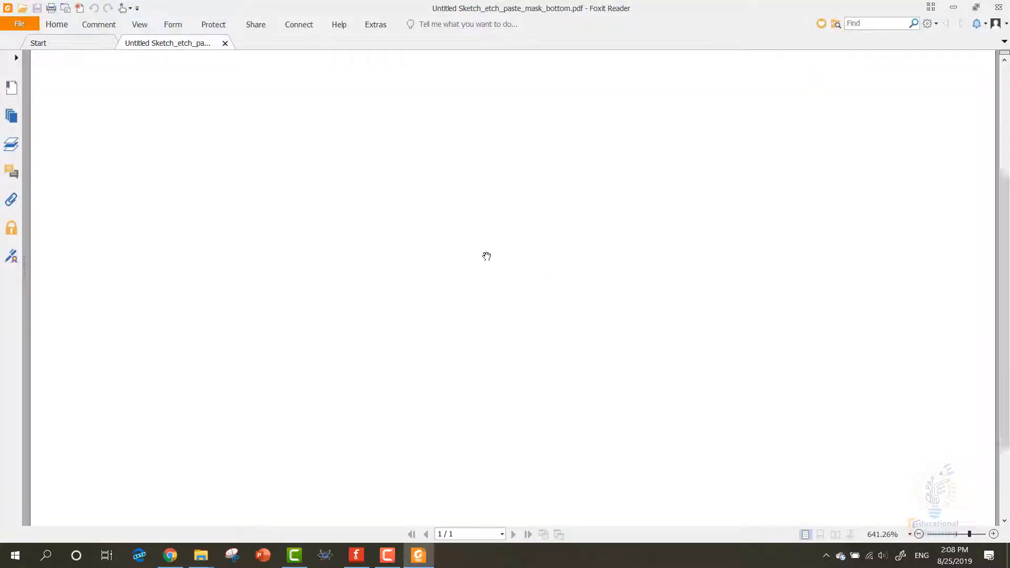
left_click(999, 7)
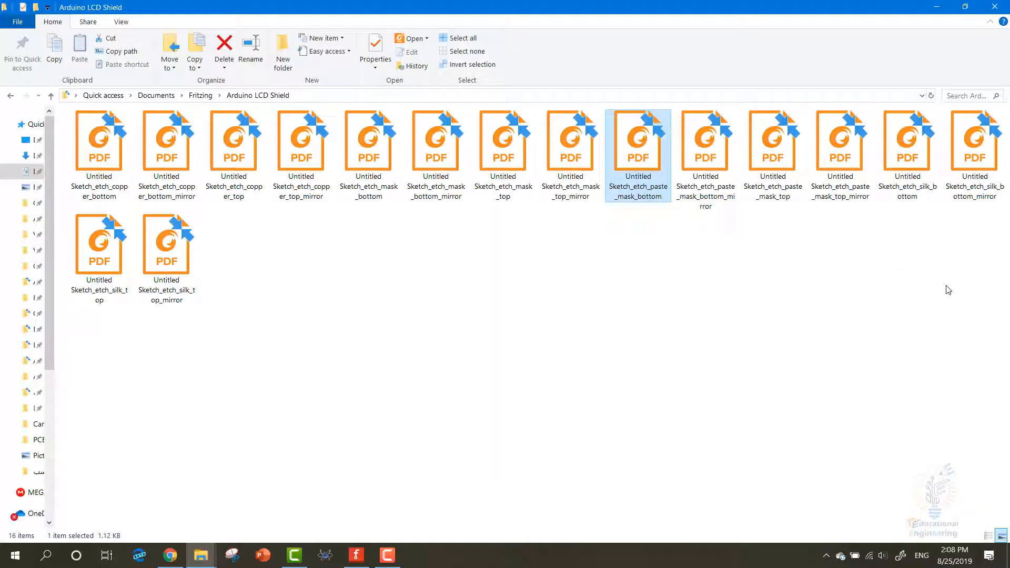
View Untitled Sketch_etch_paste_mask_bottom_mirror in Foxit Reader, then close the reader
left_click(735, 174)
double_click(735, 174)
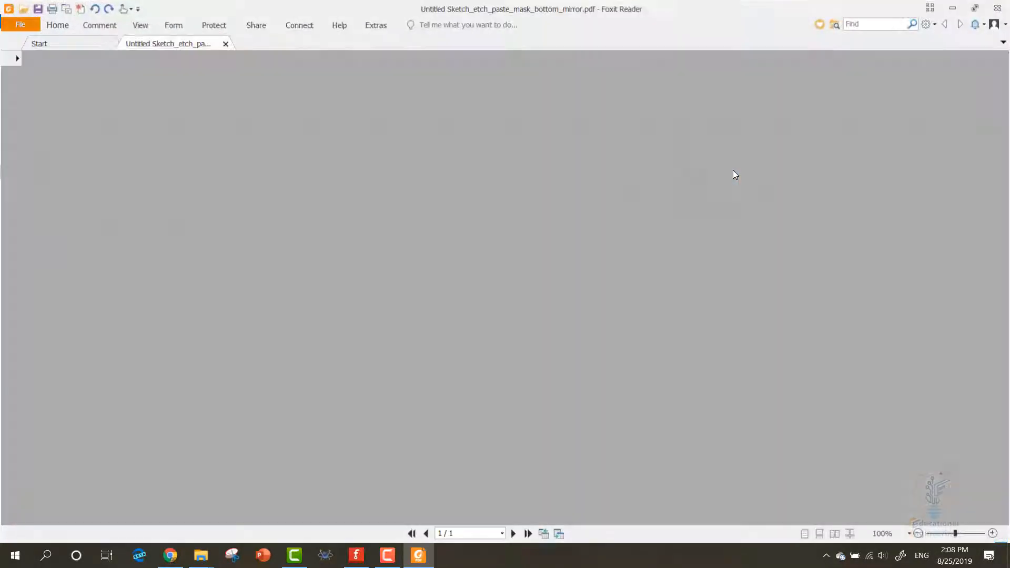
left_click(993, 9)
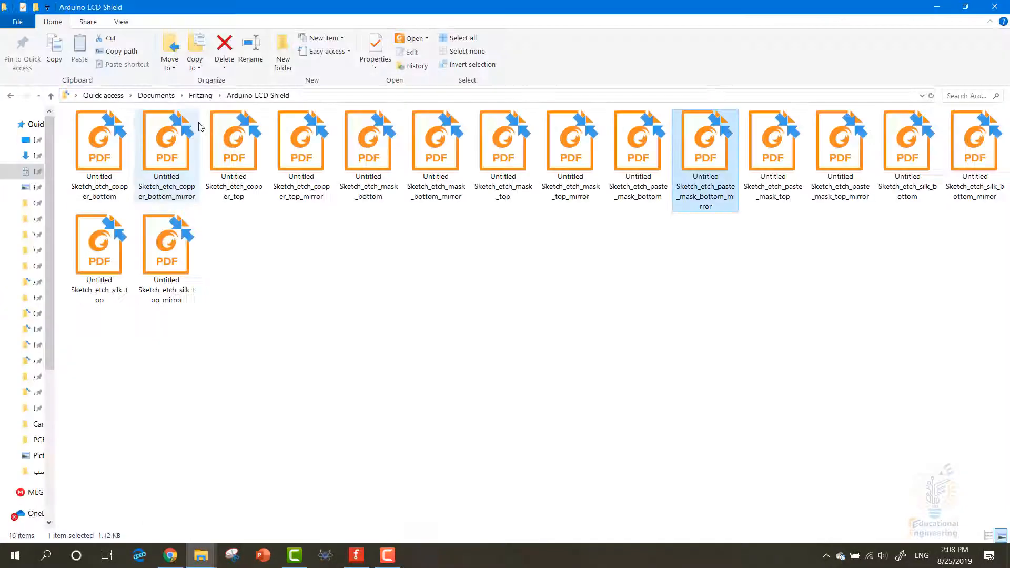
Open Untitled Sketch_etch_copper_bottom in Foxit Reader, examine its traces and pads across the whole board, then close the reader
double_click(99, 158)
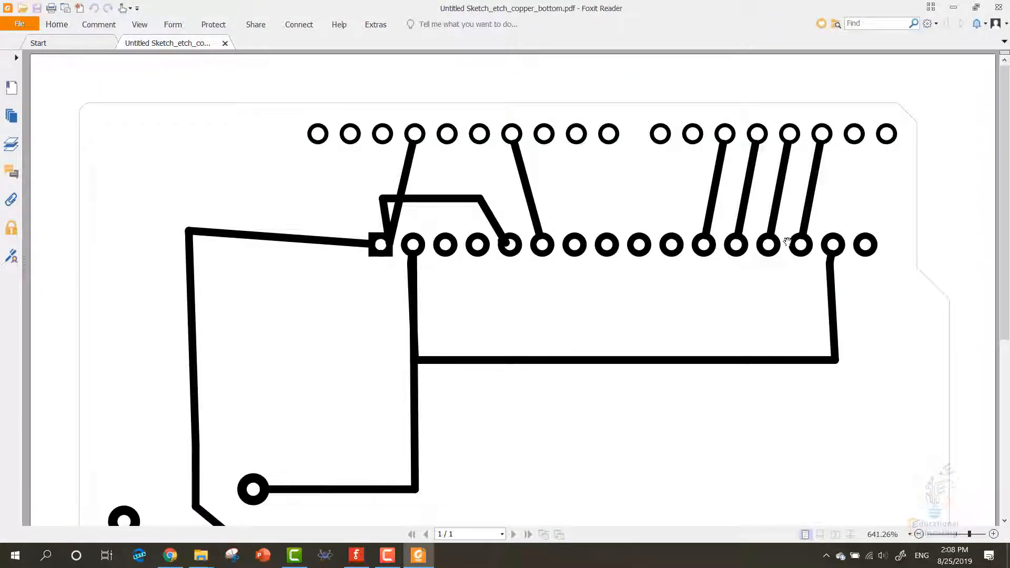
scroll(551, 252, "down", 3)
scroll(403, 343, "down", 5)
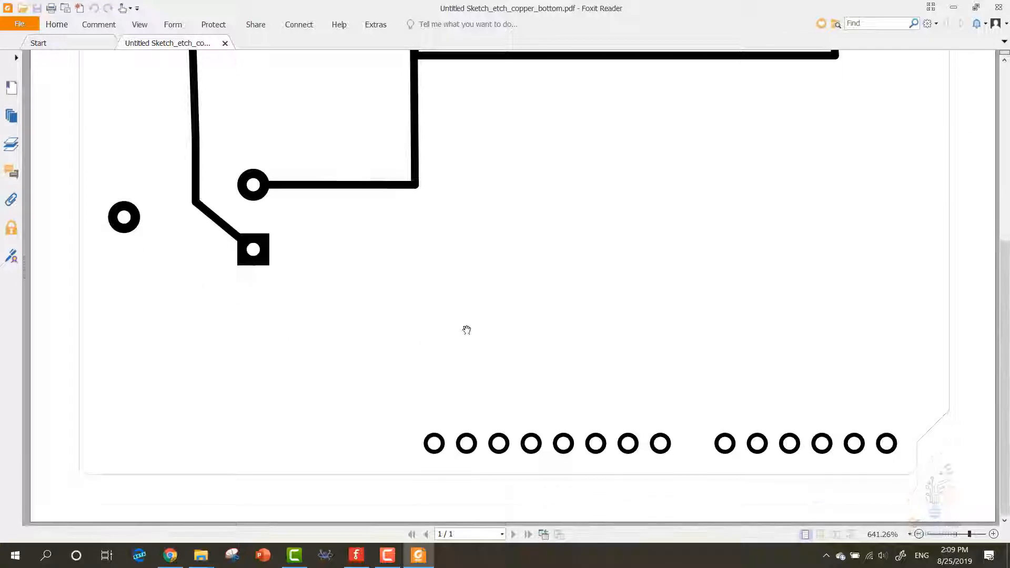
scroll(758, 248, "up", 8)
left_click(998, 8)
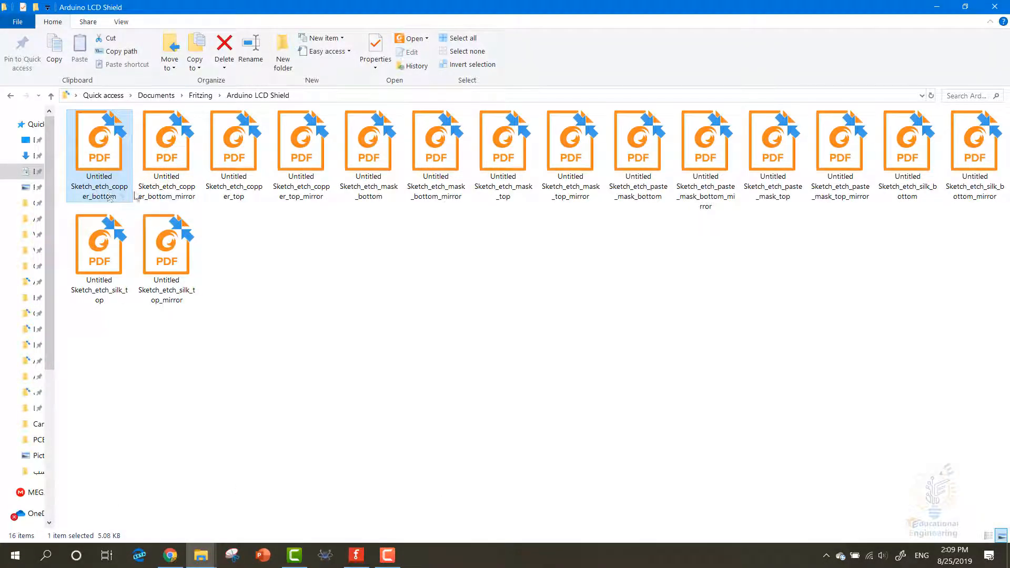
Examine the mirrored bottom copper layout in Untitled Sketch_etch_copper_bottom_mirror, then close the reader
double_click(158, 184)
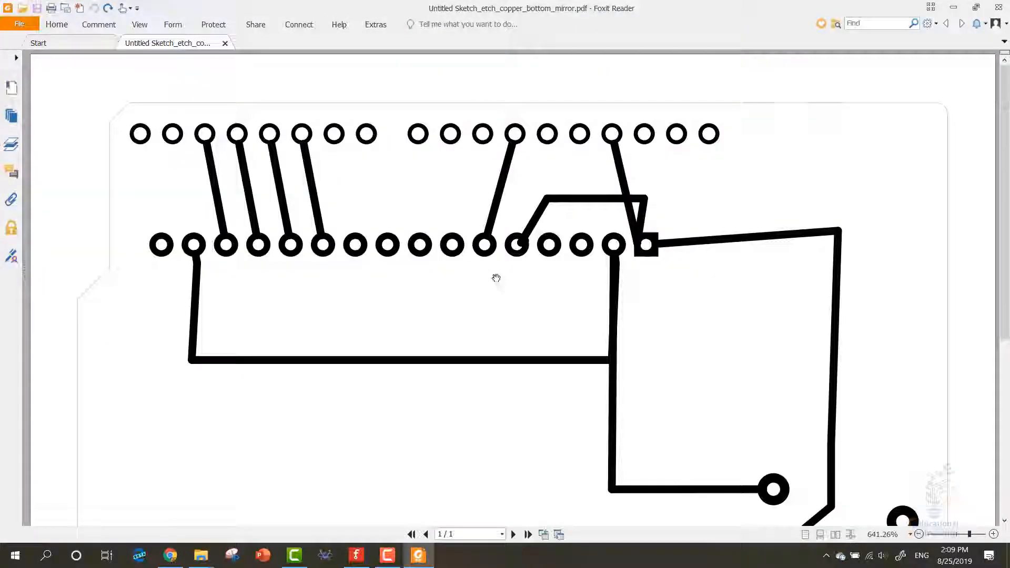
scroll(496, 278, "down", 3)
left_click(999, 8)
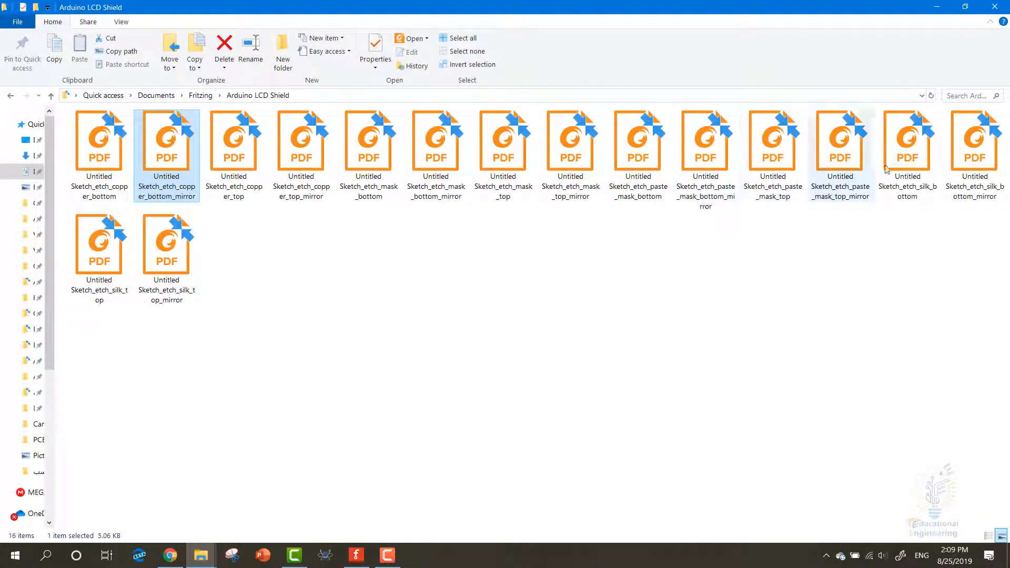
Open Untitled Sketch_etch_silk_top_mirror, examine the mirrored silkscreen outlines and pin labels, then close the reader
double_click(159, 251)
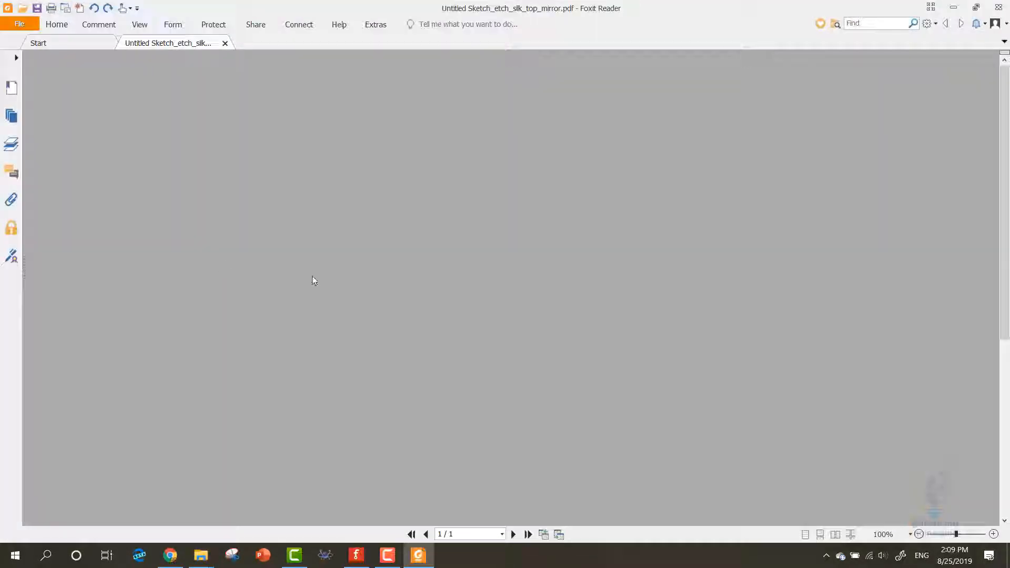
scroll(433, 310, "down", 3)
scroll(440, 316, "up", 5)
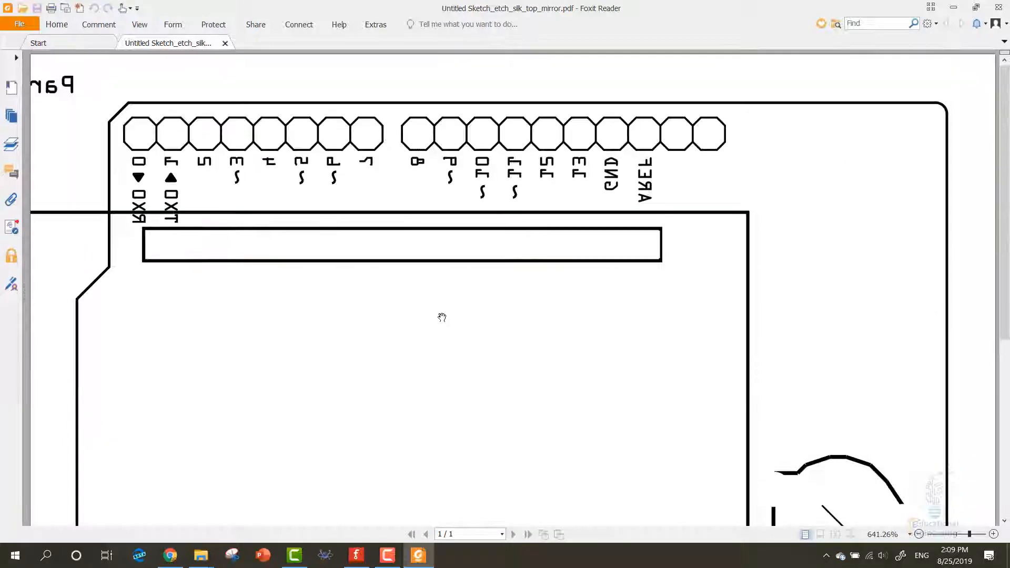
scroll(382, 200, "down", 5)
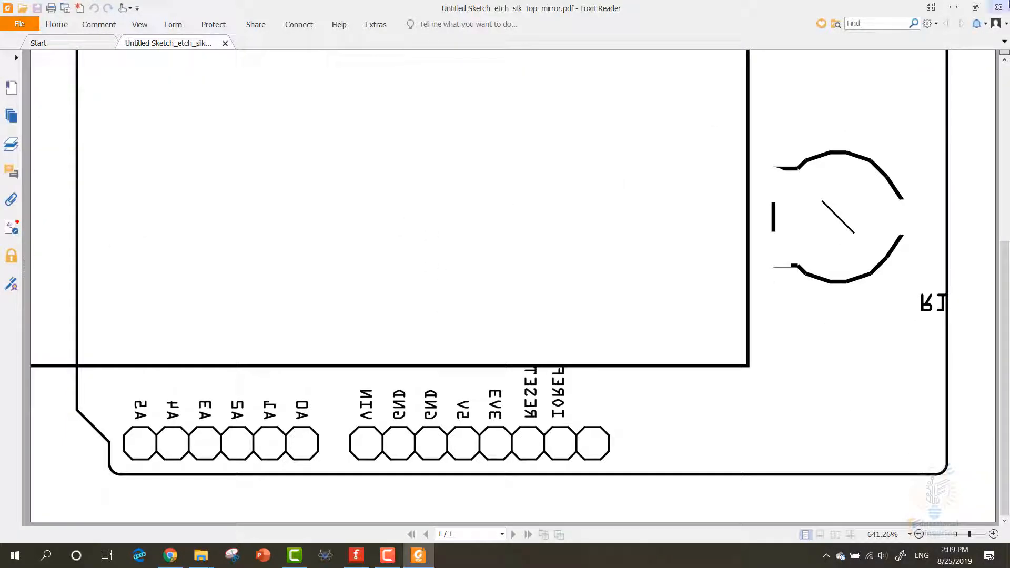
left_click(999, 7)
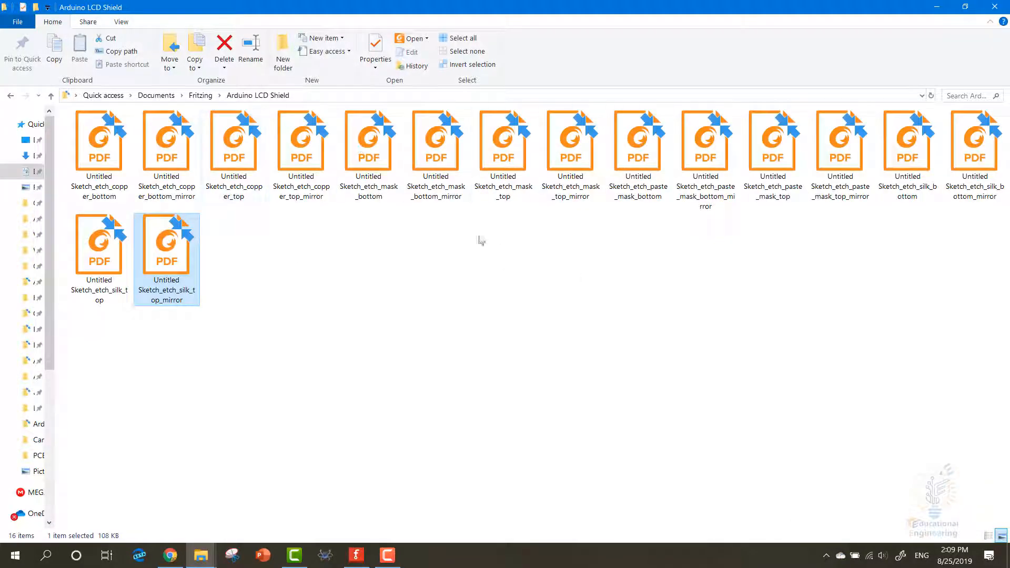
Select all the exported PDFs in the Arduino LCD Shield folder, then minimize File Explorer to return to Fritzing
left_click(929, 295)
left_click_drag(985, 347, 91, 145)
left_click(937, 7)
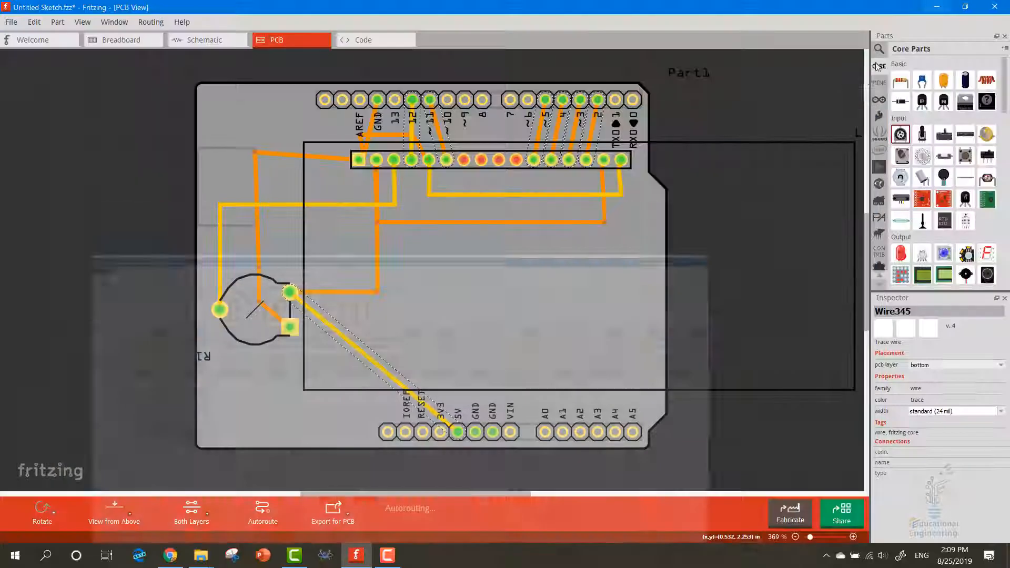
Look over the circuit in Schematic view, then delete the unused breadboard in Breadboard view
left_click(193, 42)
scroll(174, 61, "down", 3, "ctrl")
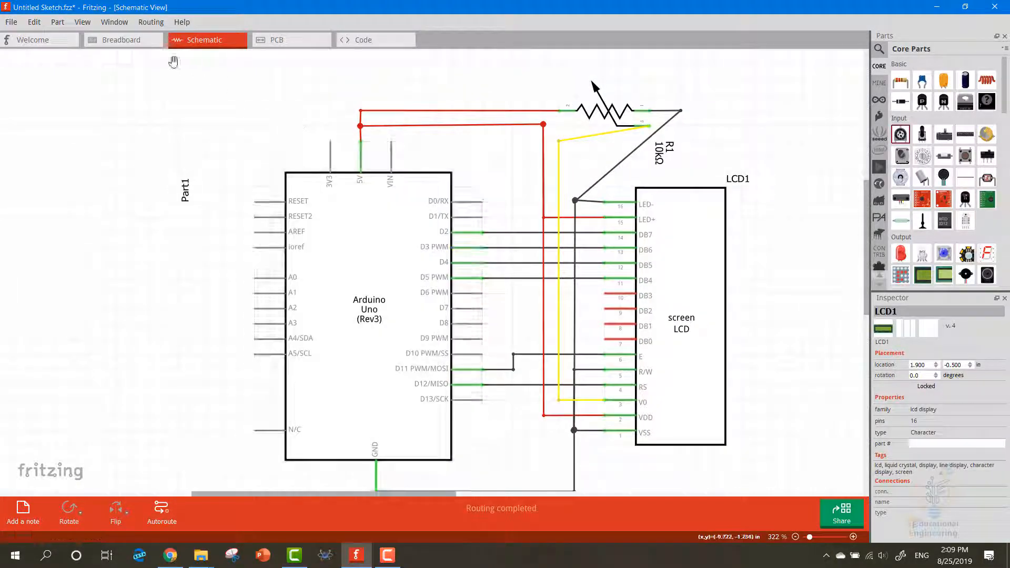
left_click(132, 43)
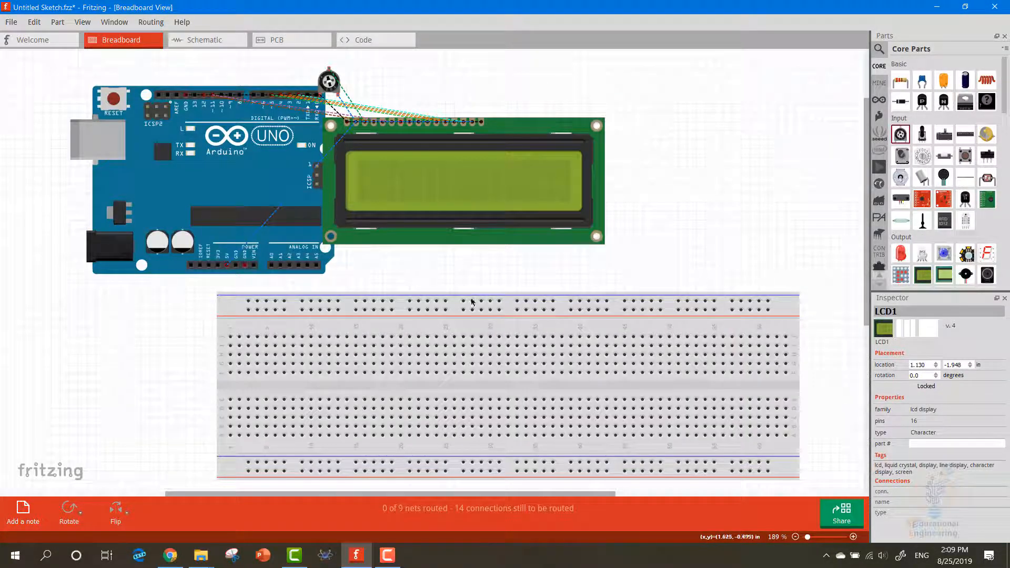
left_click(632, 375)
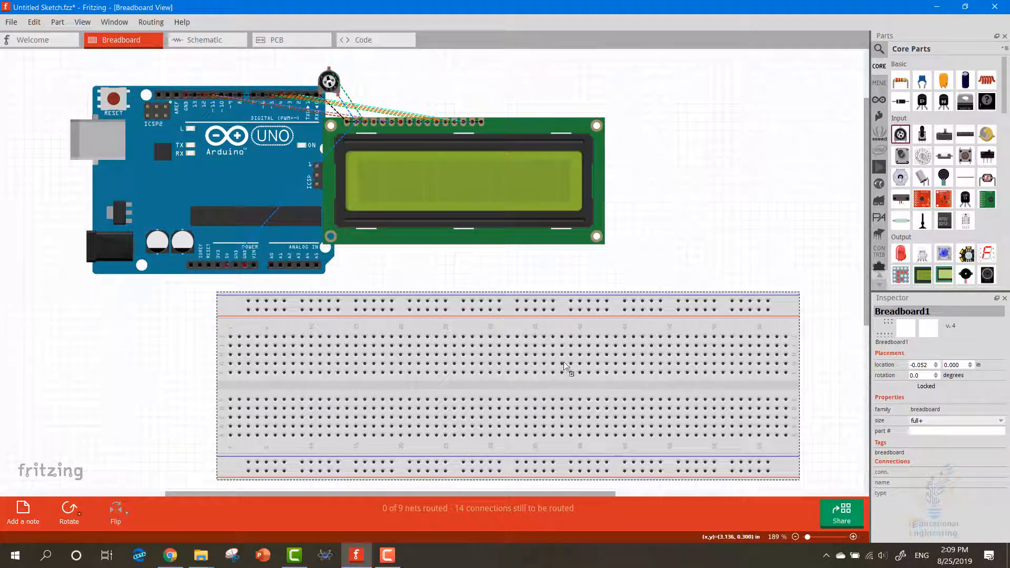
key("Delete")
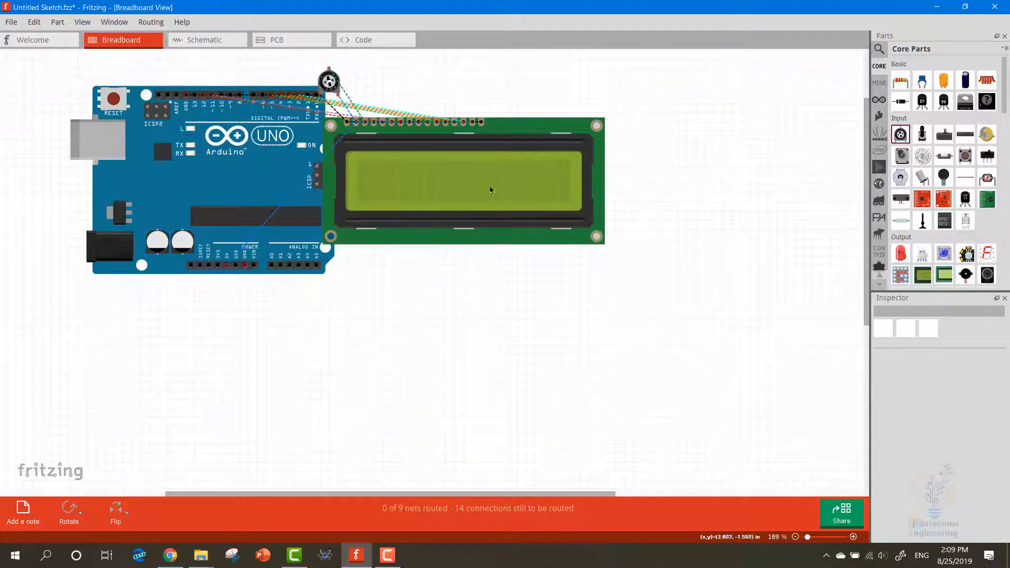
Return to PCB view to look over the routed shield board
left_click(277, 41)
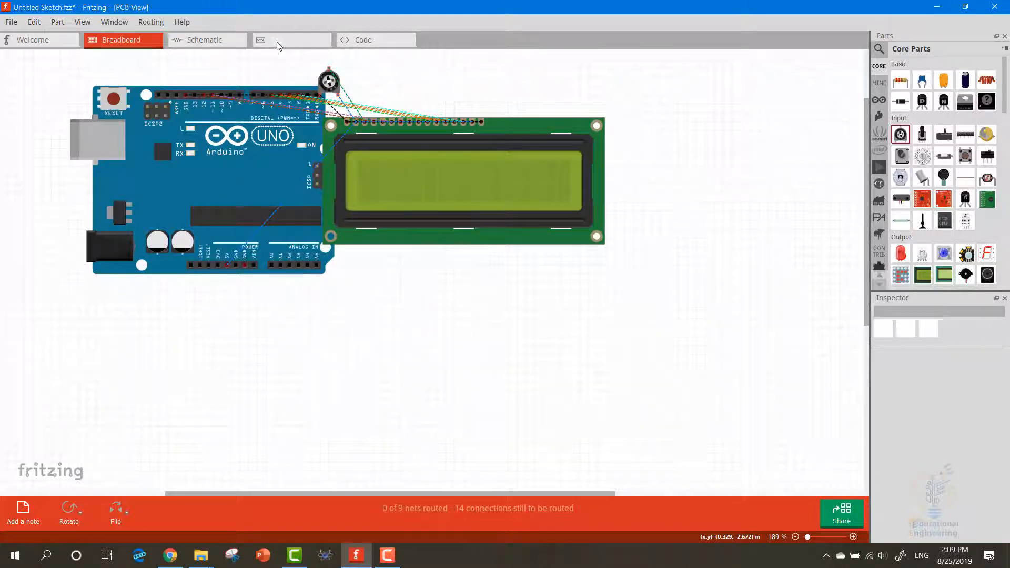
left_click(153, 41)
left_click(273, 40)
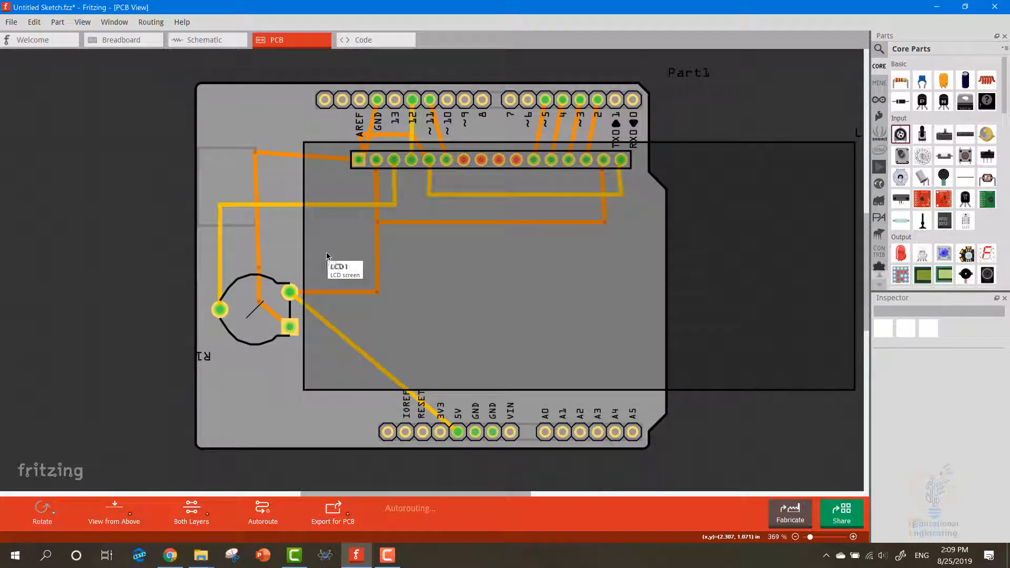